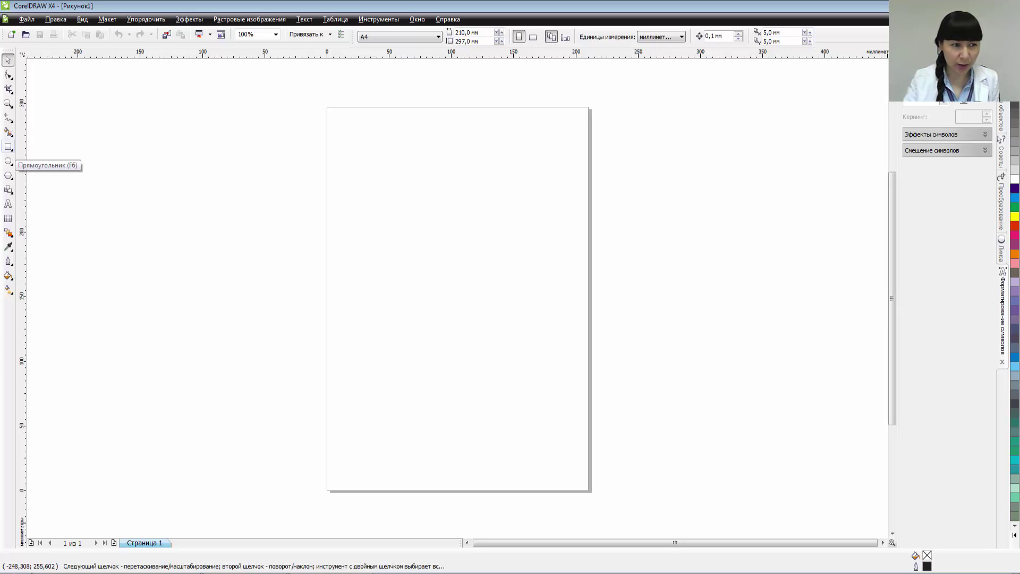
- Draw a rectangle in the upper part of the page and scale it down to about 75 × 57 mm
click(8, 148)
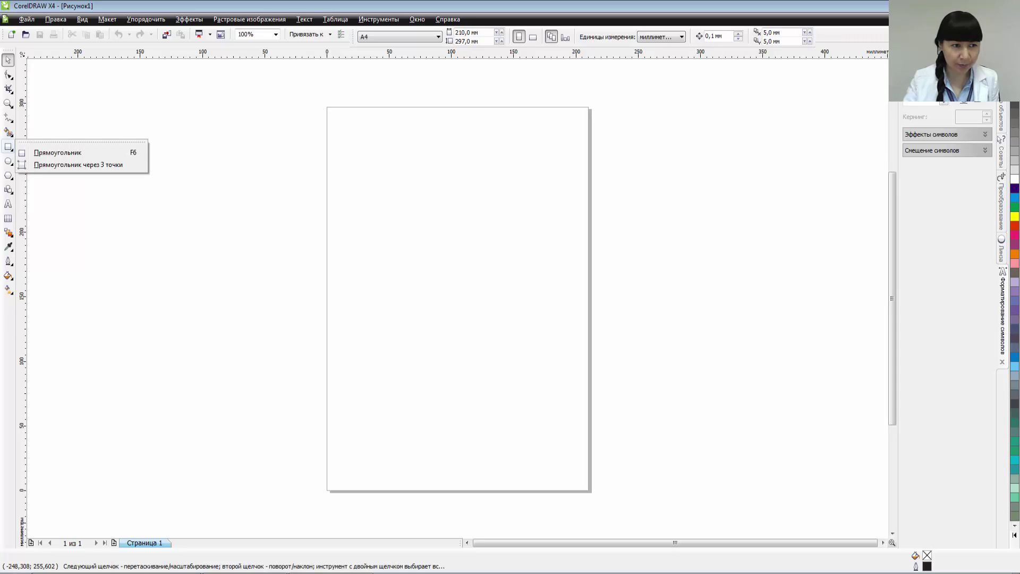
click(59, 142)
drag(376, 155, 529, 276)
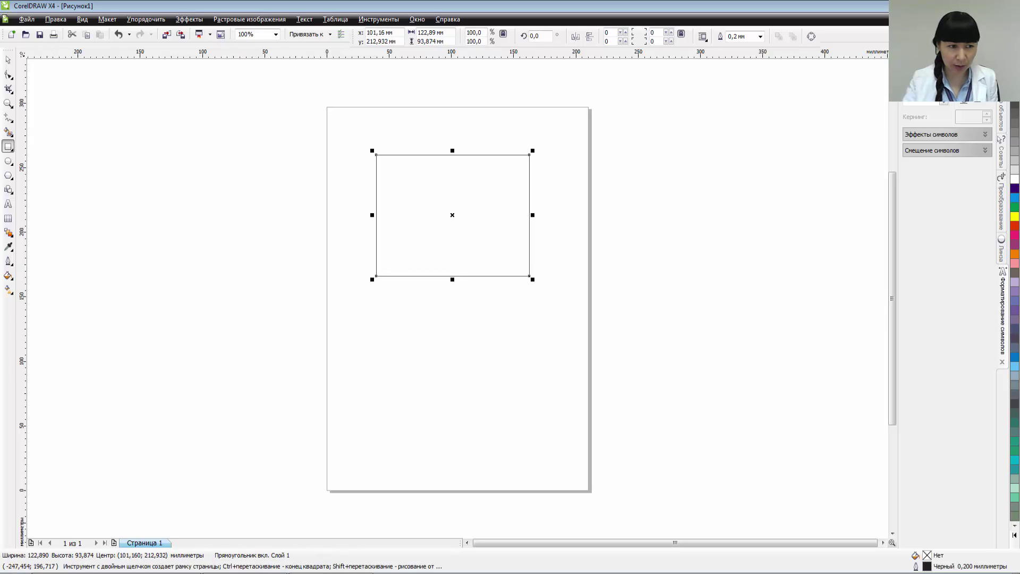
click(8, 233)
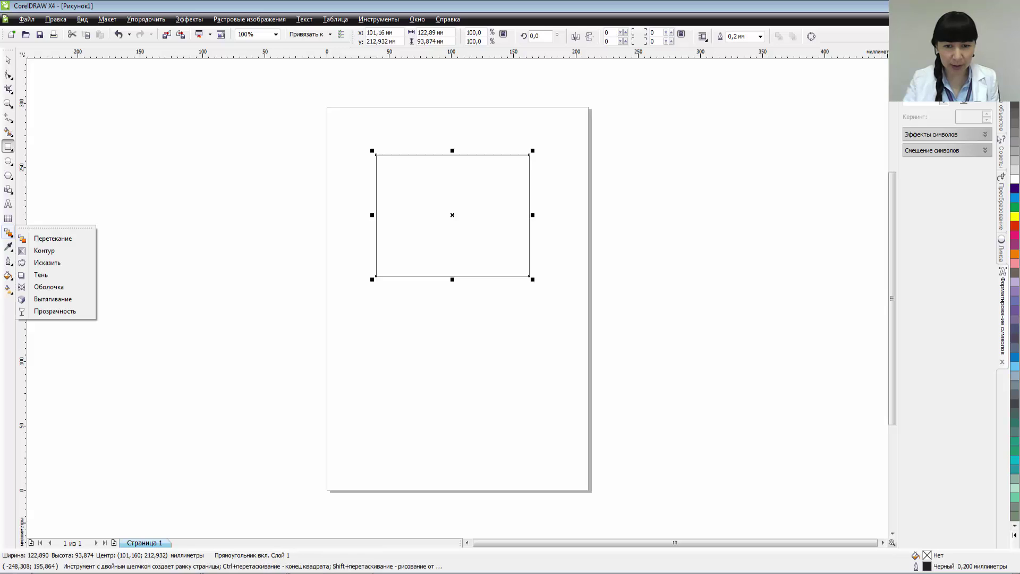
drag(532, 279, 469, 228)
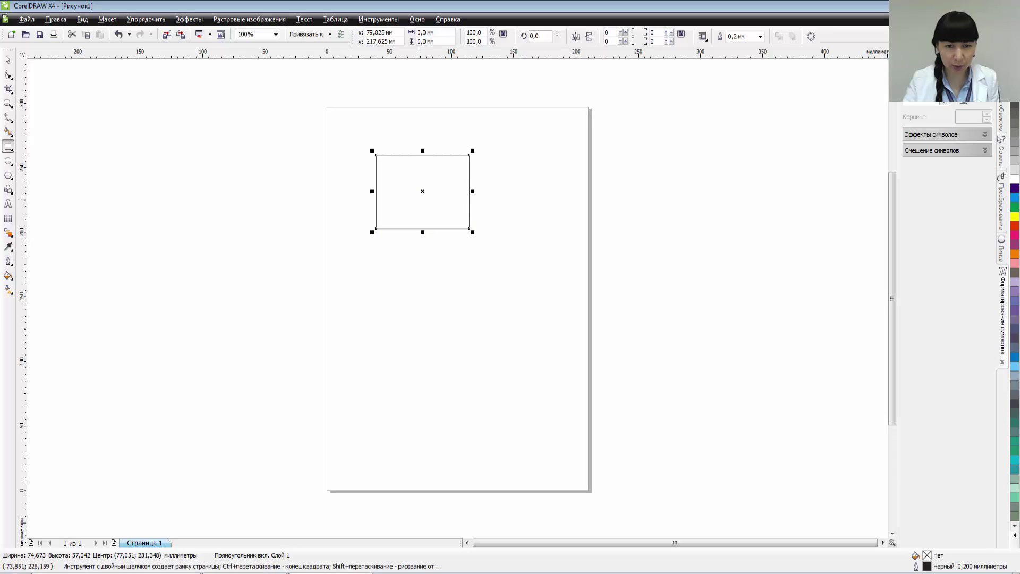
- Move the rectangle close to the page's upper-left corner
drag(423, 191, 389, 169)
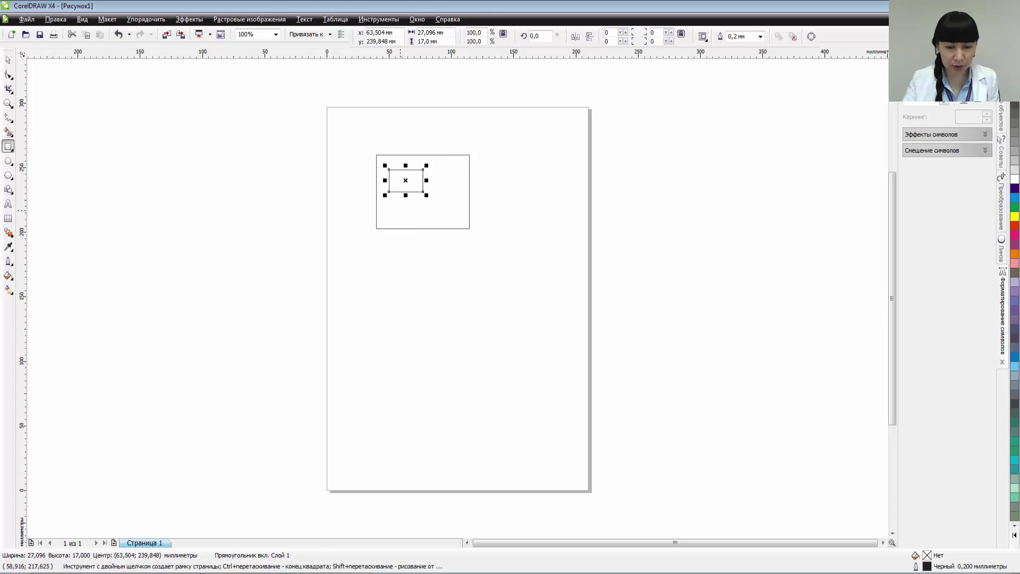
key(Delete)
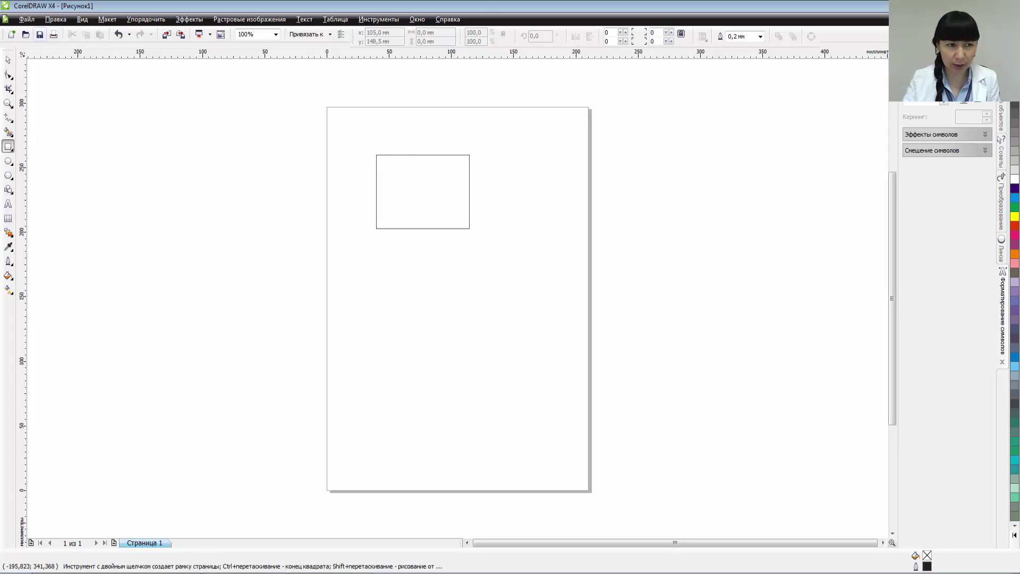
click(7, 59)
click(446, 213)
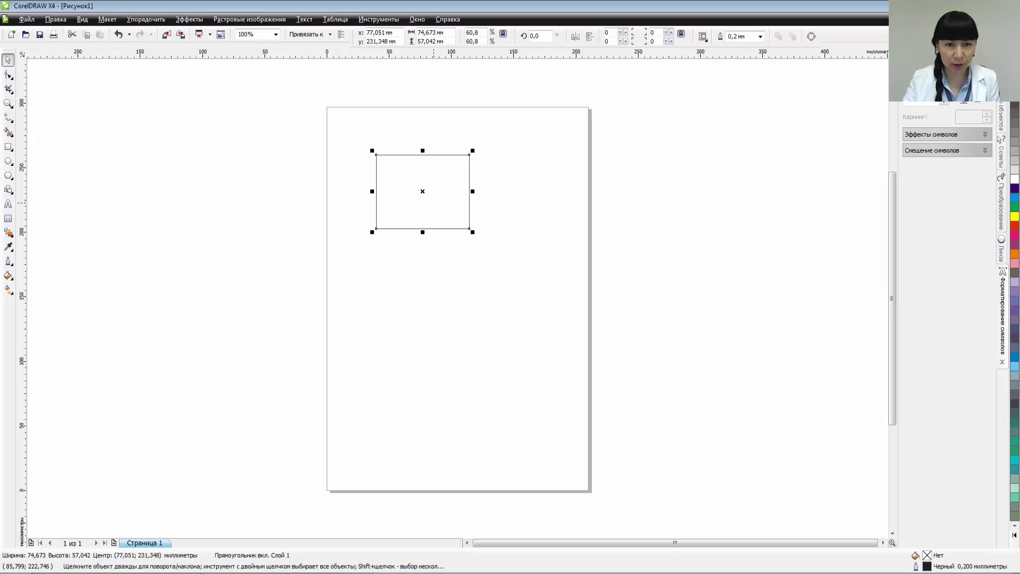
drag(446, 212, 411, 179)
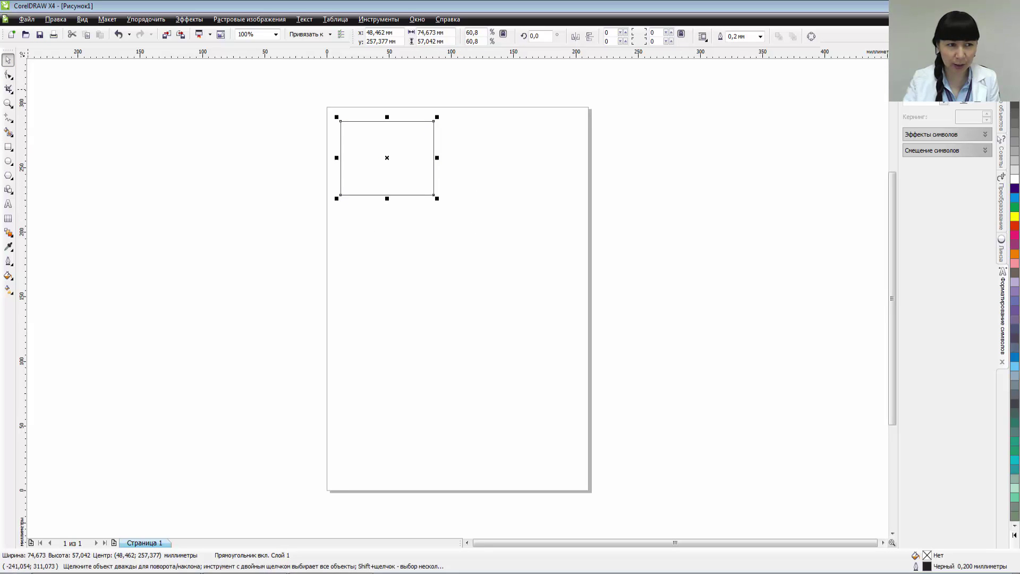
- Draw a second rectangle about 90 × 60 mm to the lower right of the first and blend the first rectangle into it
click(8, 147)
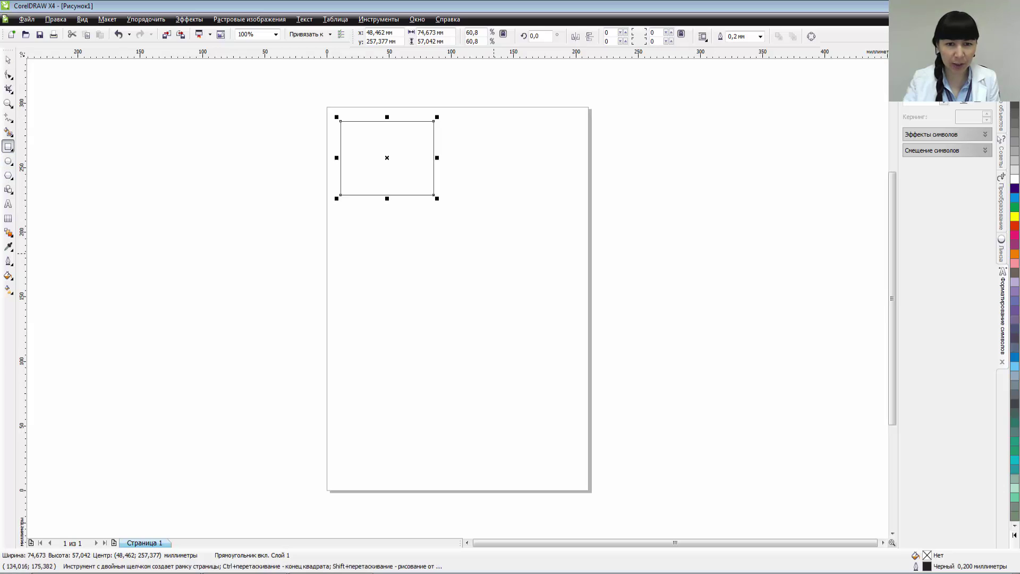
drag(470, 221, 583, 299)
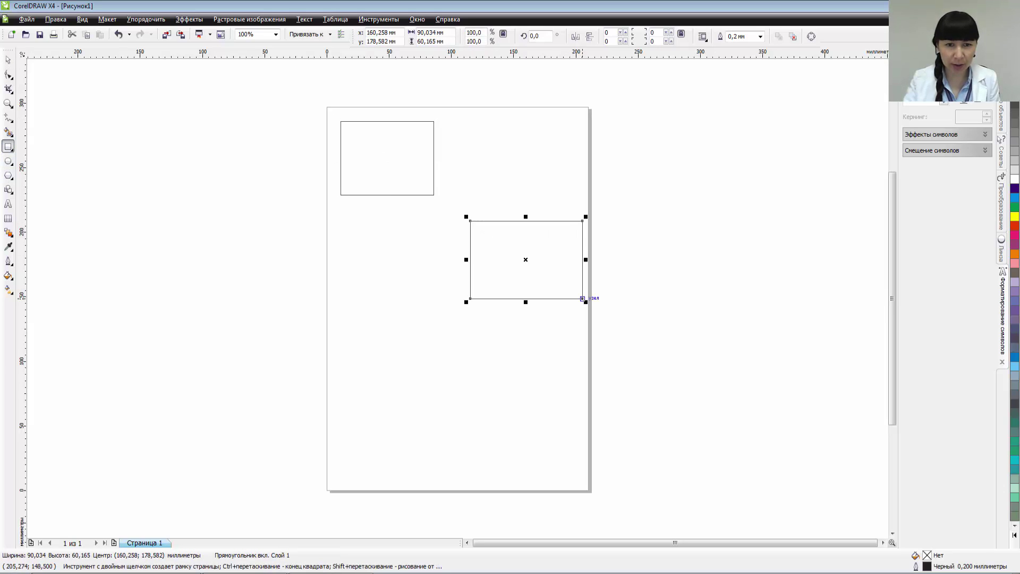
click(384, 137)
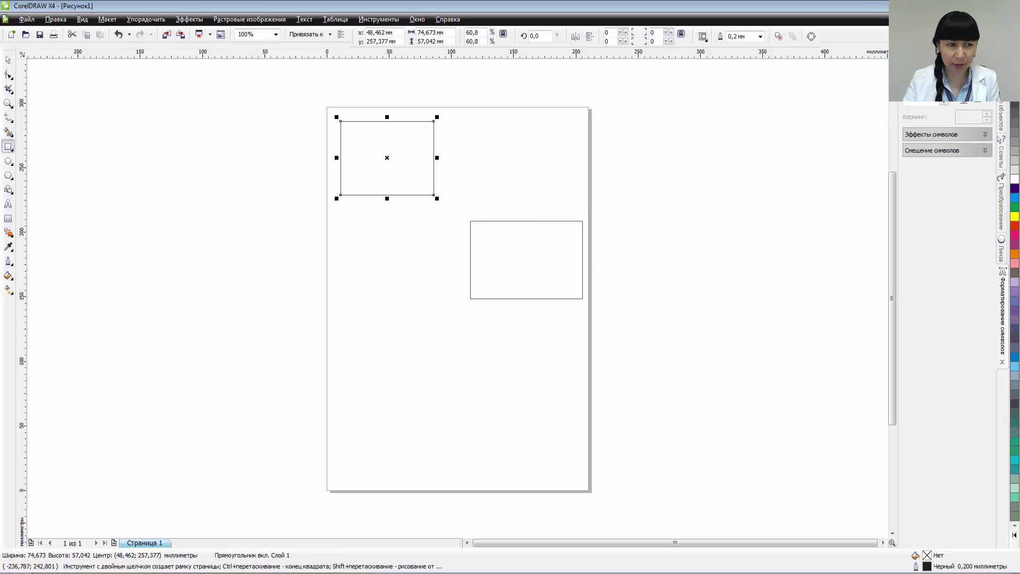
click(8, 232)
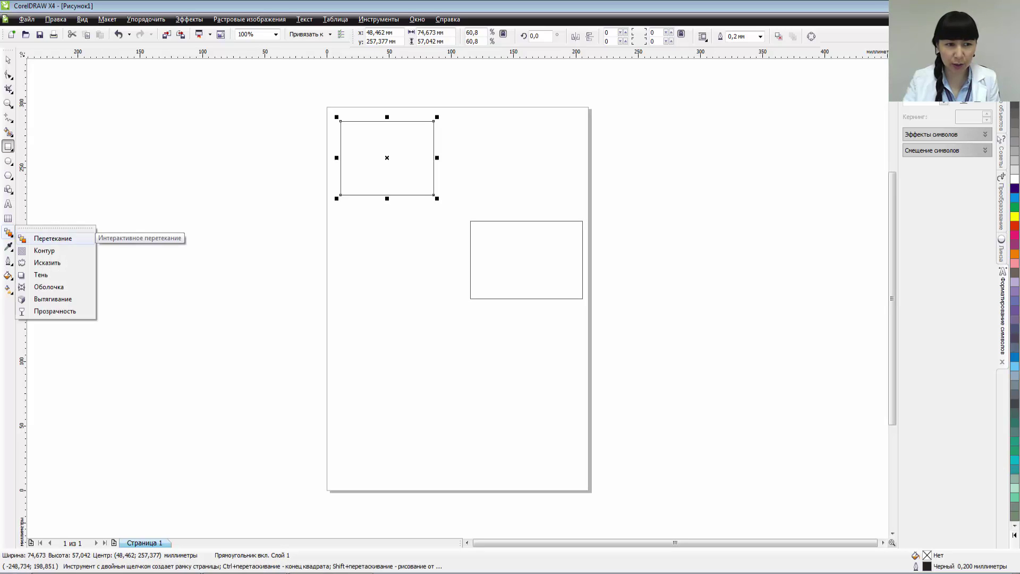
click(52, 238)
drag(387, 158, 525, 260)
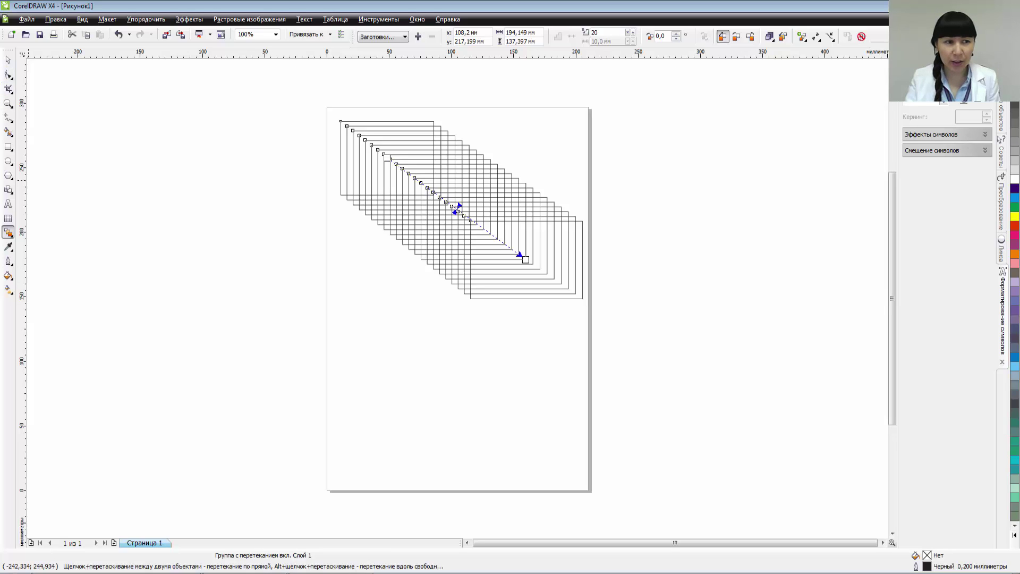
- Draw an ellipse about 61 × 58 mm and a rectangle about 65 × 54 mm below the blend, and blend the two shapes together
click(8, 161)
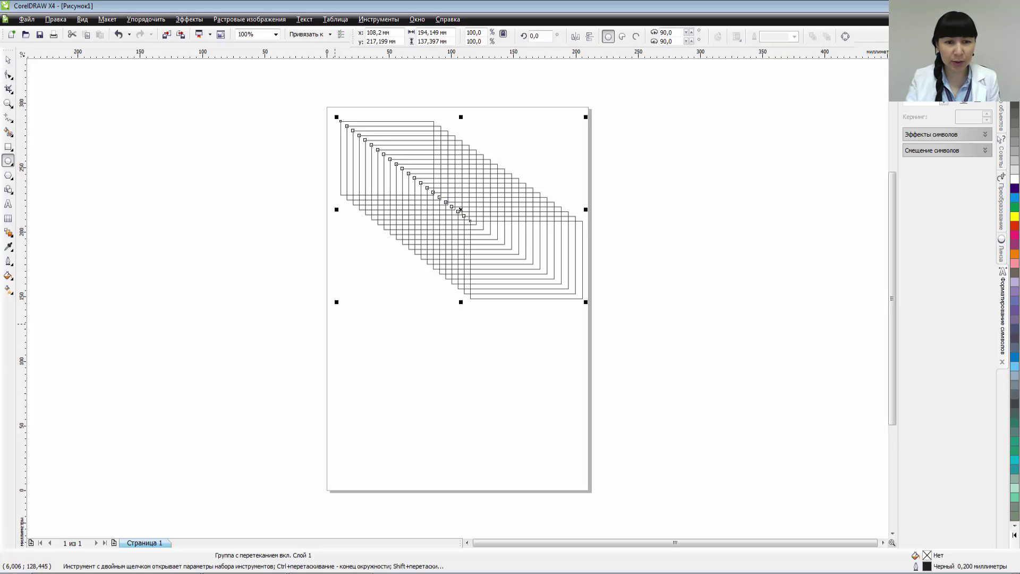
drag(343, 301, 419, 376)
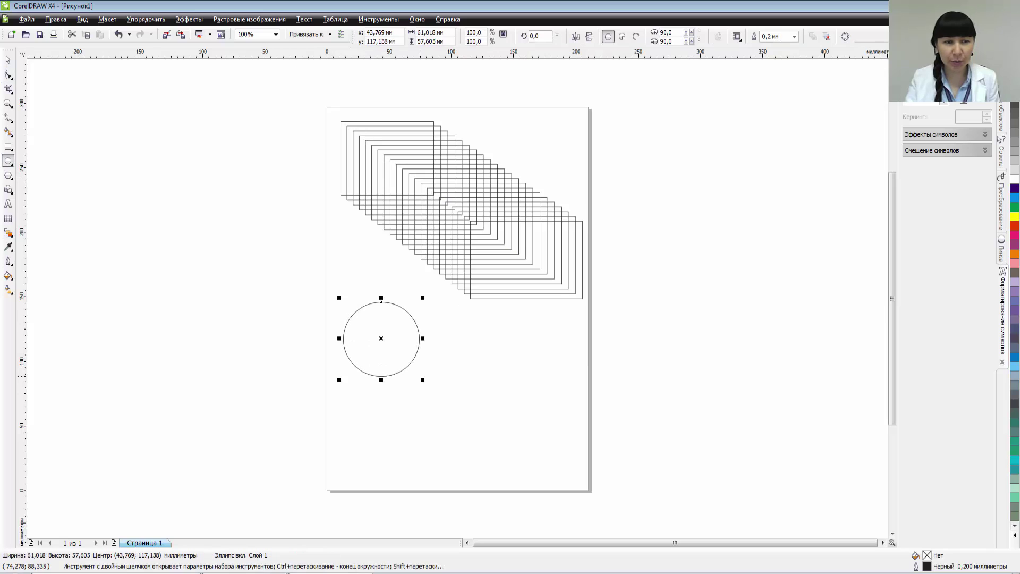
click(8, 147)
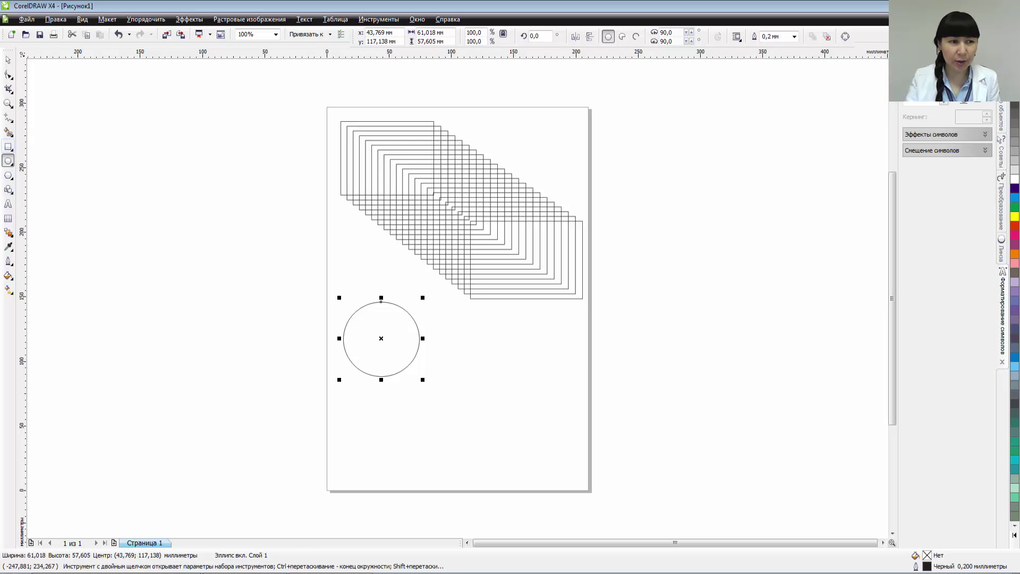
mouse_move(496, 364)
mouse_down()
mouse_move(565, 436)
mouse_move(575, 434)
mouse_up()
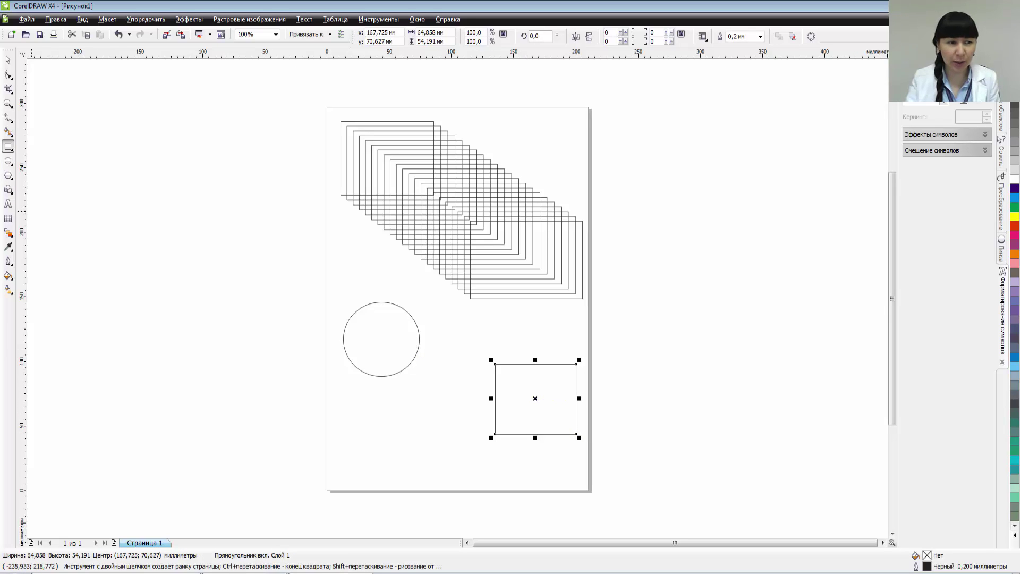
click(8, 233)
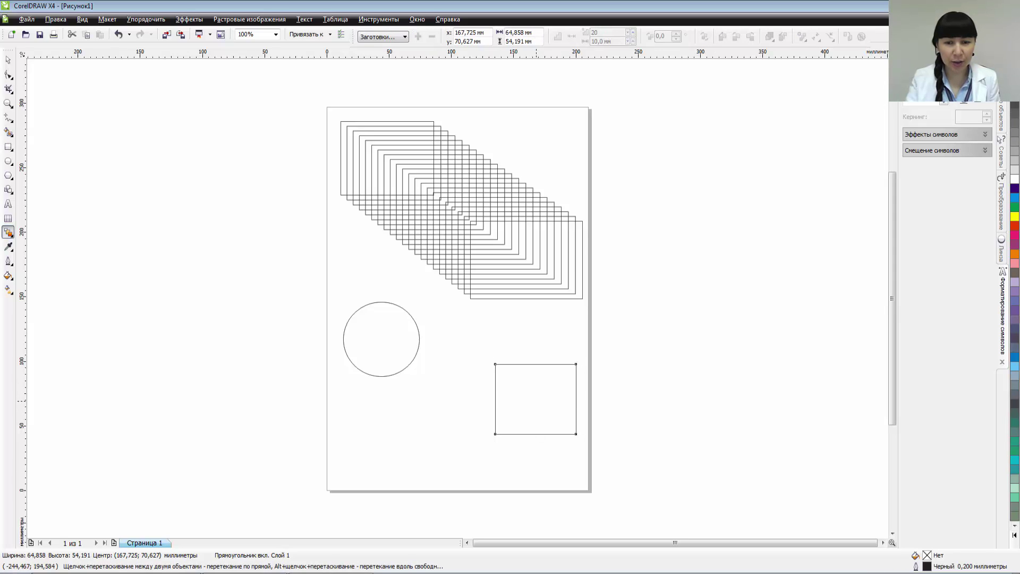
drag(534, 398, 380, 338)
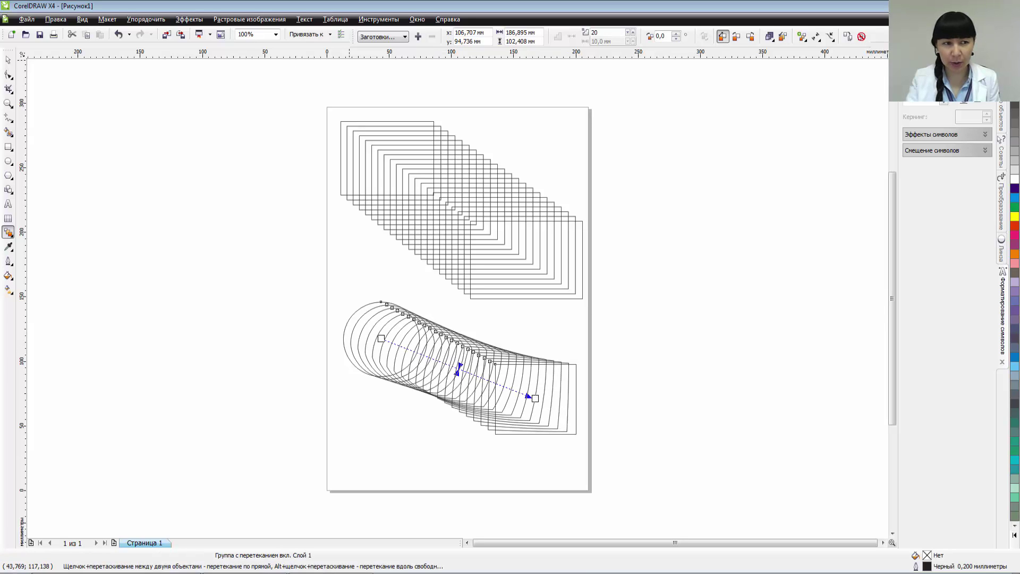
- Rotate the ellipse-to-rectangle blend slightly clockwise and fill it with green
key(space)
click(478, 376)
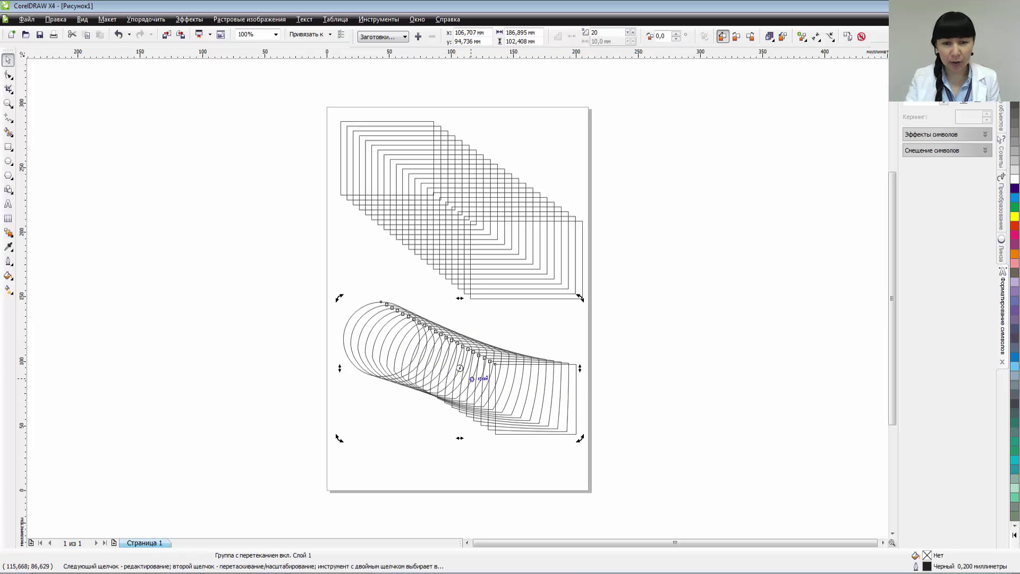
drag(579, 298, 513, 349)
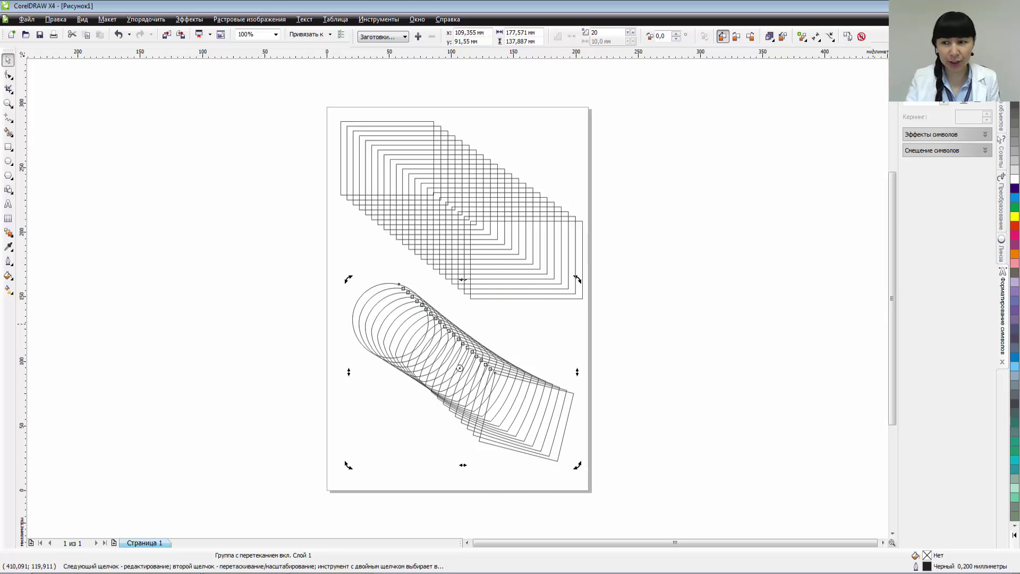
click(1015, 207)
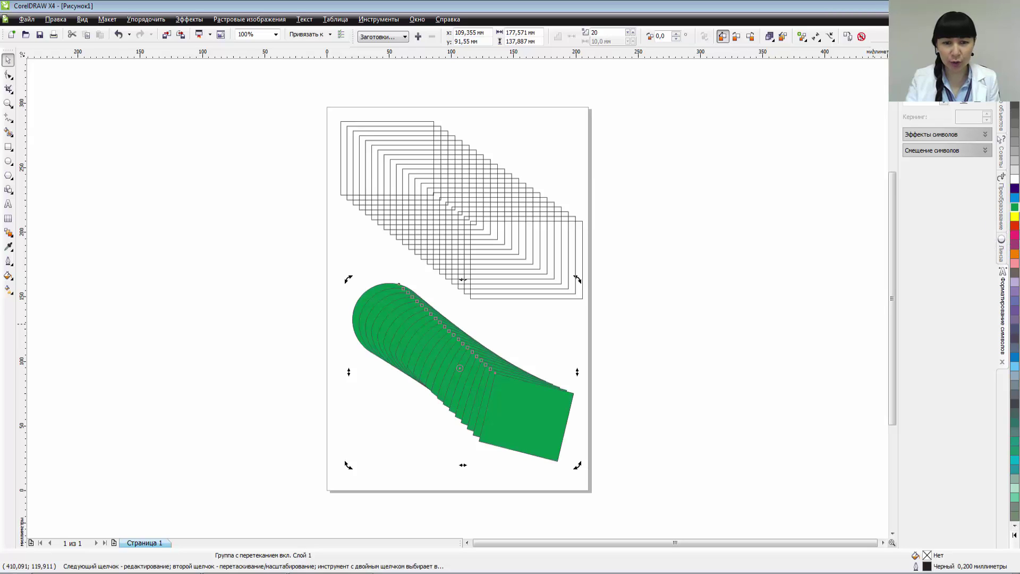
- Fill the two-rectangle blend with yellow and scale it down to about 103 × 73 mm
click(460, 210)
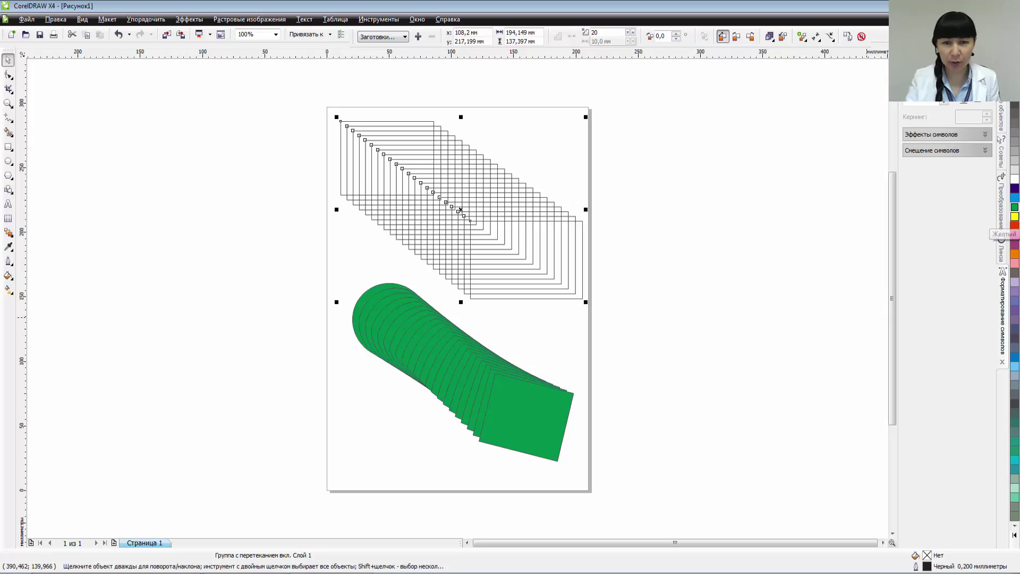
click(1015, 217)
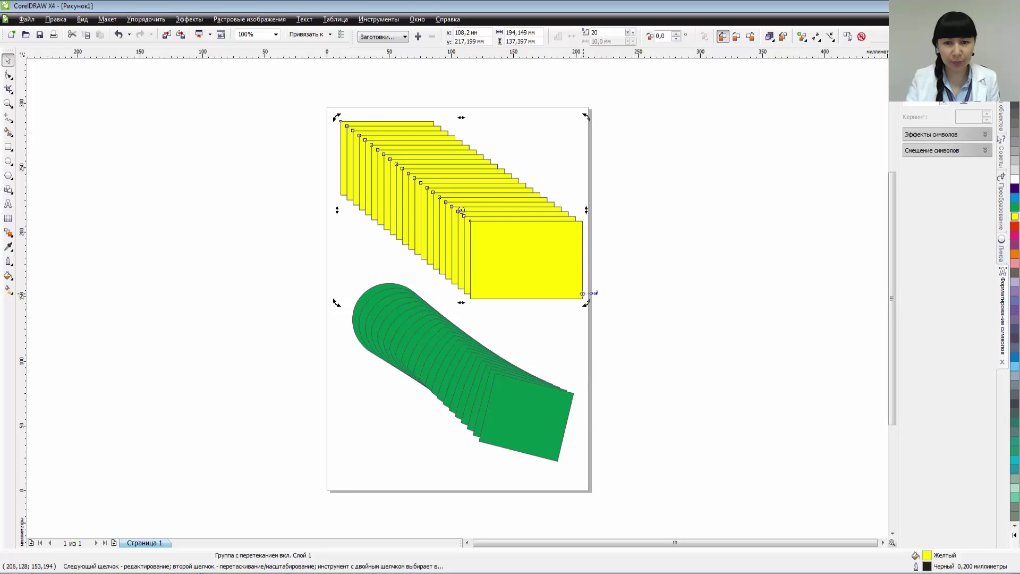
drag(582, 299, 456, 207)
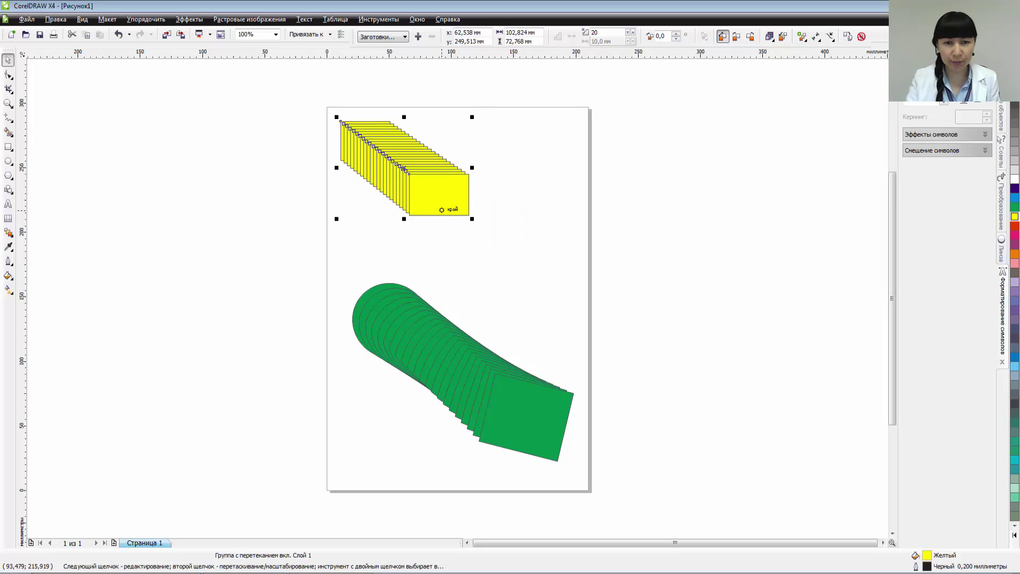
click(432, 195)
- Delete the green blend
click(452, 385)
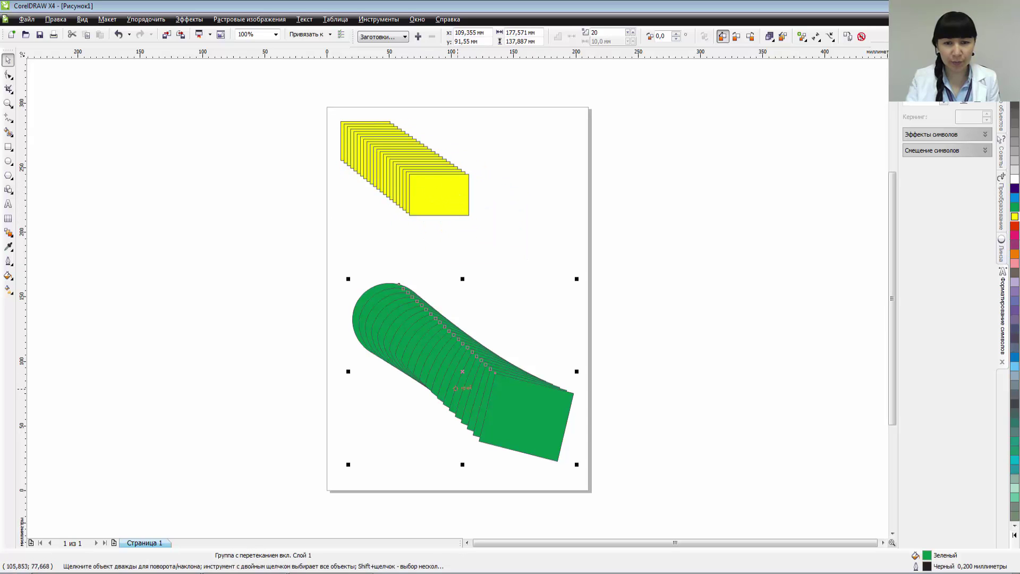
drag(452, 385, 597, 183)
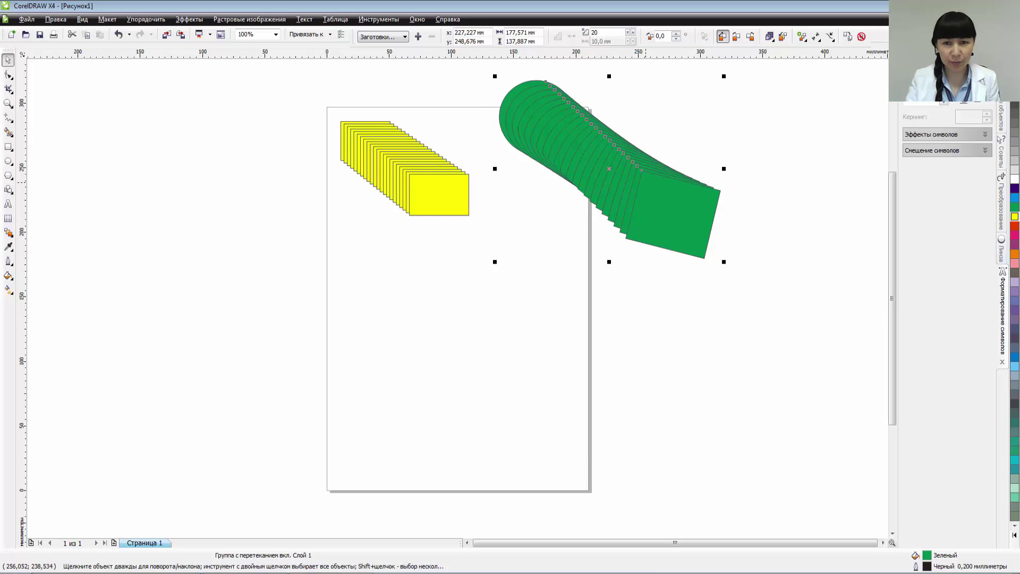
key(Delete)
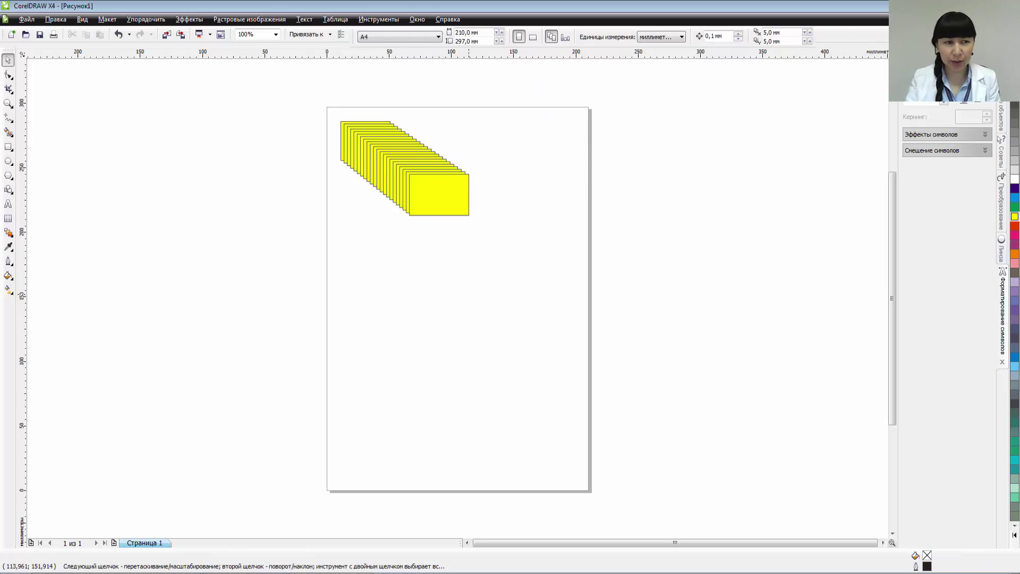
- Draw a five-pointed star about 143 × 132 mm below the yellow blend
click(8, 232)
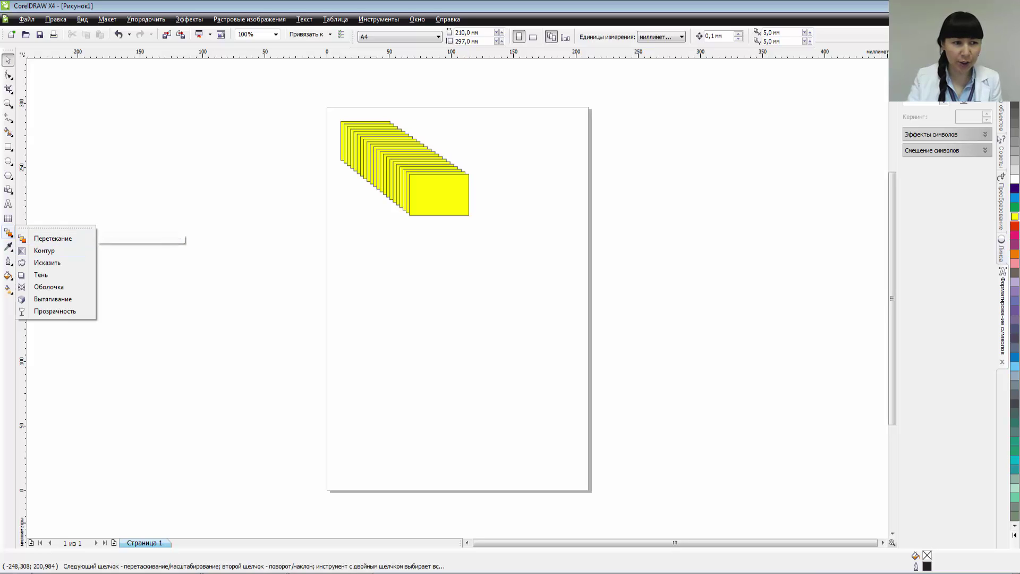
click(8, 176)
click(8, 175)
click(9, 175)
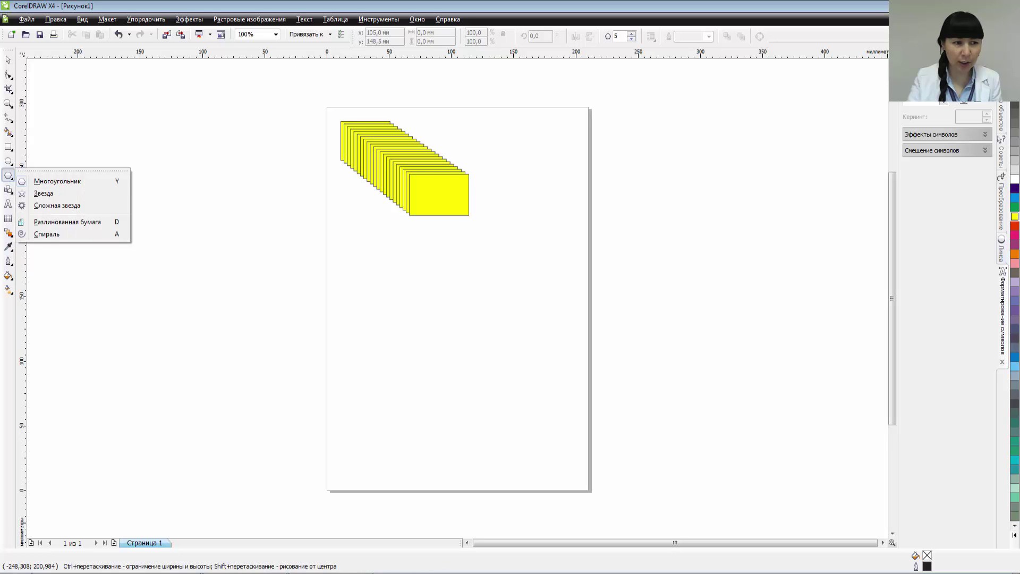
click(38, 193)
drag(371, 244, 556, 420)
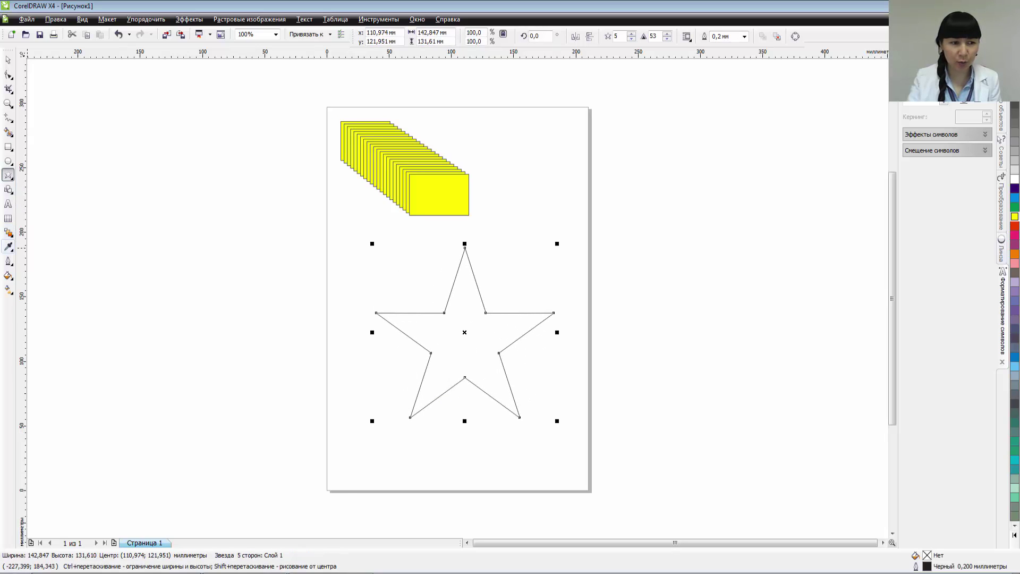
- Apply an inward contour of 10 steps with a 2 mm offset to the star and deselect it
click(8, 232)
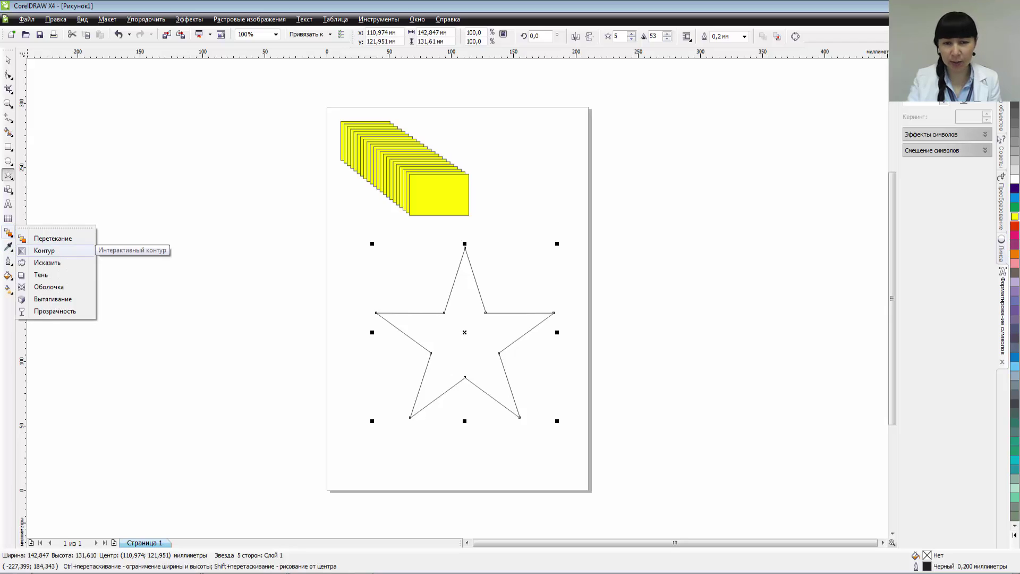
click(45, 251)
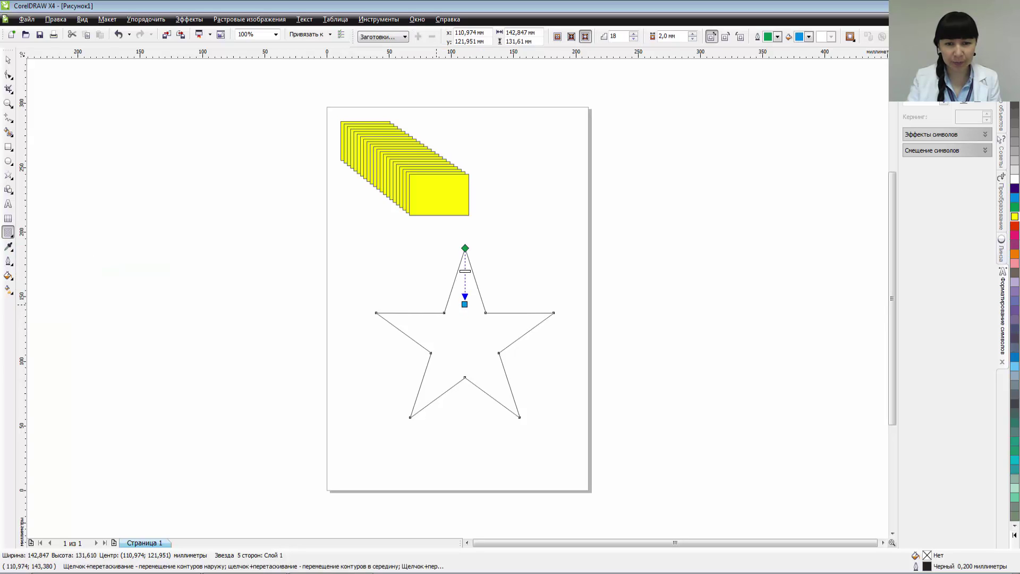
drag(465, 248, 465, 273)
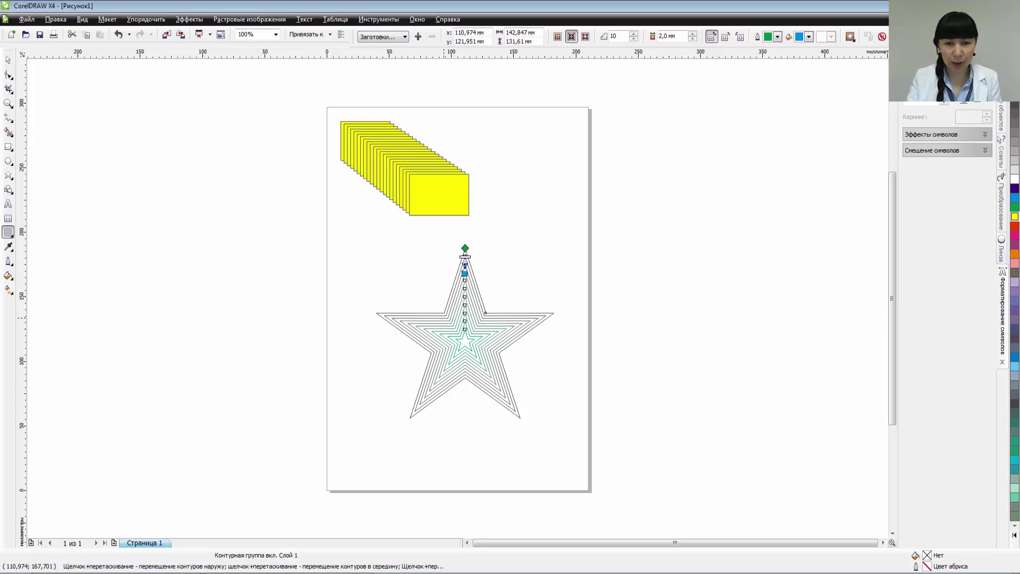
key(Escape)
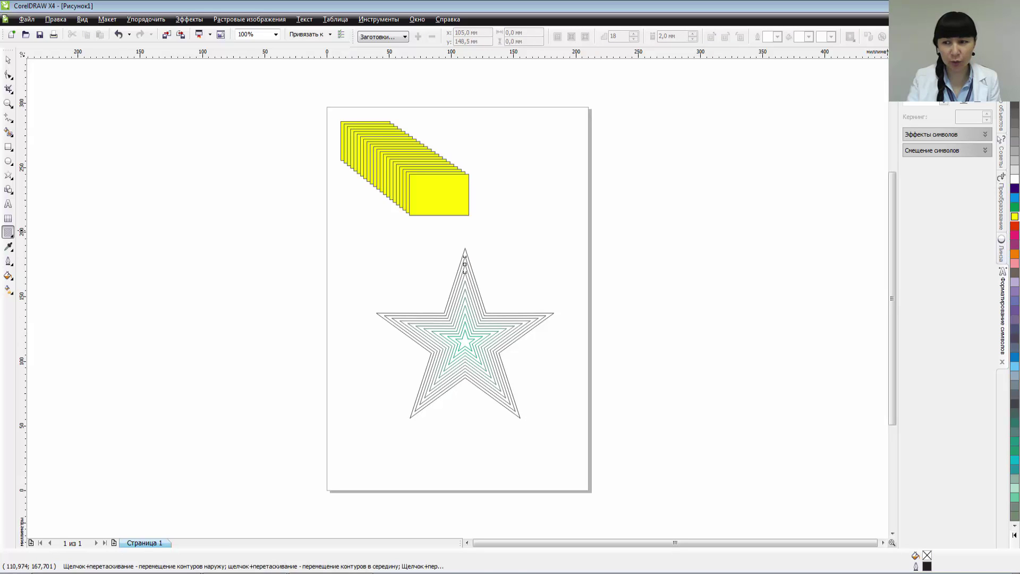
- Move the contoured star off the page, into the empty area to the left of the yellow blend
click(1015, 263)
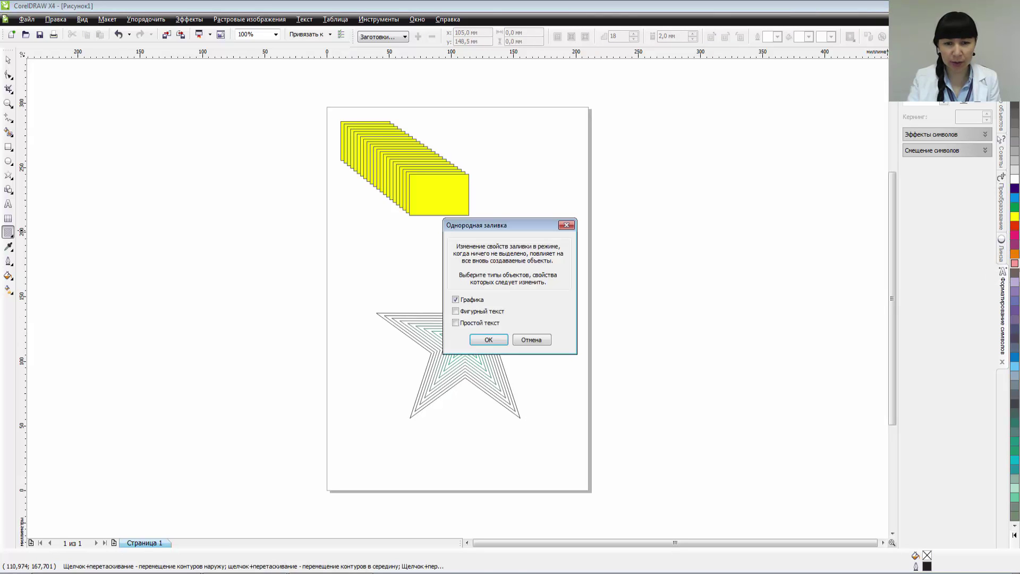
click(566, 224)
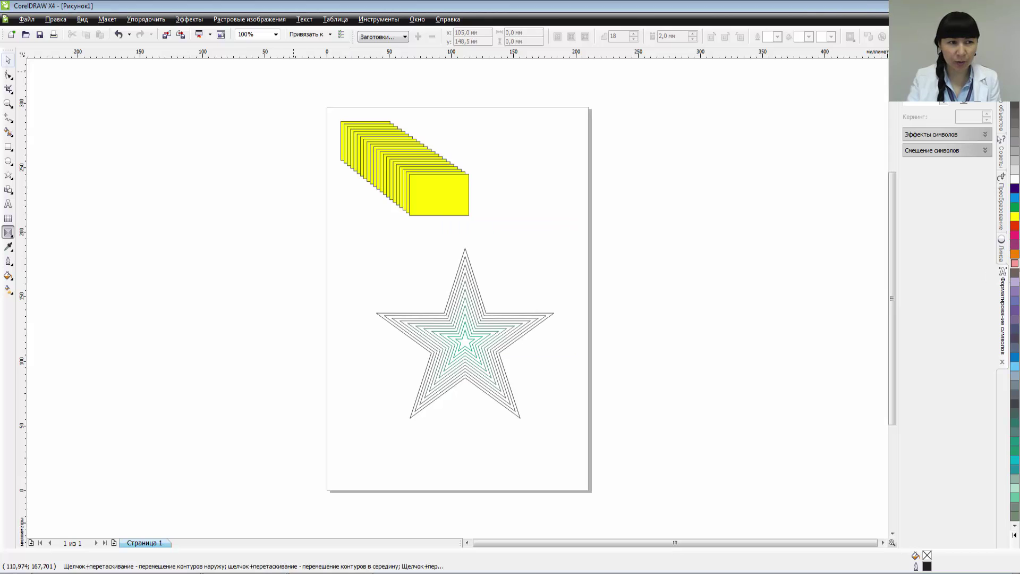
click(465, 273)
key(space)
drag(468, 271, 232, 187)
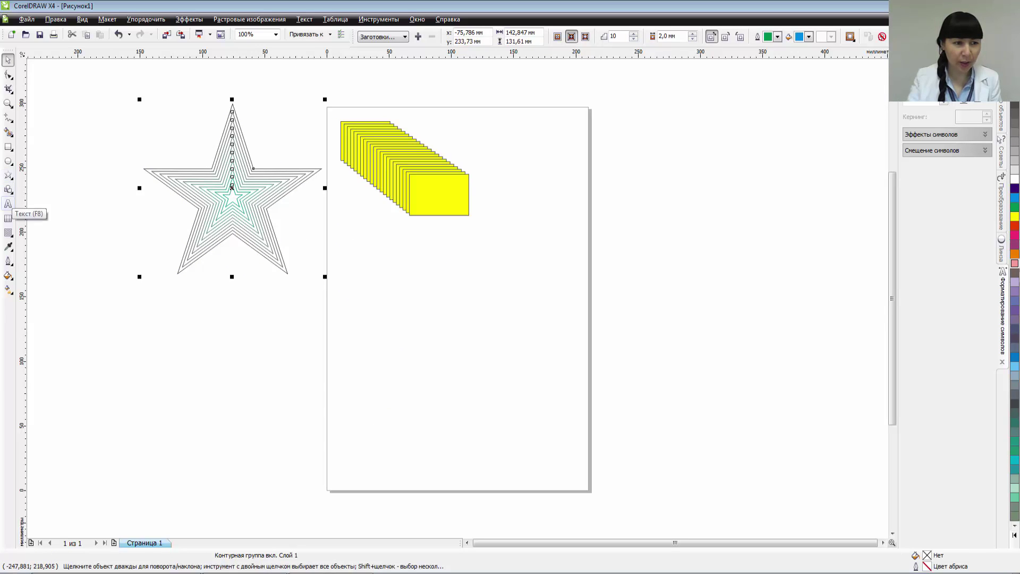
- Draw a rectangle about 128 × 108 mm on the page below the yellow blend
click(8, 261)
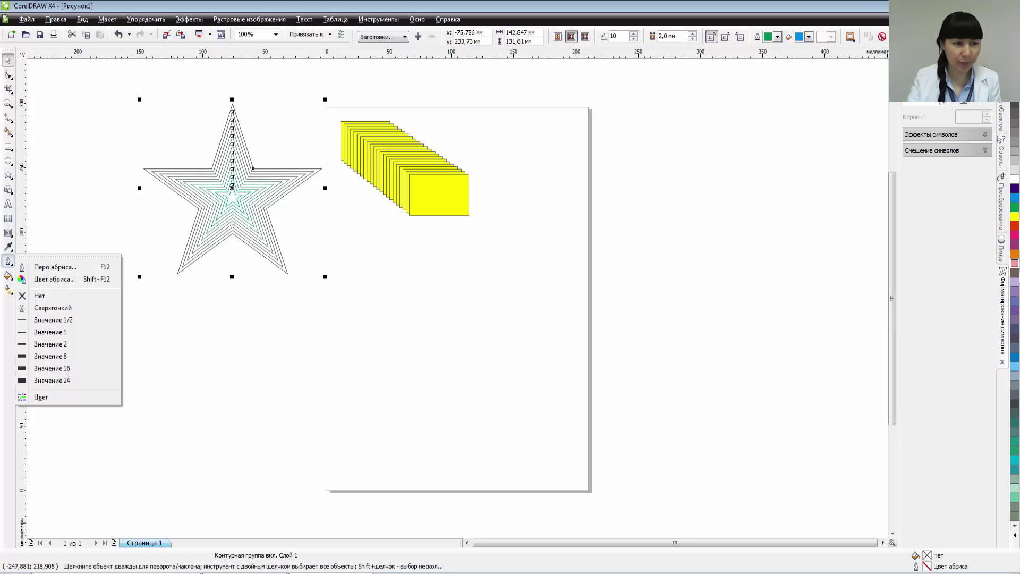
mouse_move(8, 232)
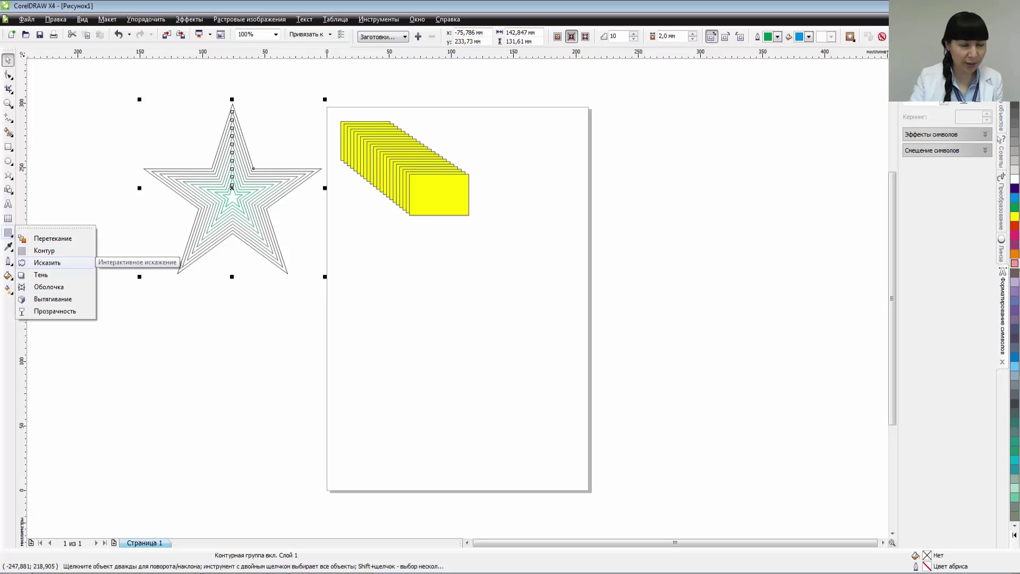
click(9, 161)
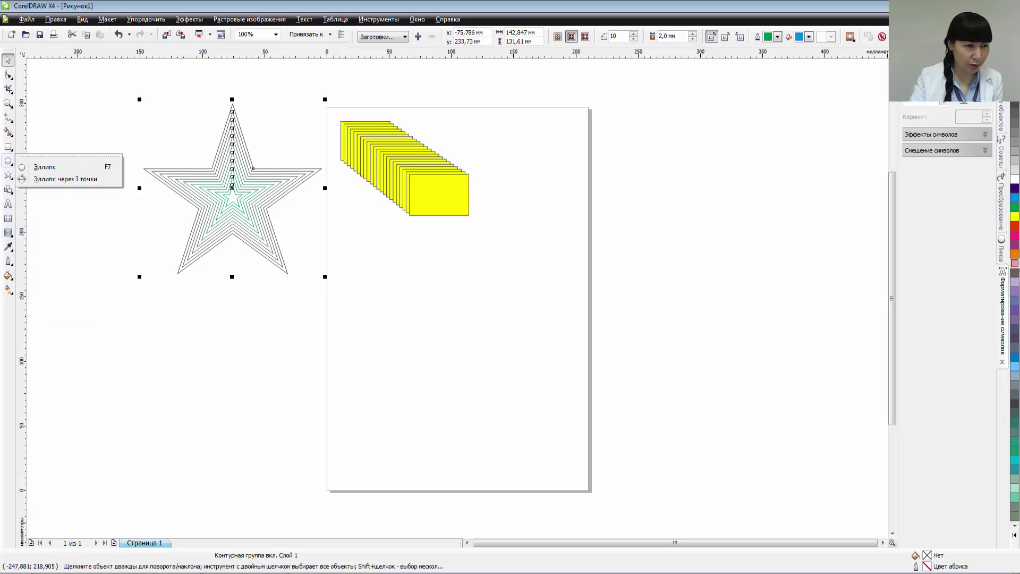
click(9, 147)
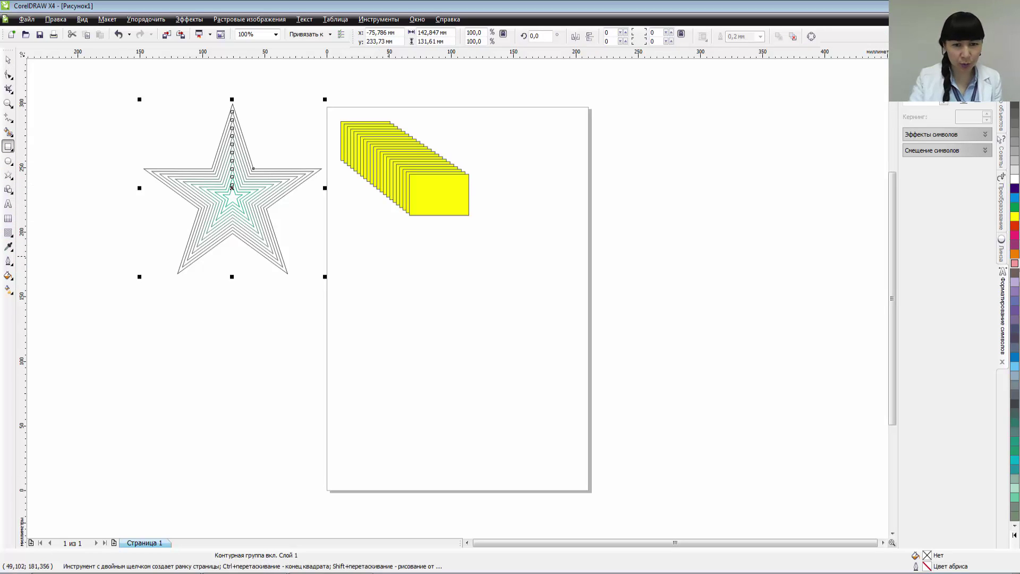
mouse_move(388, 256)
mouse_down()
mouse_move(467, 348)
mouse_move(542, 382)
mouse_move(548, 396)
mouse_up()
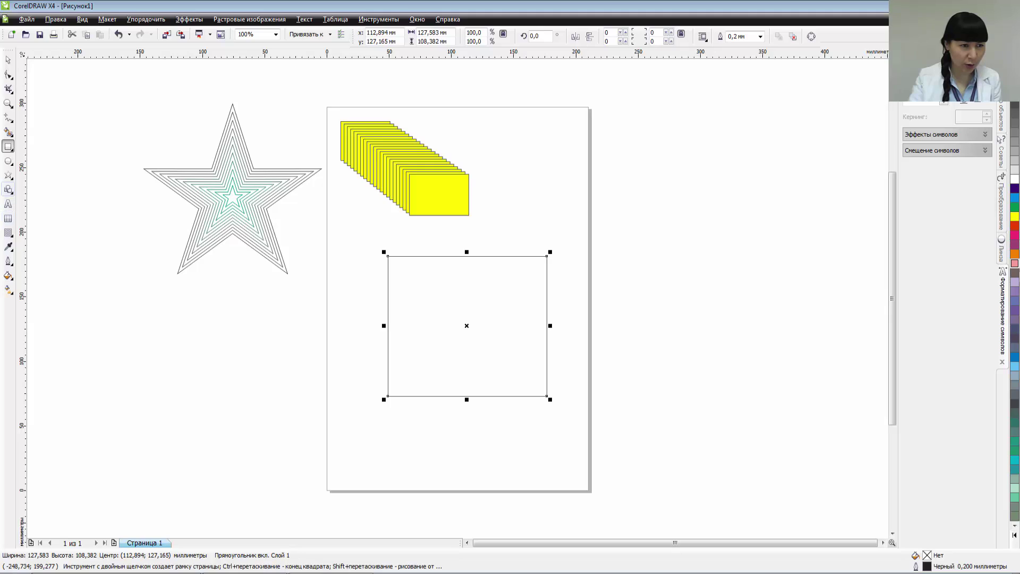
- Apply a push-and-pull distortion to the rectangle, ending with one of amplitude 36 pulled from its lower-right corner
click(9, 233)
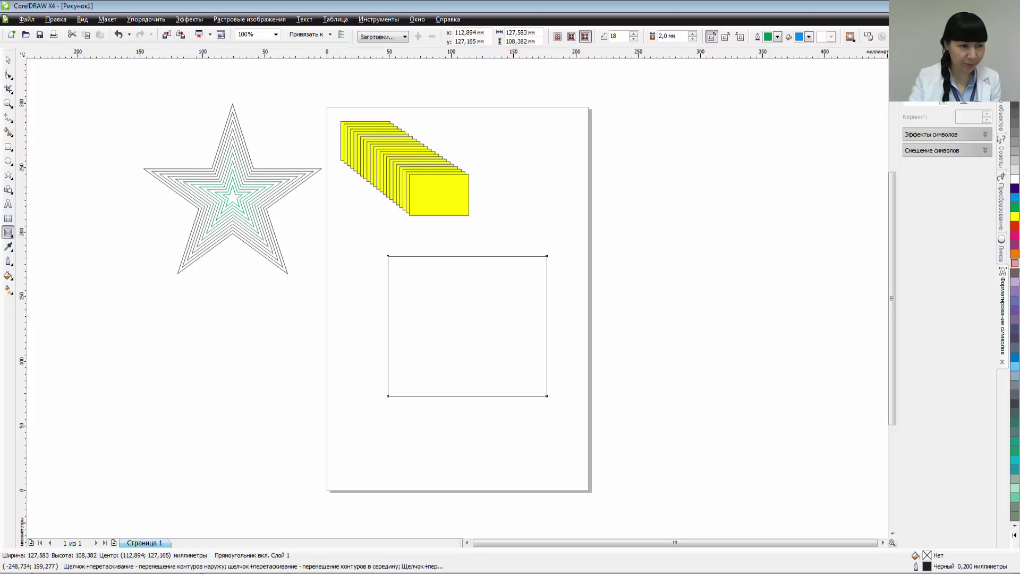
click(9, 232)
click(43, 263)
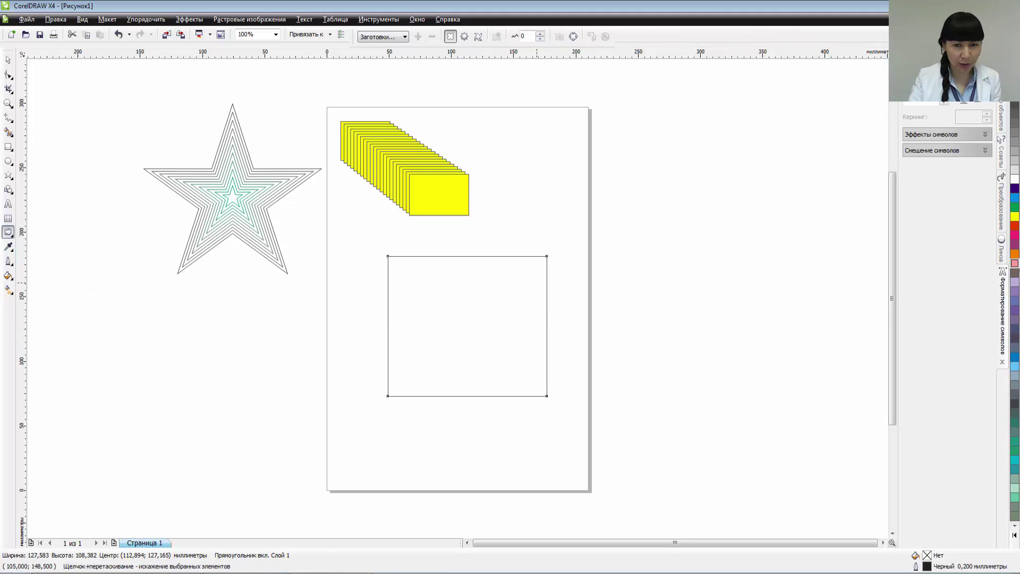
click(462, 256)
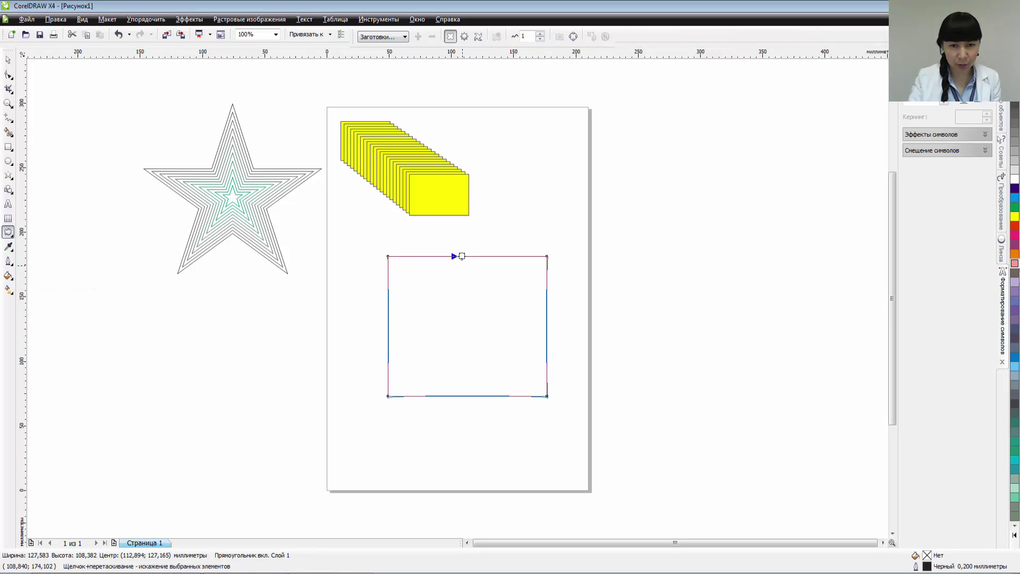
drag(462, 256, 469, 282)
drag(465, 352, 465, 256)
click(462, 379)
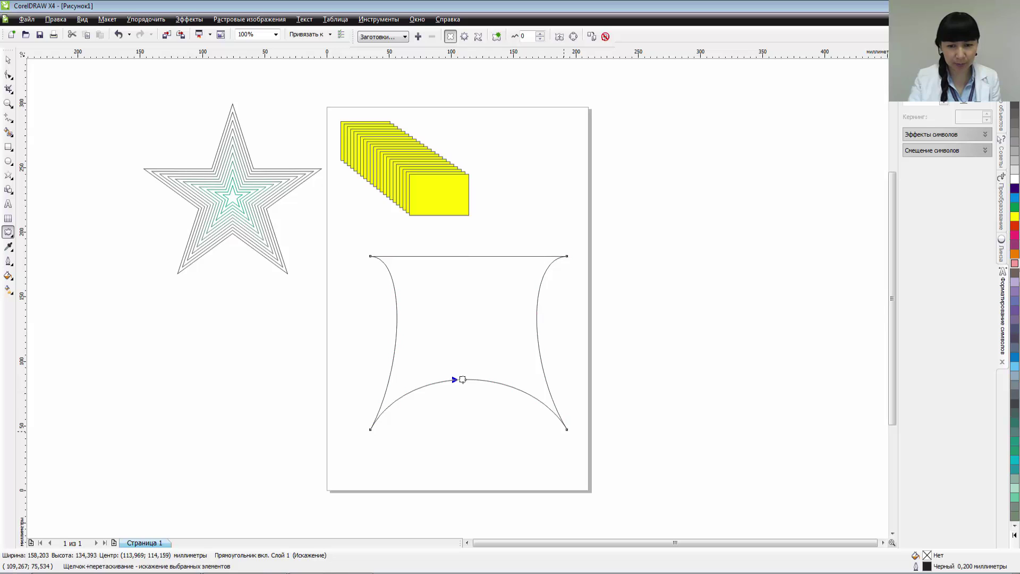
mouse_move(567, 429)
mouse_down()
mouse_move(544, 428)
mouse_move(585, 430)
mouse_up()
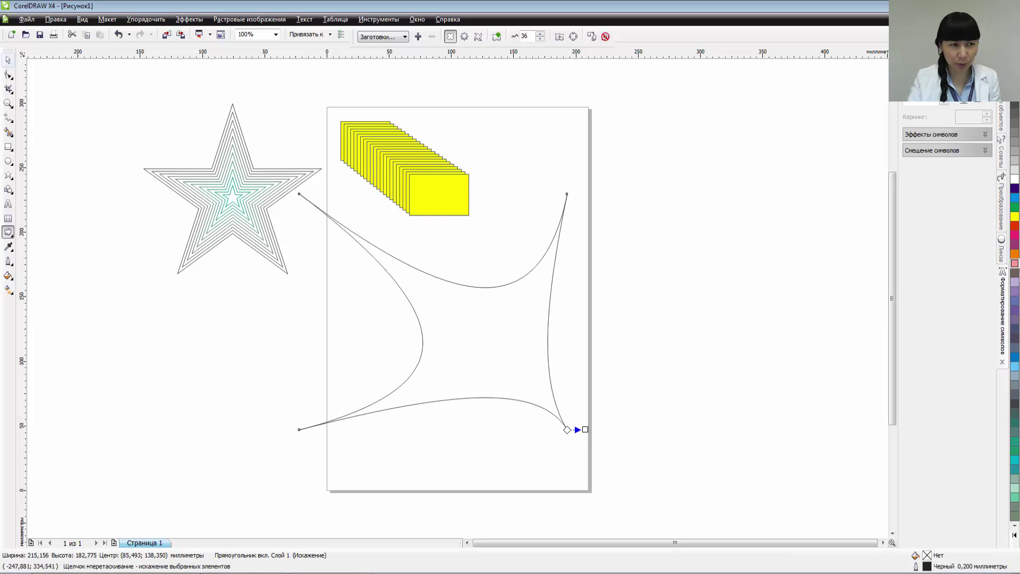
- Scale the distorted rectangle down proportionally to about 115 × 98 mm
click(8, 59)
click(513, 367)
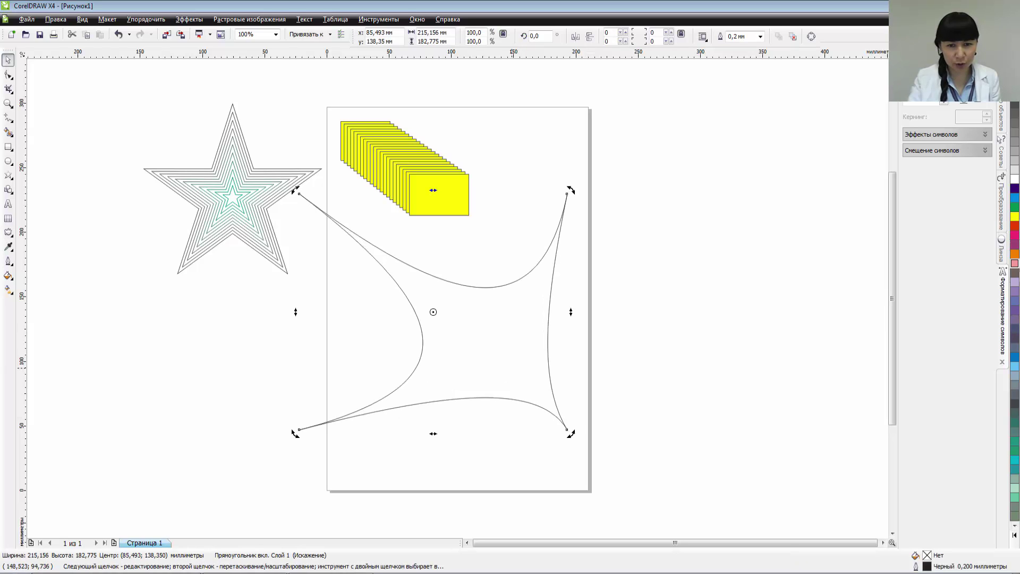
click(557, 291)
drag(571, 191, 446, 298)
- Move the distorted rectangle off the page to the right of the yellow blend and fill it with light blue (Голубой)
drag(434, 365, 784, 190)
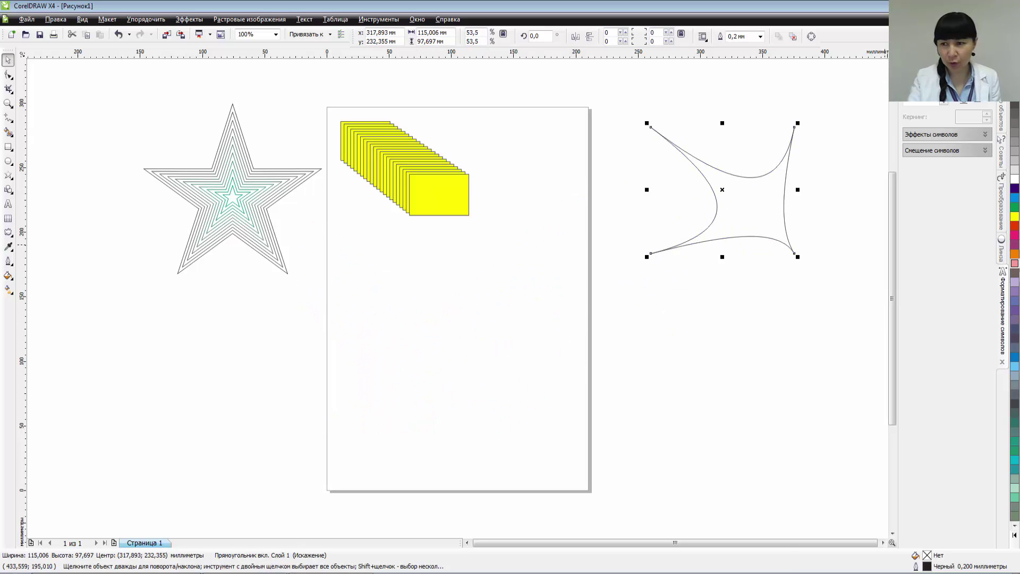
click(1014, 198)
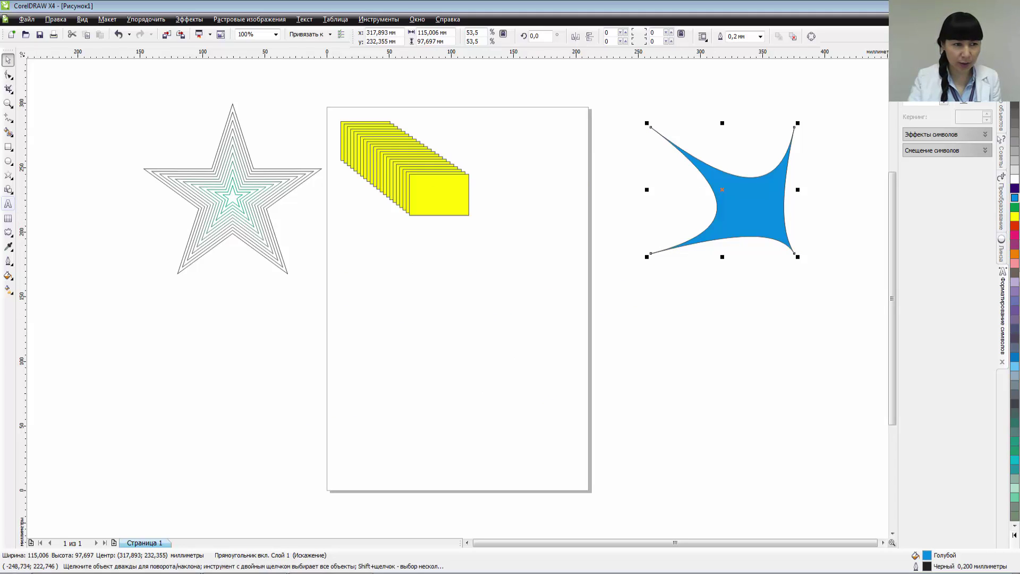
- Draw a five-sided polygon about 123 × 104 mm on the page below the yellow blend
click(8, 190)
click(9, 175)
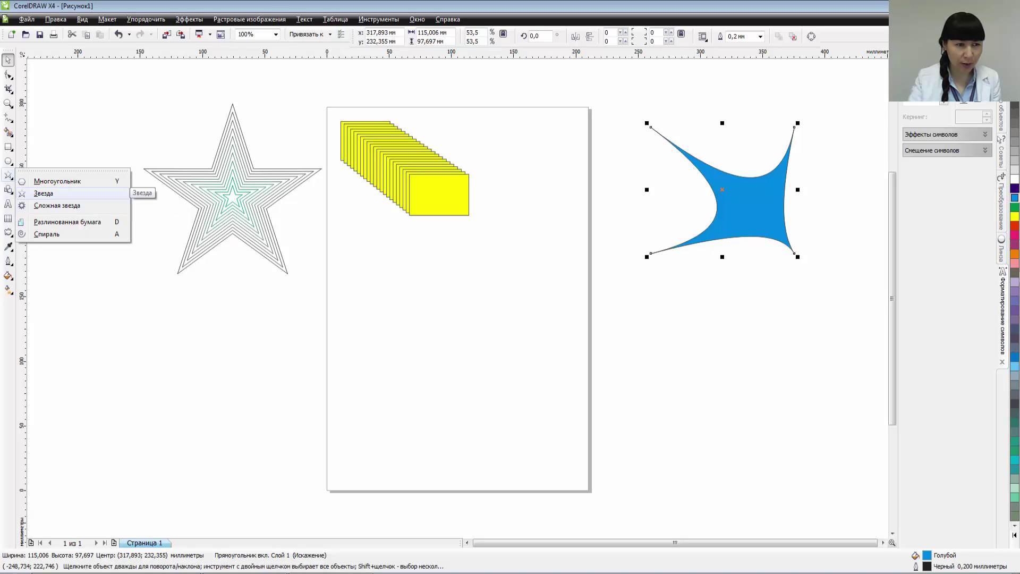
click(57, 182)
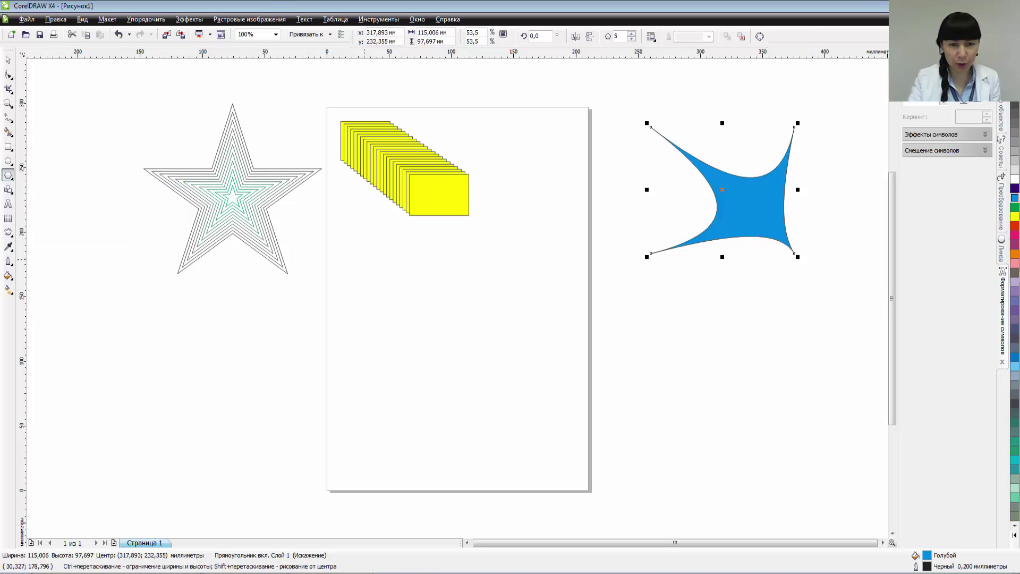
drag(366, 259, 526, 396)
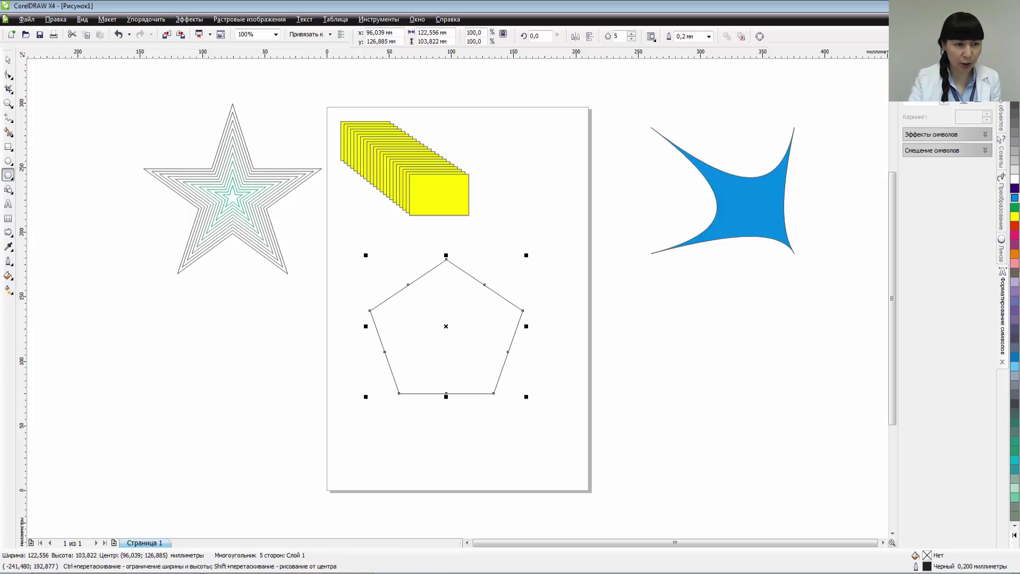
- Apply a push-and-pull distortion with an amplitude of 10 to the pentagon, starting from its top vertex
click(9, 234)
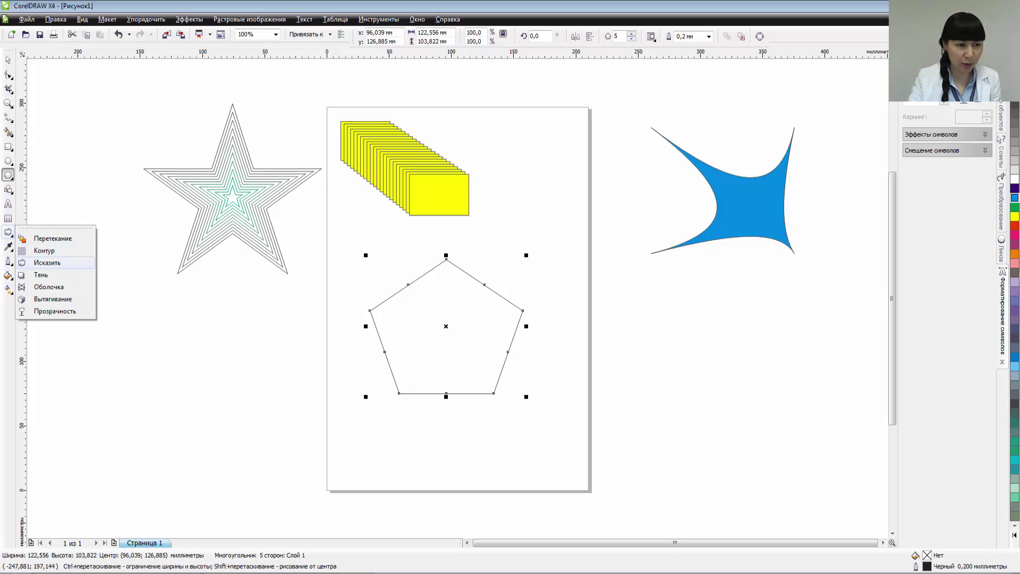
click(46, 263)
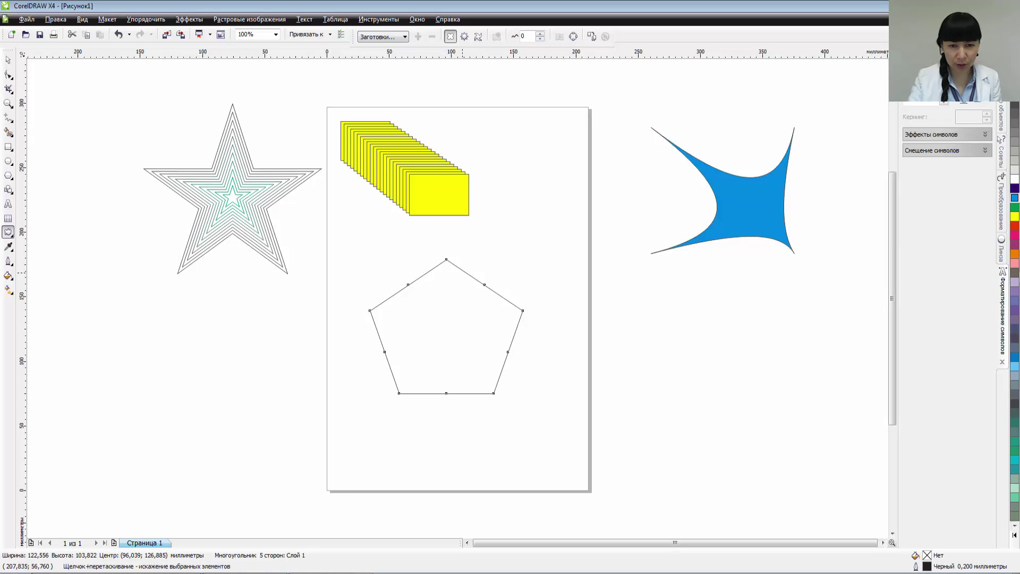
drag(447, 259, 435, 259)
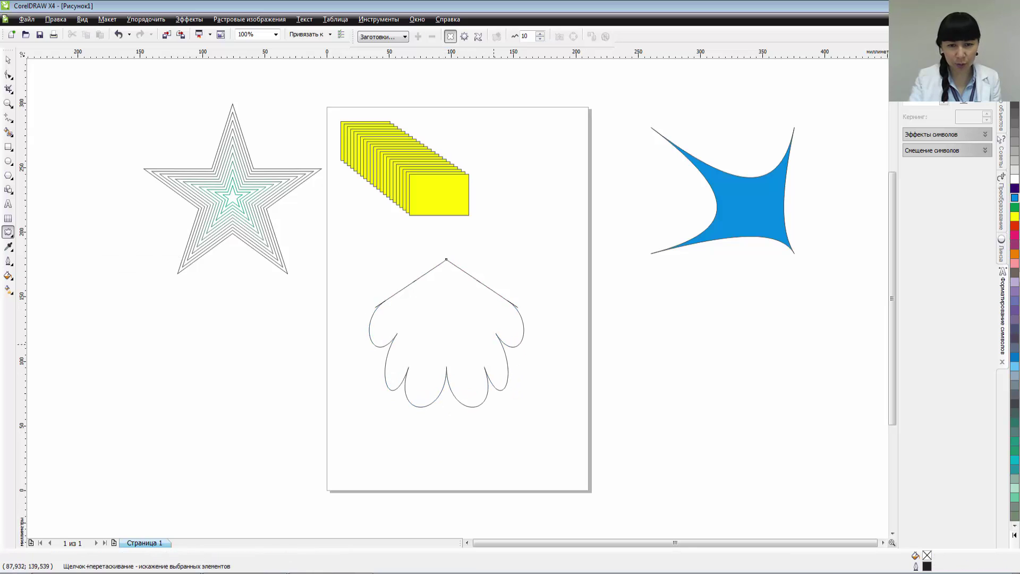
- Move the distorted pentagon off the page, below the blue shape, and fill it with pink (Розовый)
key(space)
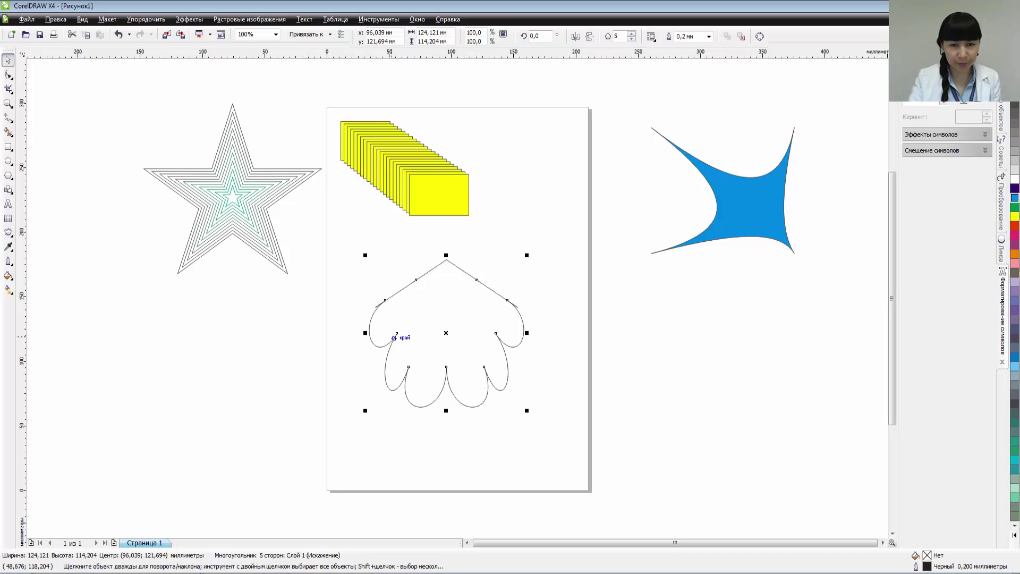
drag(444, 369, 739, 343)
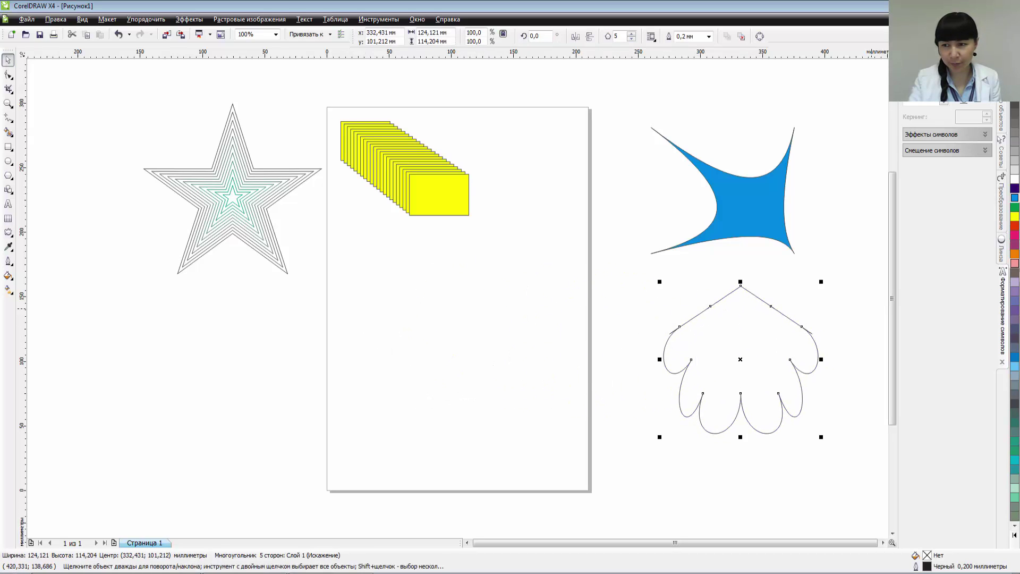
click(1014, 263)
key(Escape)
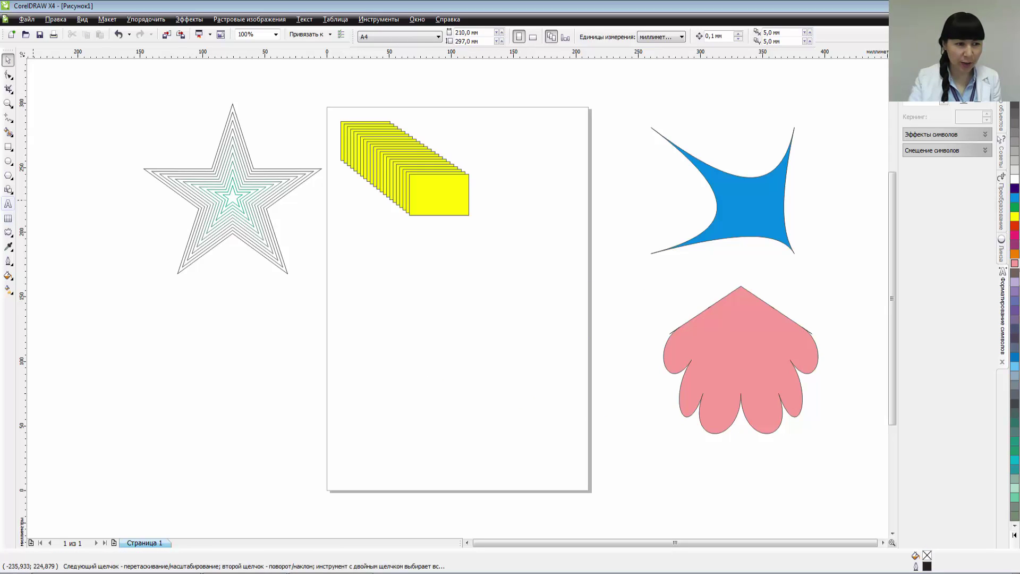
- Add a drop shadow to the yellow blend's front rectangle, cast from its bottom edge down to the right at about -56°
click(7, 161)
click(9, 232)
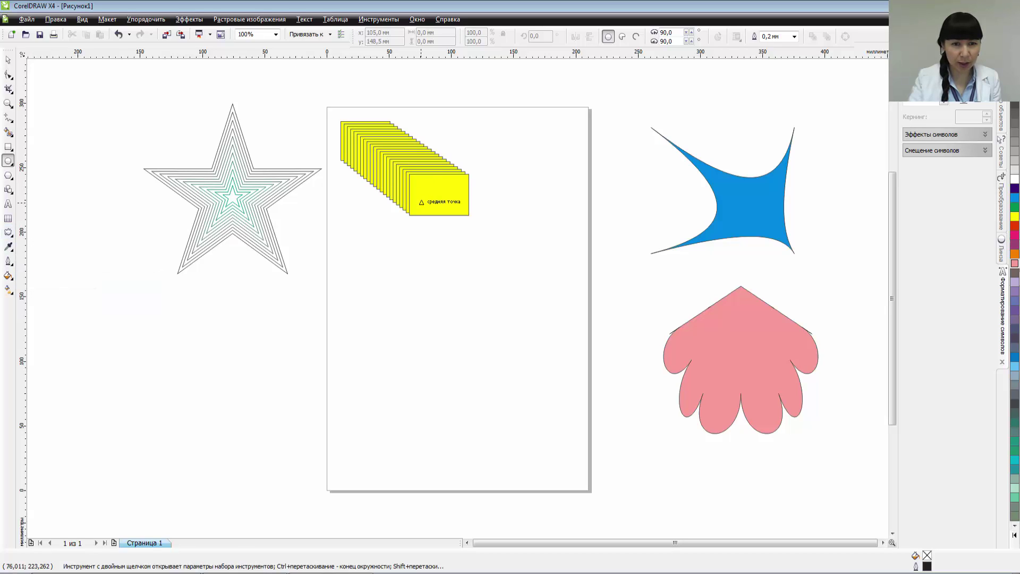
click(406, 182)
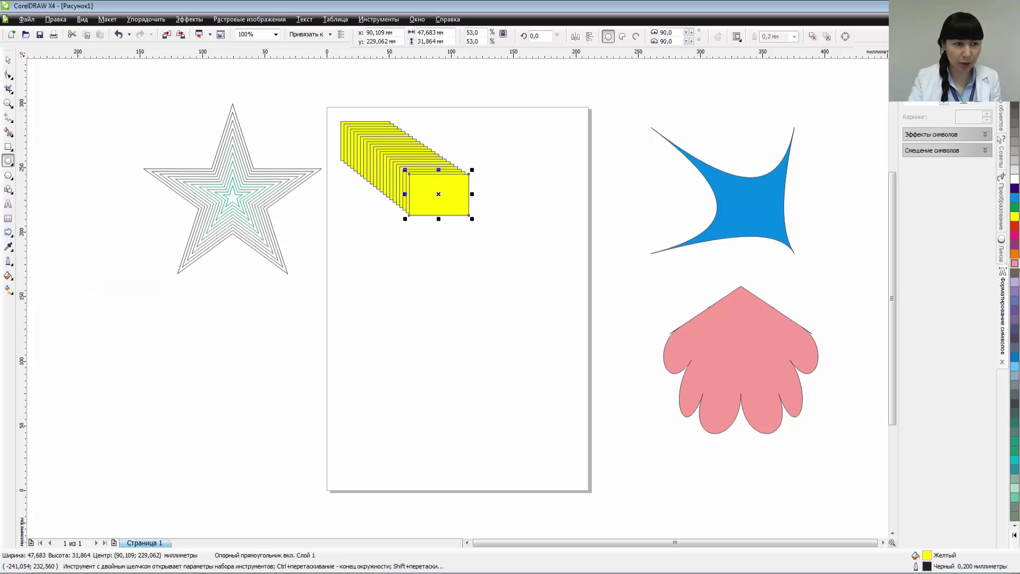
click(9, 234)
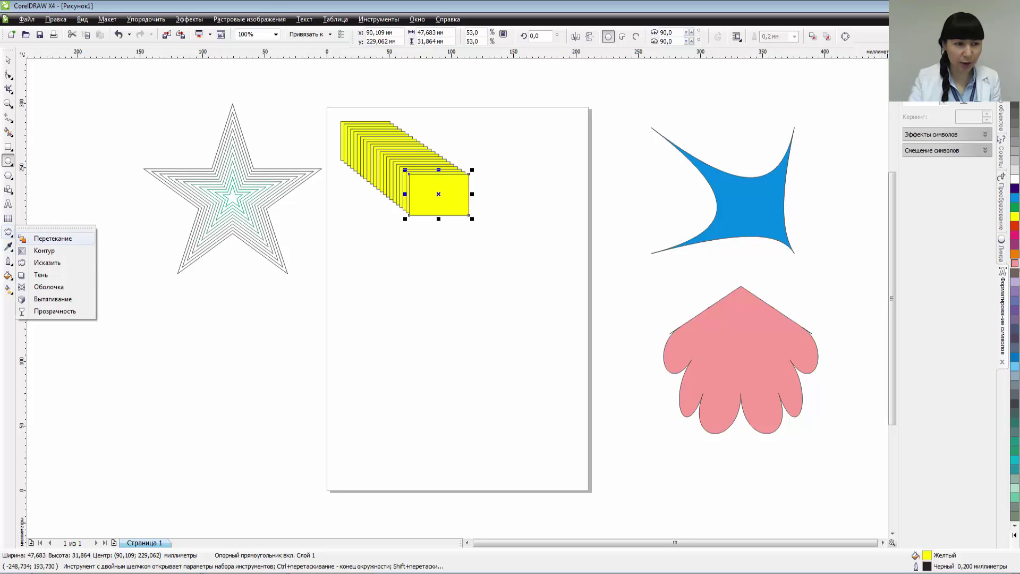
click(41, 274)
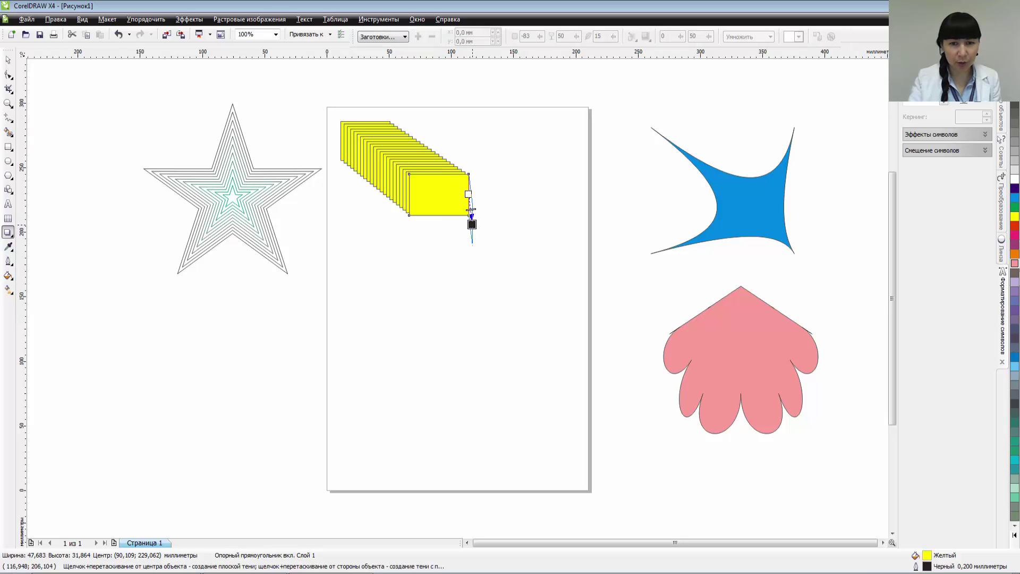
drag(468, 218, 505, 268)
drag(468, 194, 505, 252)
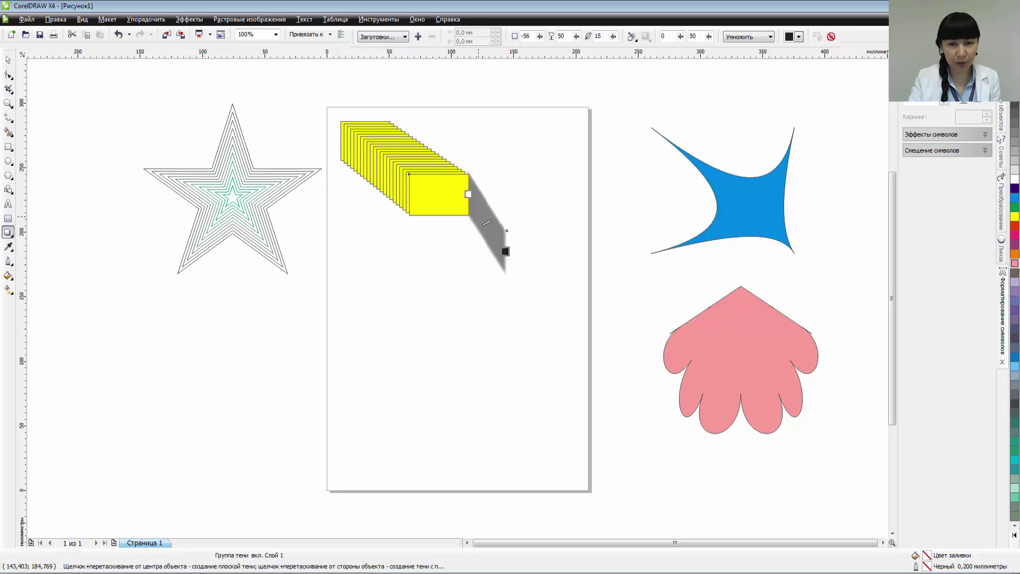
drag(438, 215, 475, 272)
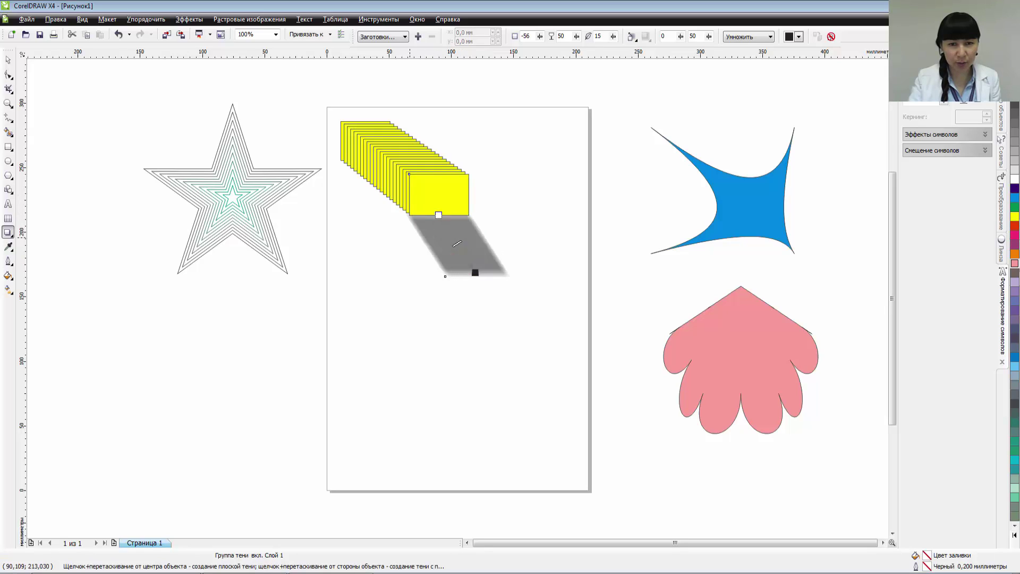
- Add a drop shadow to the blue distorted shape, cast from its centre to the left with an offset of about -35 × 4 mm
click(254, 168)
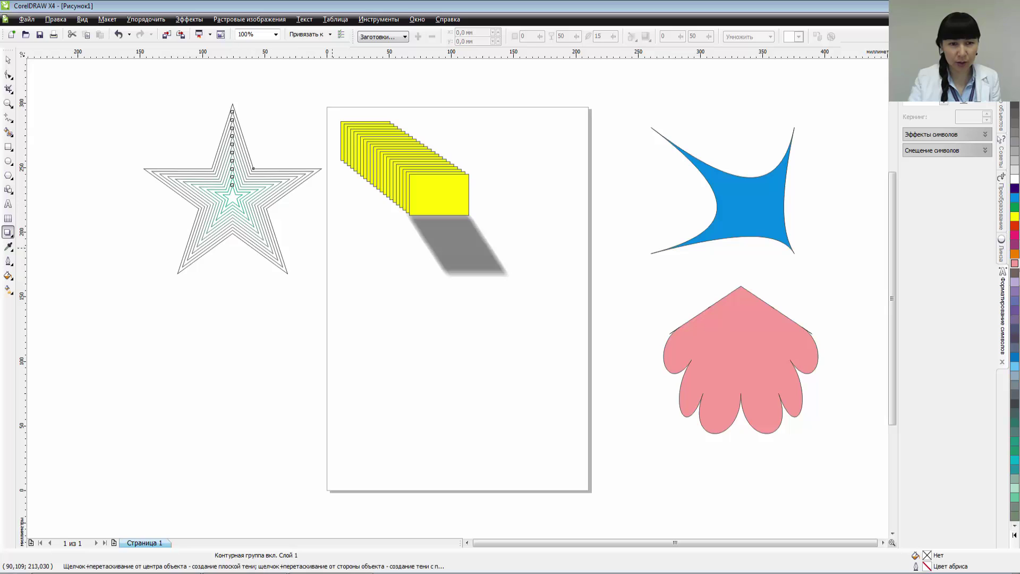
click(667, 348)
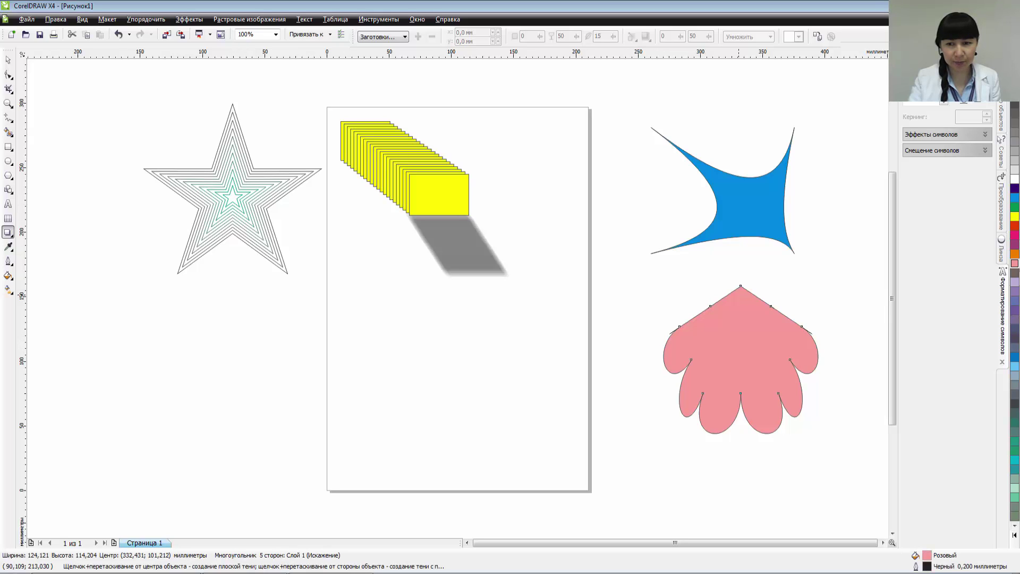
click(8, 60)
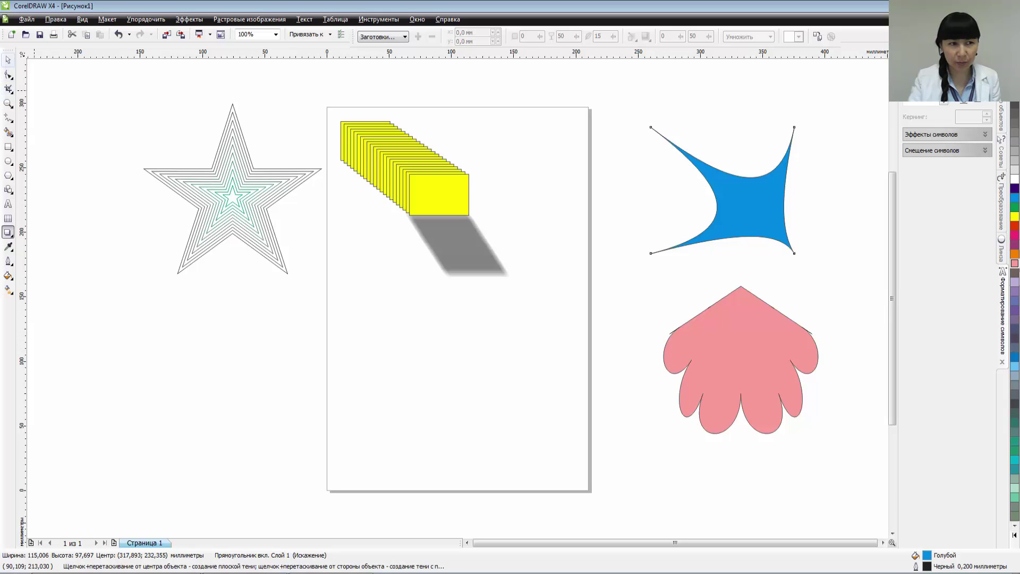
click(711, 222)
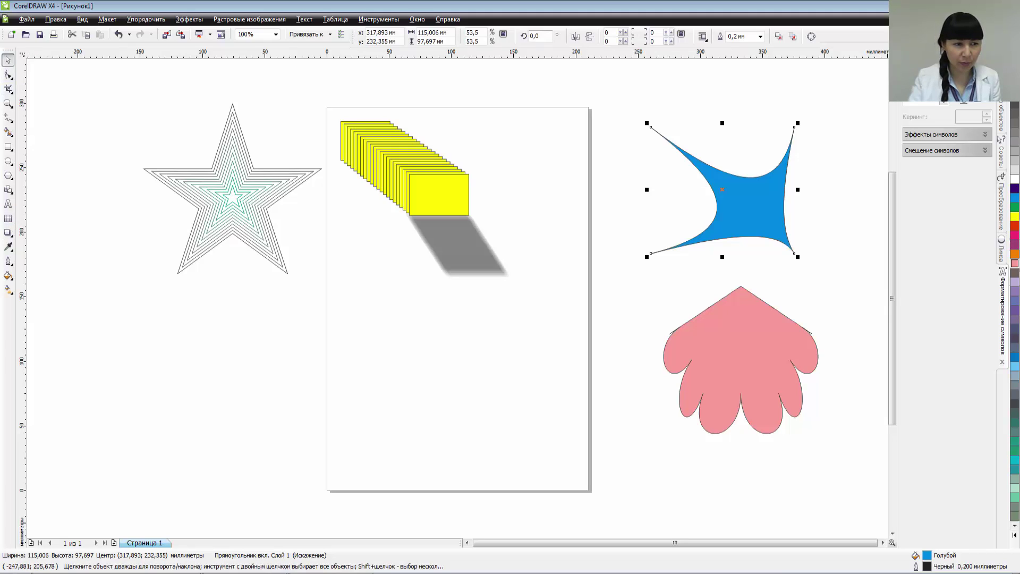
click(8, 232)
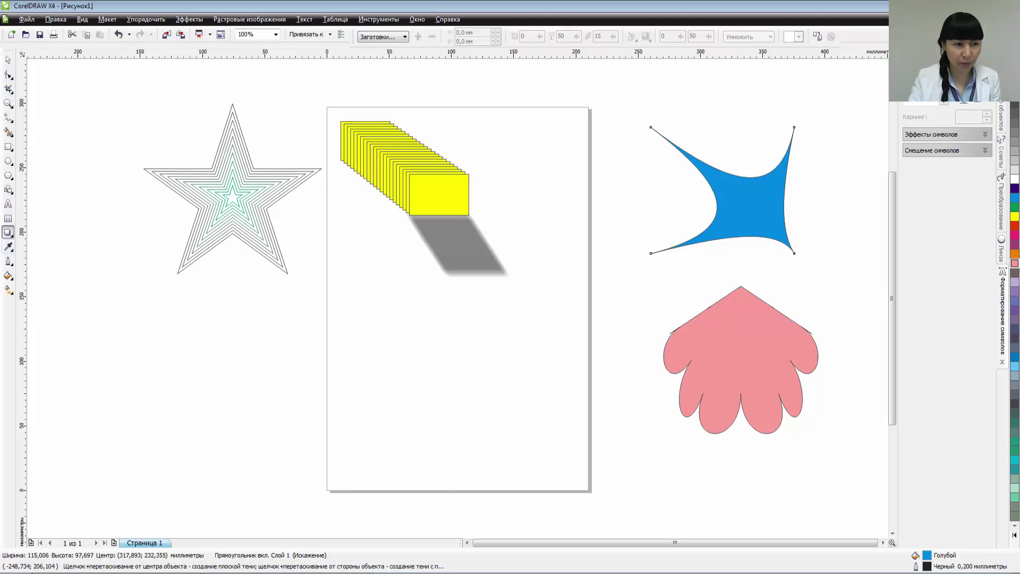
click(8, 246)
click(8, 233)
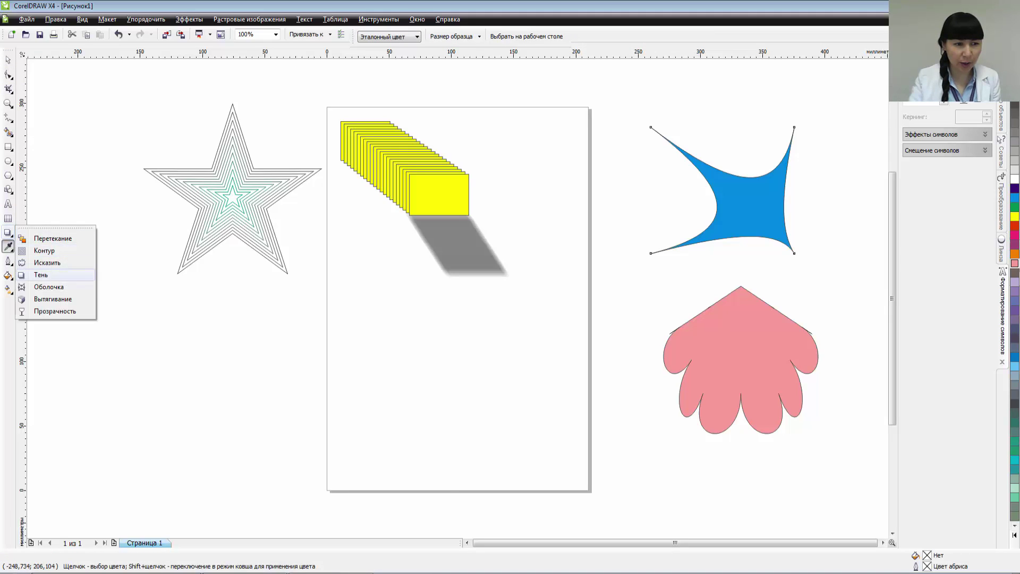
click(40, 275)
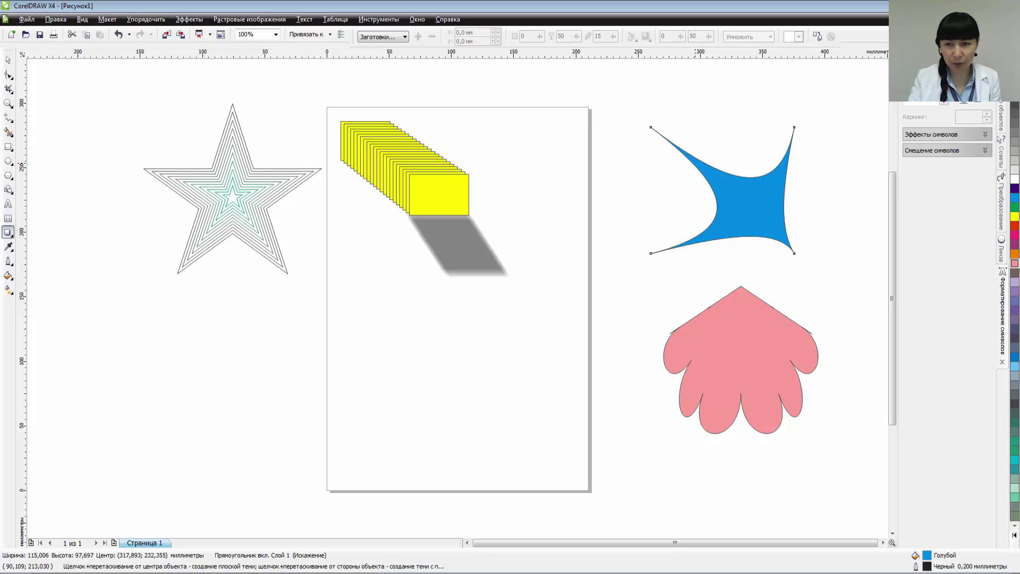
drag(722, 189, 606, 176)
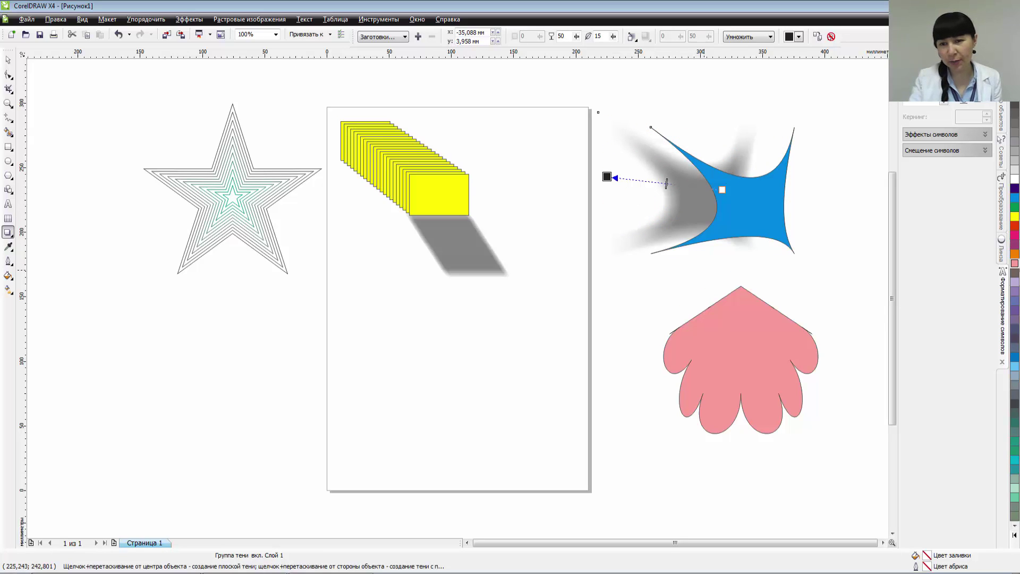
- Add a drop shadow to the pink distorted pentagon, cast from its left edge at about -145°
click(741, 361)
drag(741, 287, 666, 273)
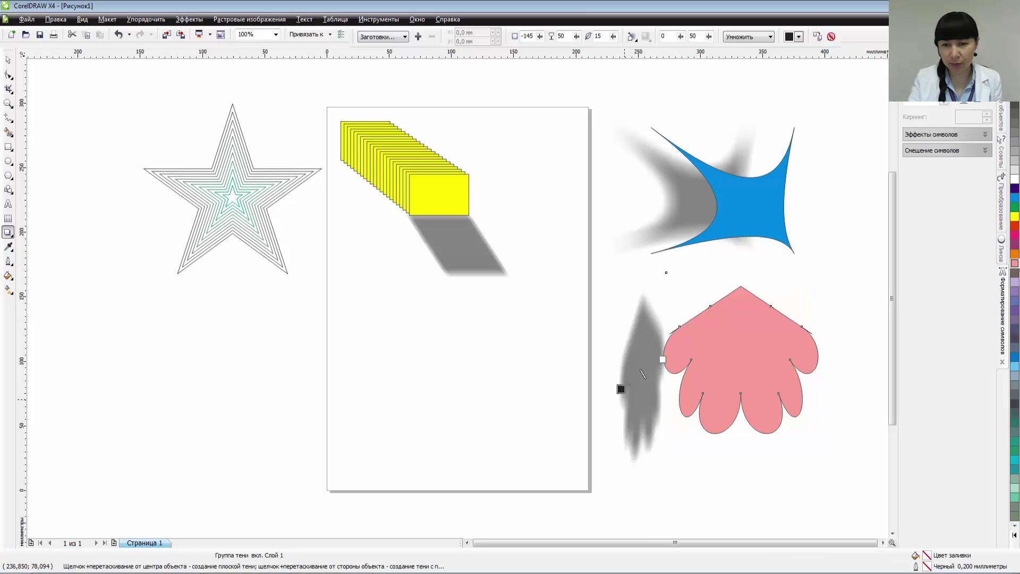
key(space)
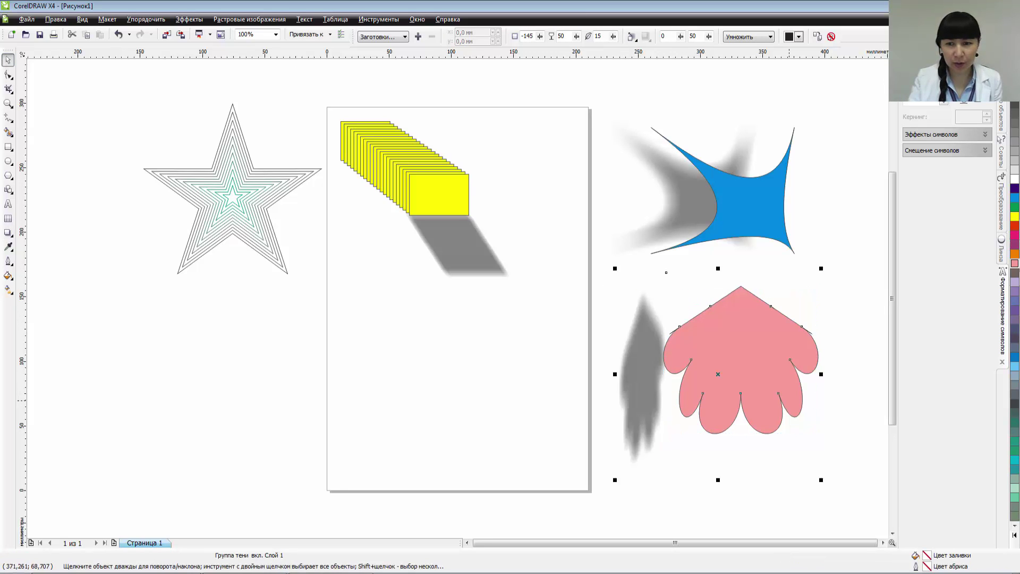
- Move the pink shape onto the lower half of the page and the blue shape to the page's upper right edge, with their shadows
drag(789, 401, 525, 412)
drag(746, 197, 610, 211)
click(232, 187)
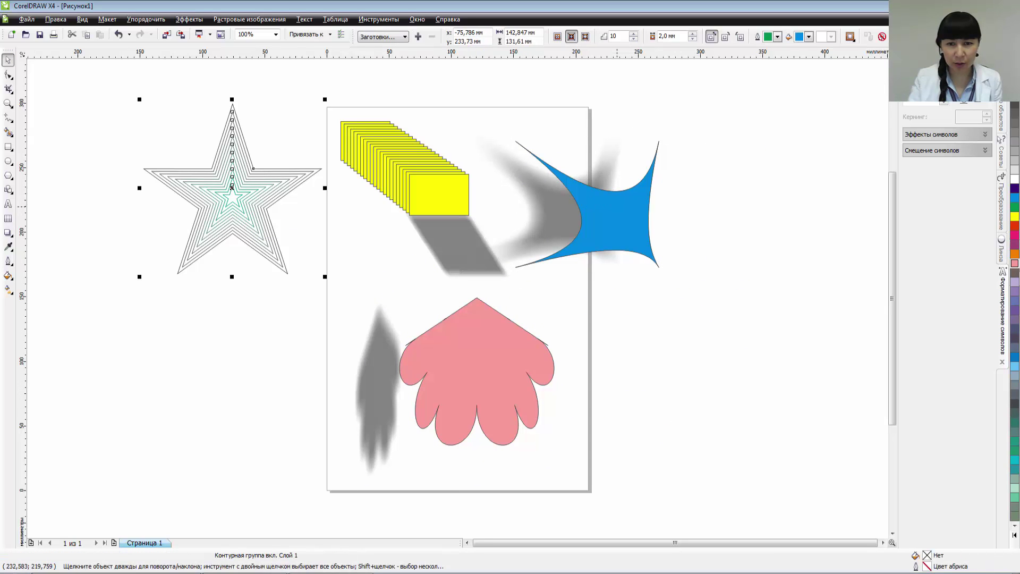
- Shrink the blue shape with its shadow and place it inside the page's upper right corner
click(618, 207)
drag(663, 271, 601, 215)
drag(571, 185, 554, 156)
- Scale the contoured star down to about 66 × 61 mm and place it on the page below the blue shape
click(232, 187)
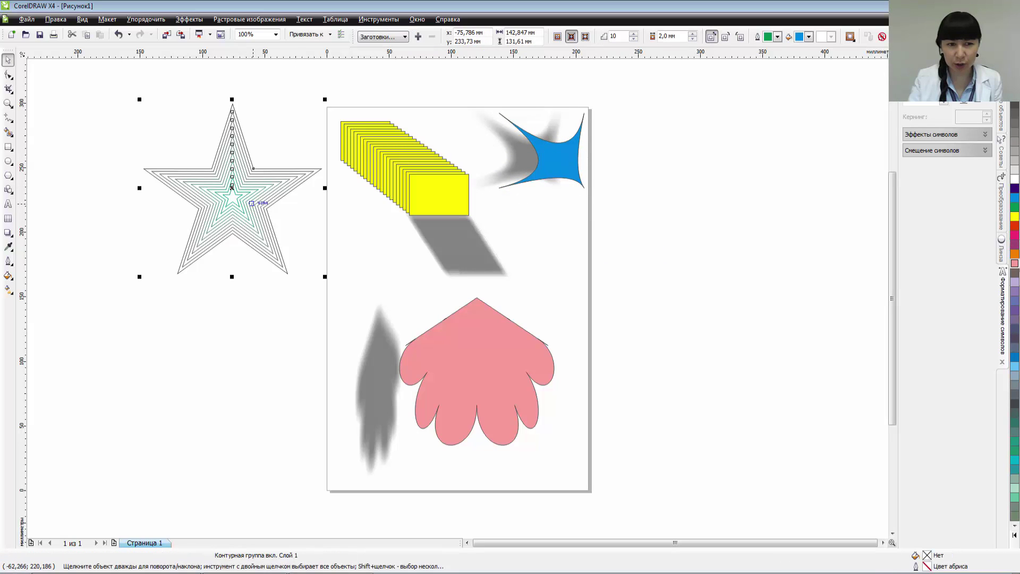
drag(325, 100, 217, 194)
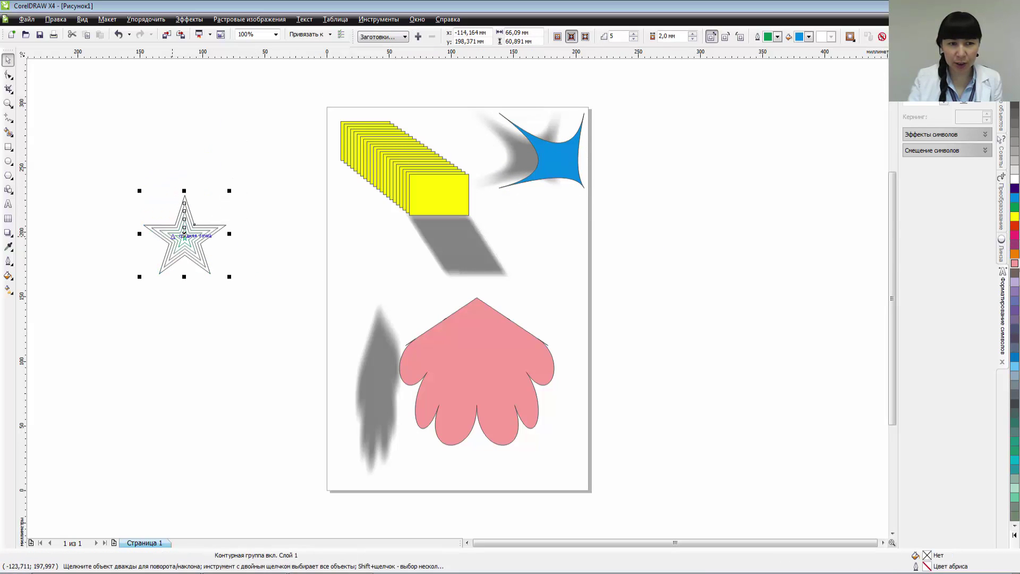
drag(184, 237, 543, 253)
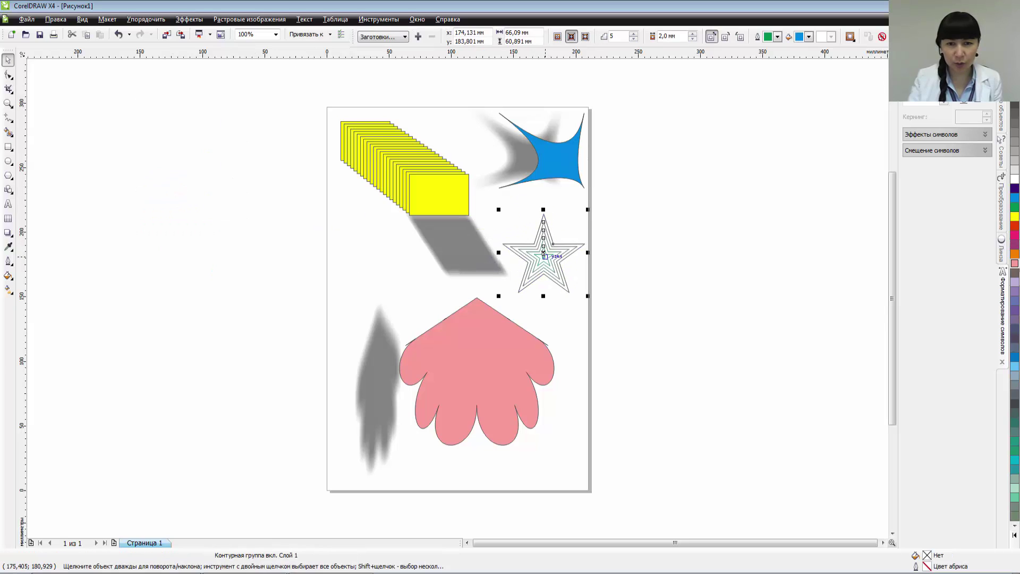
- Scale the pink shape down to about 80 × 73 mm and position it in the page's lower part, below the star
click(451, 195)
click(477, 372)
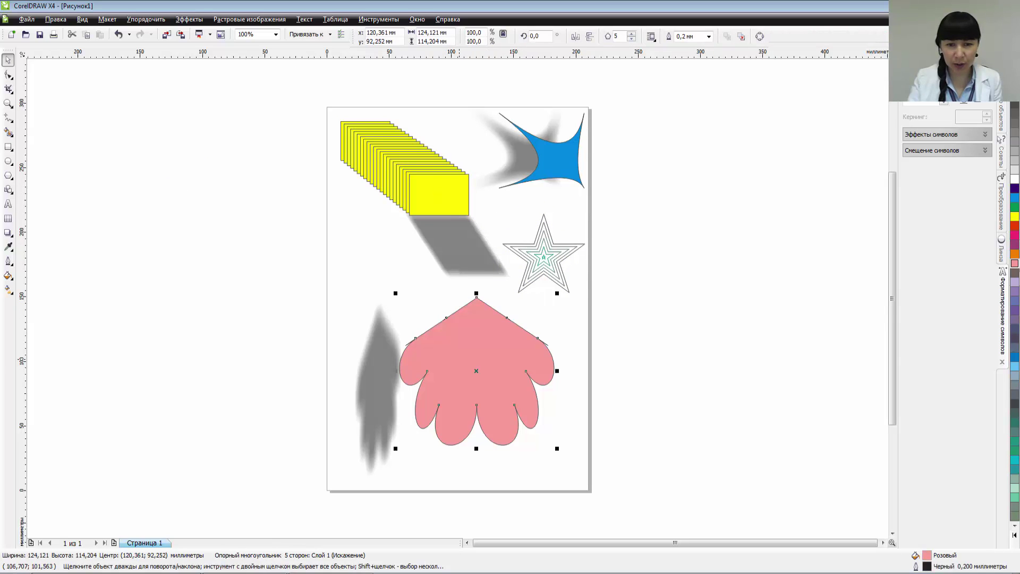
drag(476, 371, 467, 393)
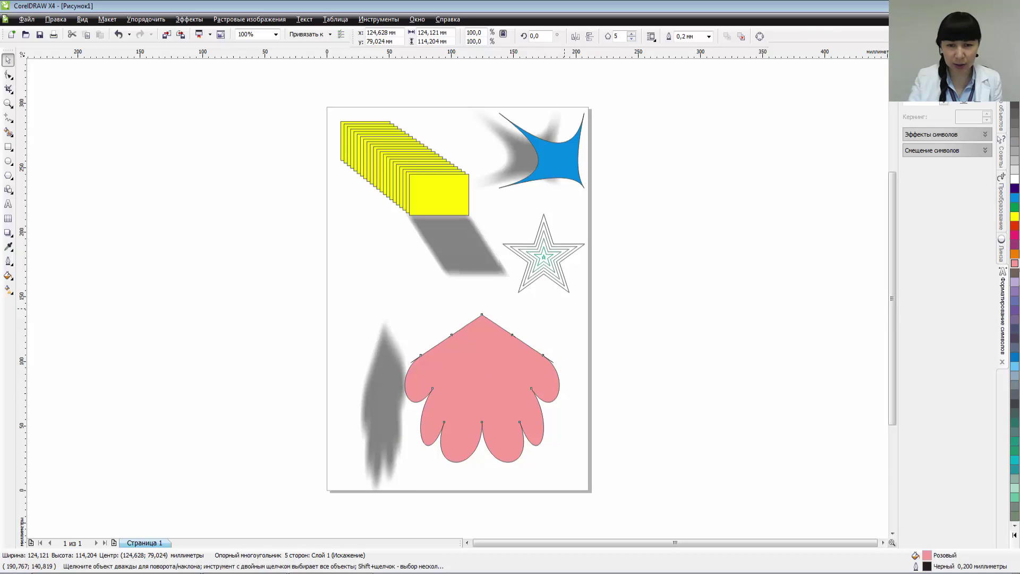
drag(562, 310, 504, 371)
drag(454, 416, 498, 393)
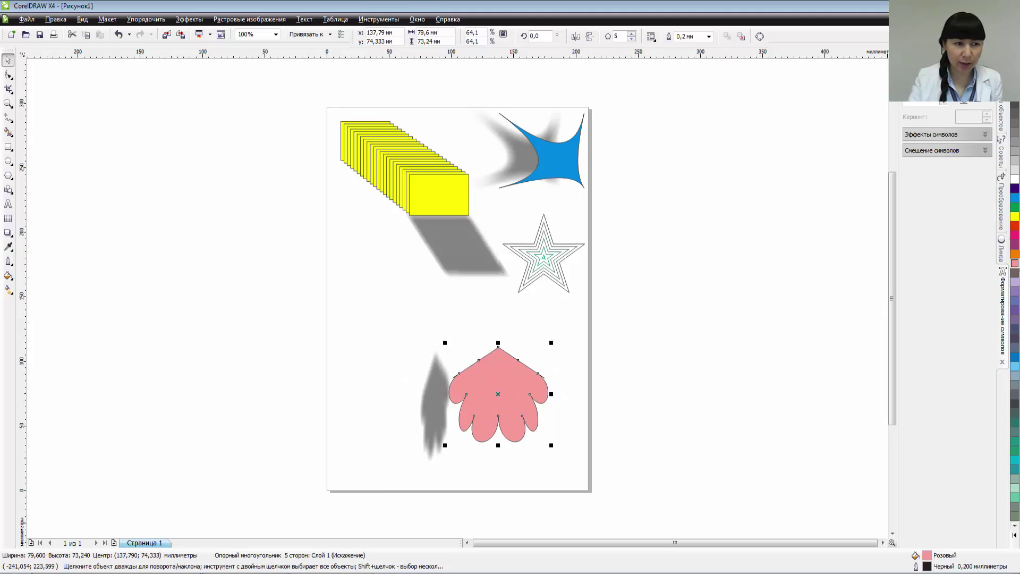
- Draw an ellipse about 61 × 64 mm across the page's left edge, below the yellow blend
key(F8)
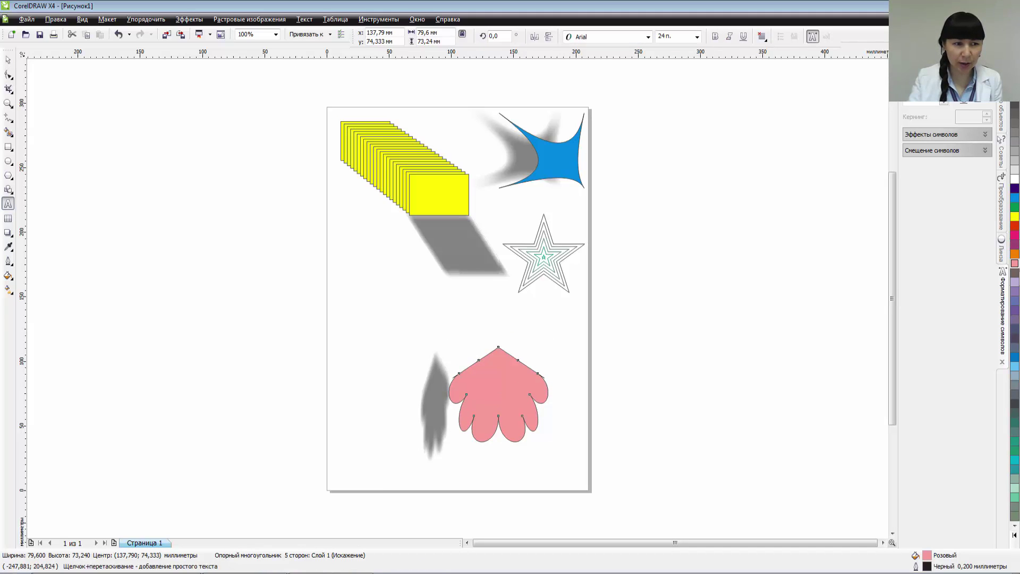
click(8, 232)
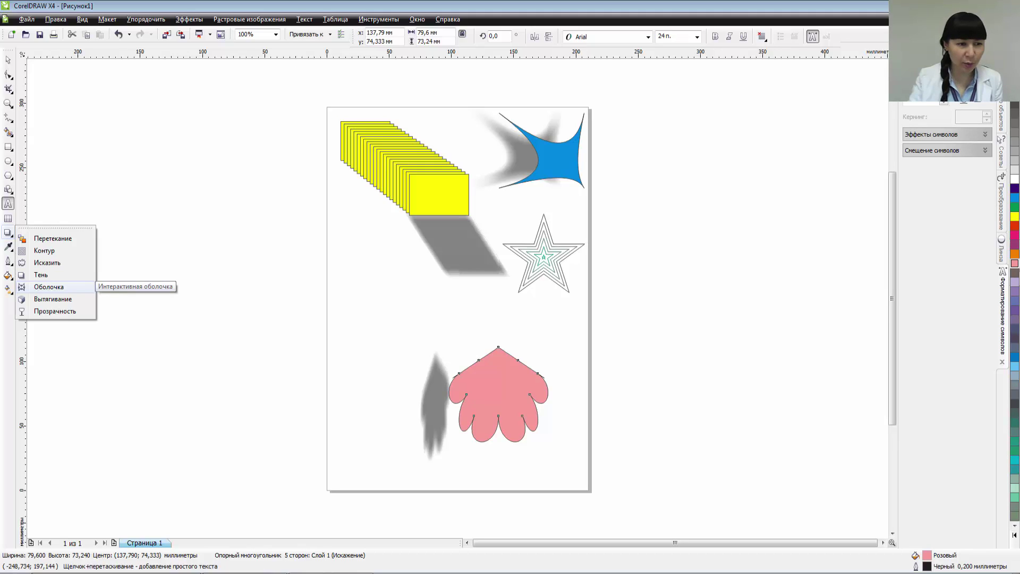
click(8, 161)
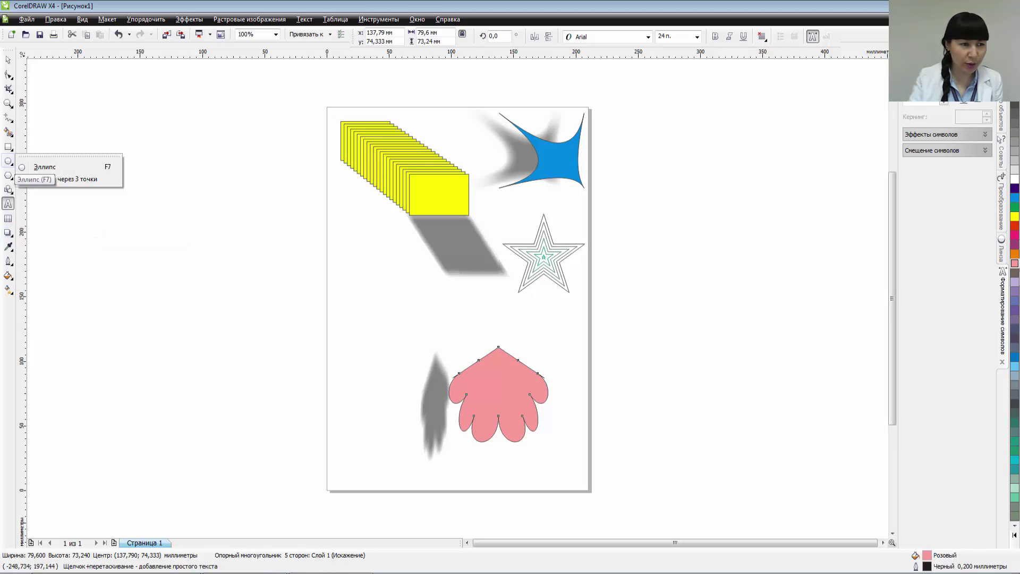
click(8, 161)
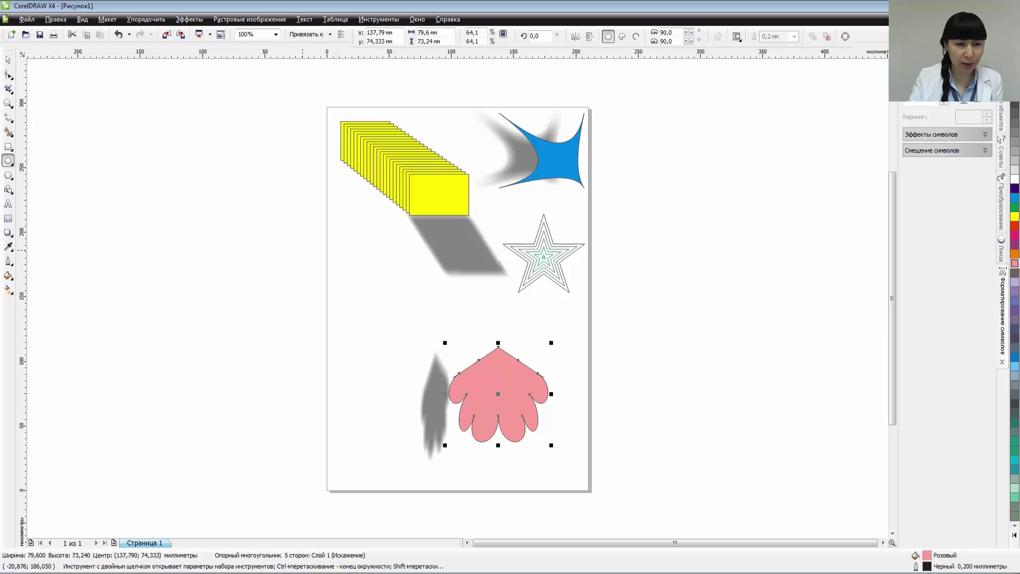
drag(300, 247, 381, 336)
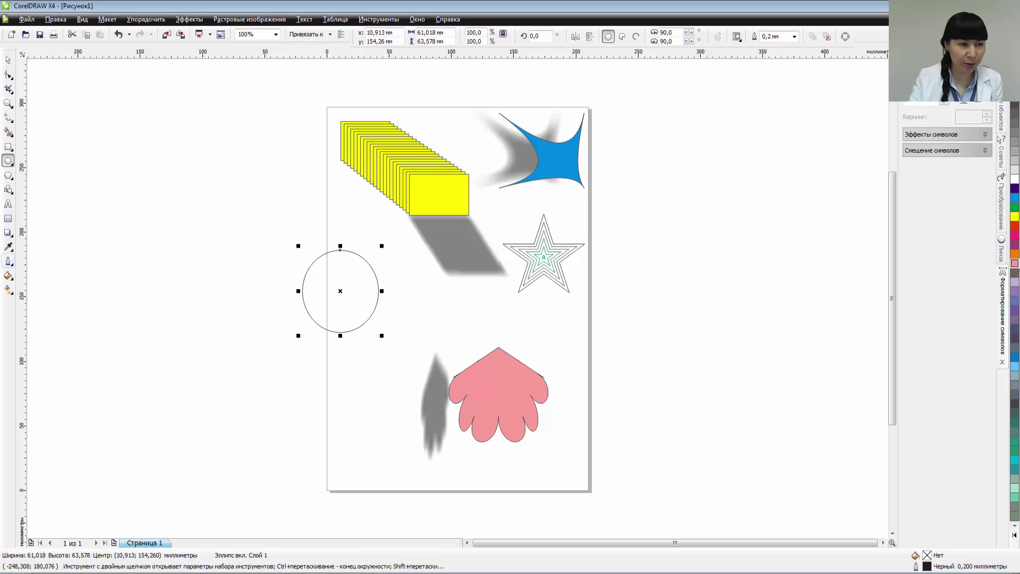
- Apply an interactive envelope to the ellipse and dent its top by pulling the envelope's upper middle node down
click(7, 232)
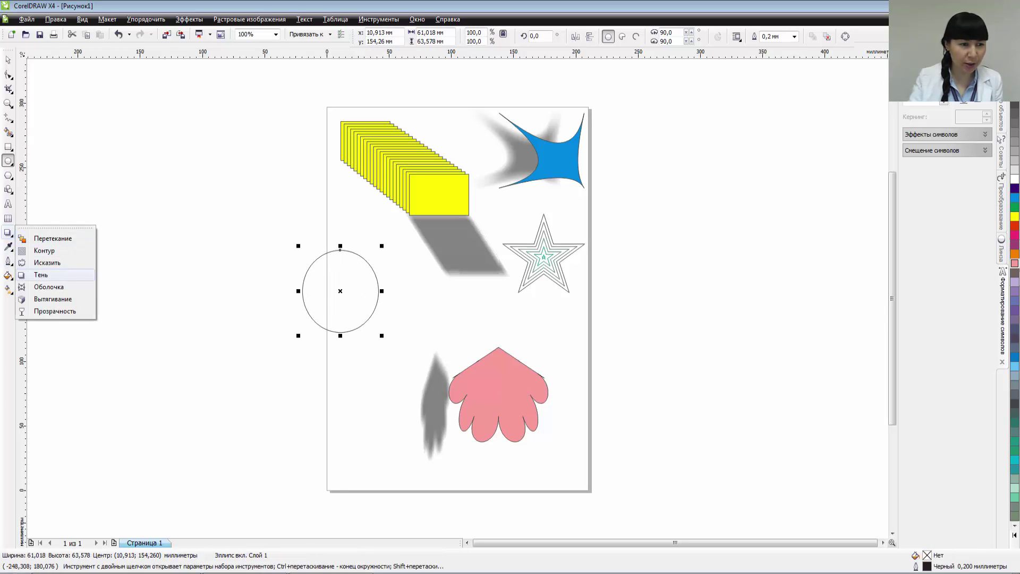
click(32, 287)
click(341, 250)
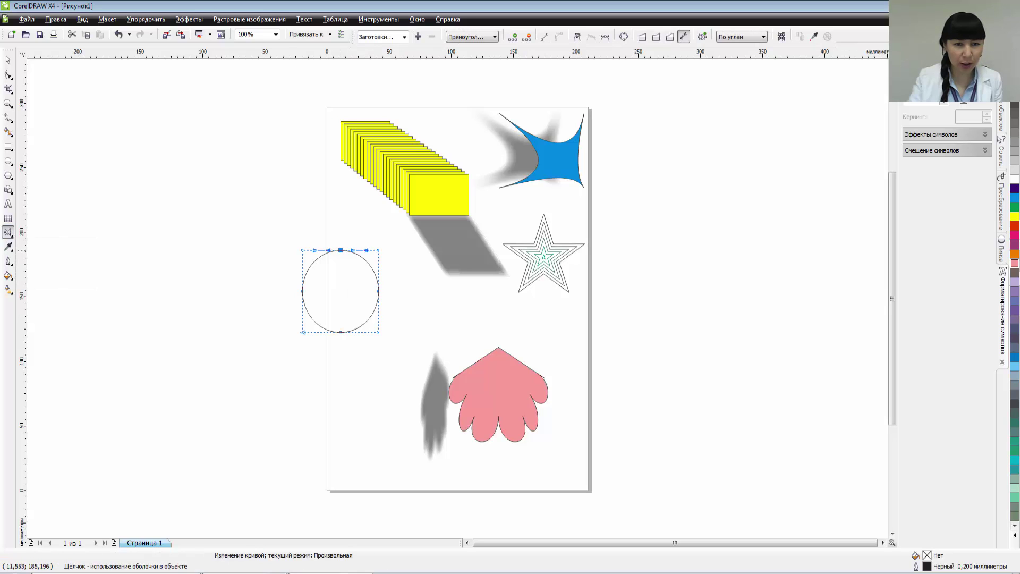
mouse_move(341, 249)
mouse_down()
mouse_move(341, 270)
mouse_move(337, 228)
mouse_move(333, 259)
mouse_up()
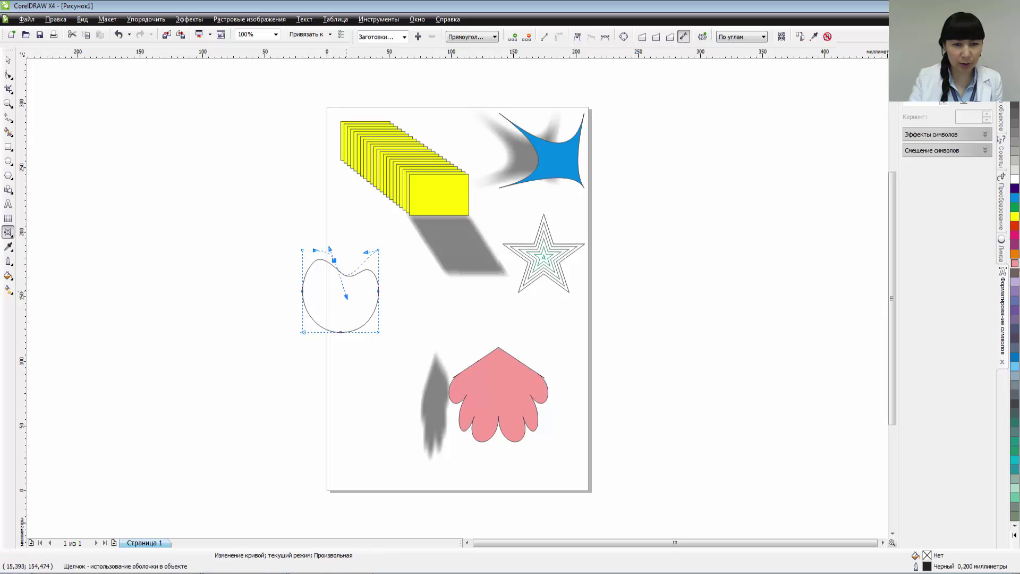
click(346, 290)
- Reshape the ellipse further by adjusting the envelope's upper corner nodes and bending its right side inward
drag(333, 259, 303, 243)
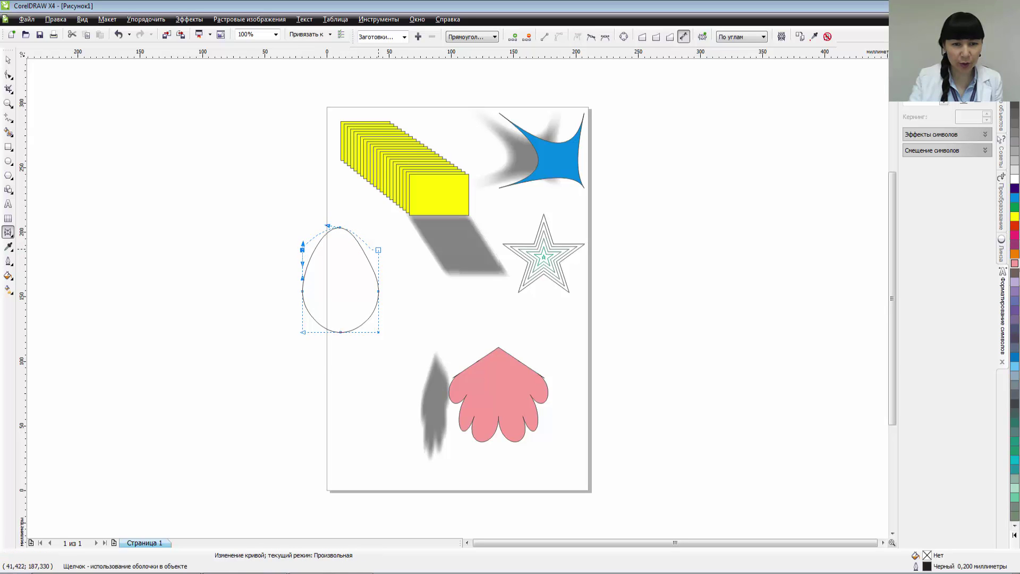
drag(378, 249, 385, 238)
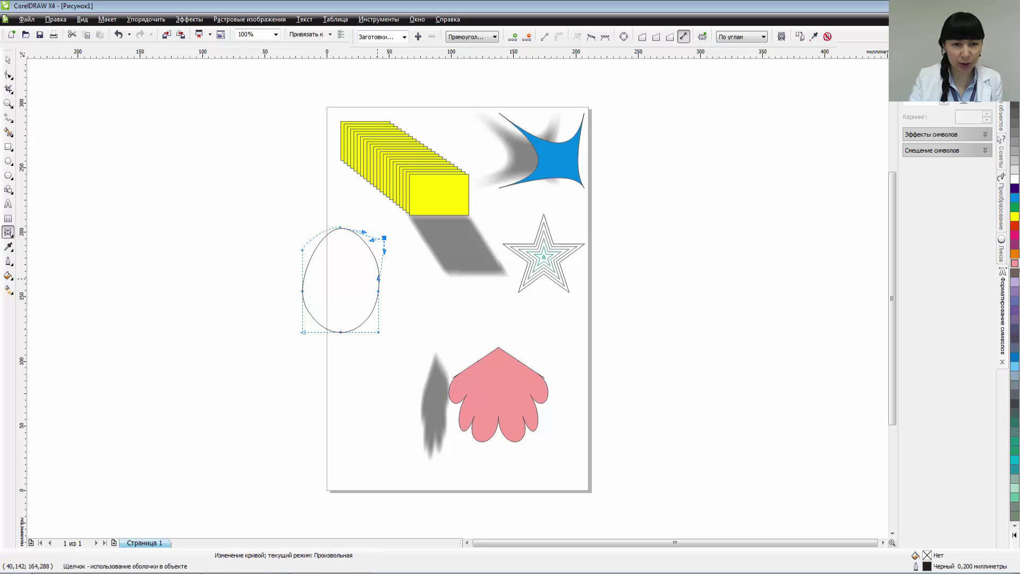
mouse_move(377, 277)
mouse_down()
mouse_move(388, 291)
mouse_move(363, 275)
mouse_up()
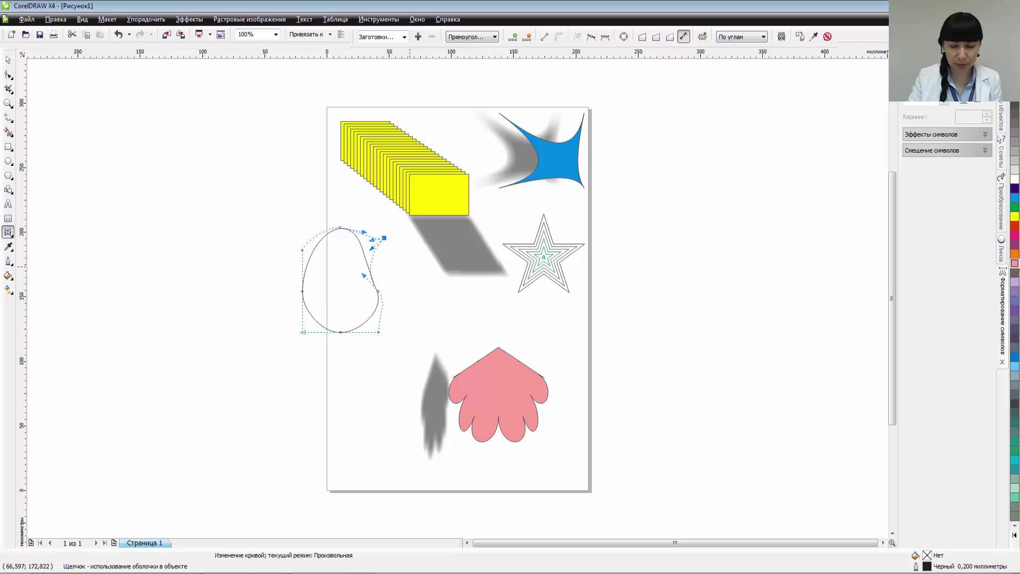
key(ctrl+z)
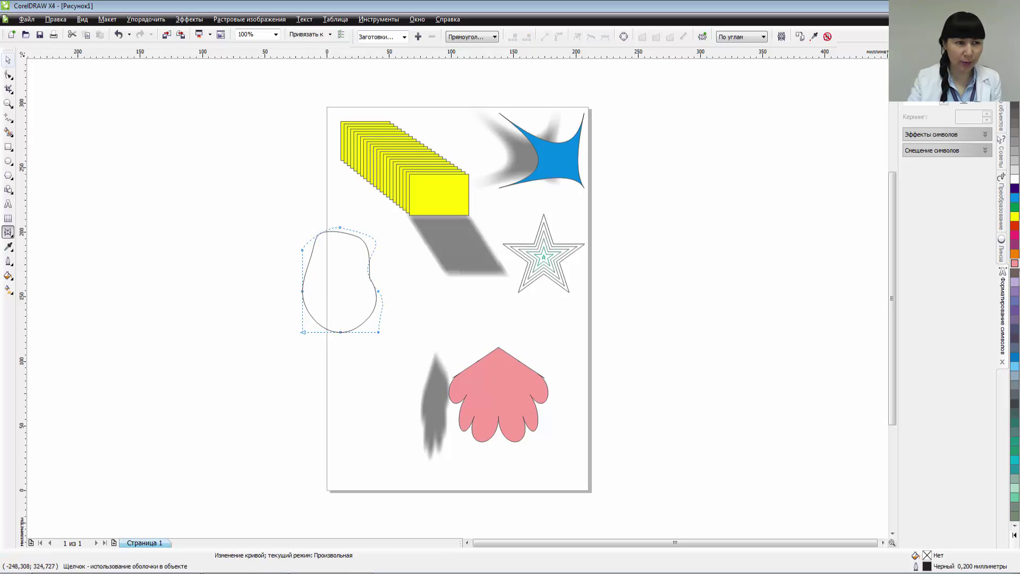
- Delete the ellipse deformed with the envelope
click(8, 59)
click(347, 270)
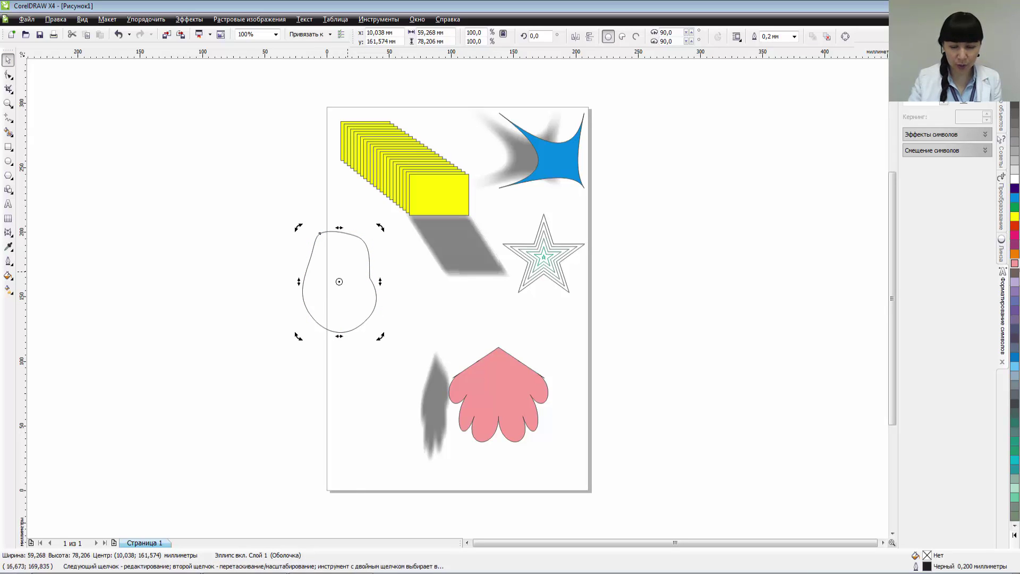
key(Delete)
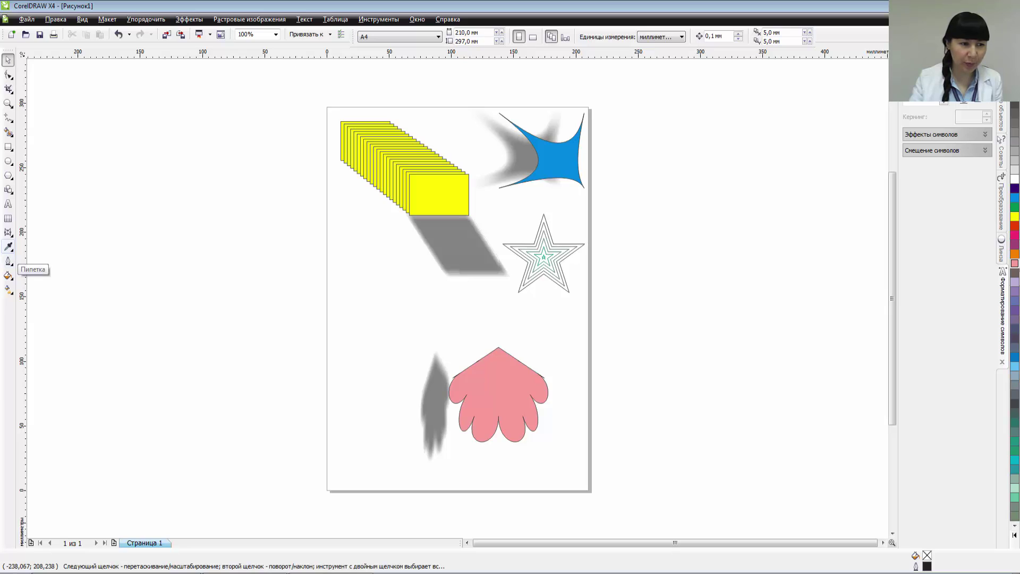
- Extrude the pink distorted polygon toward the page's upper left with the interactive Extrude tool
click(8, 232)
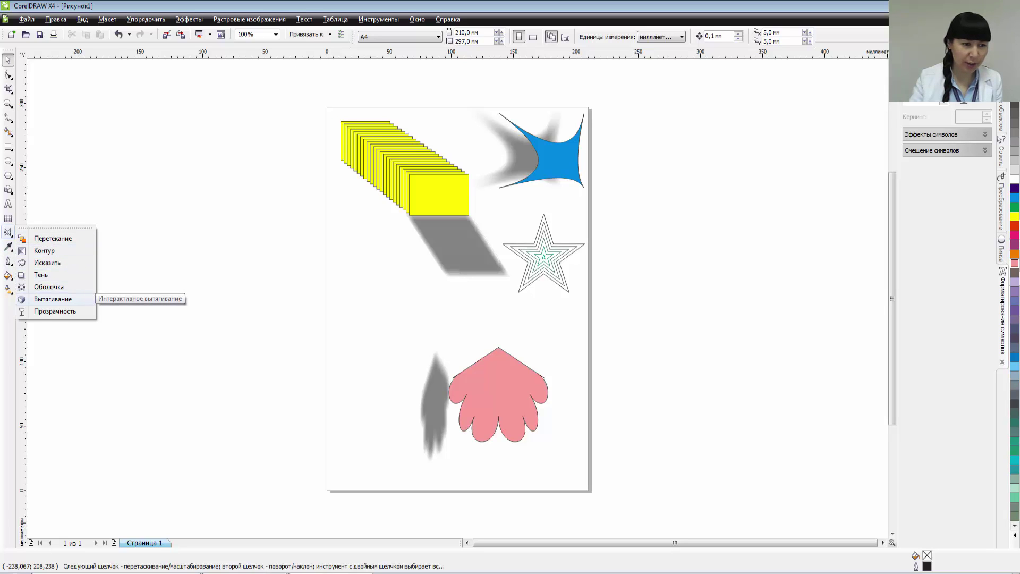
key(Escape)
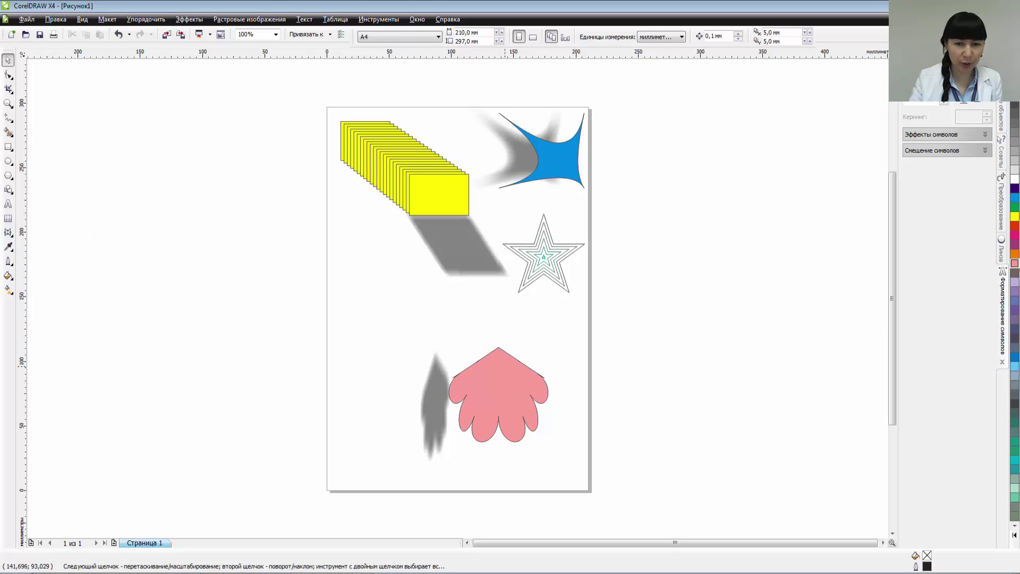
key(Tab)
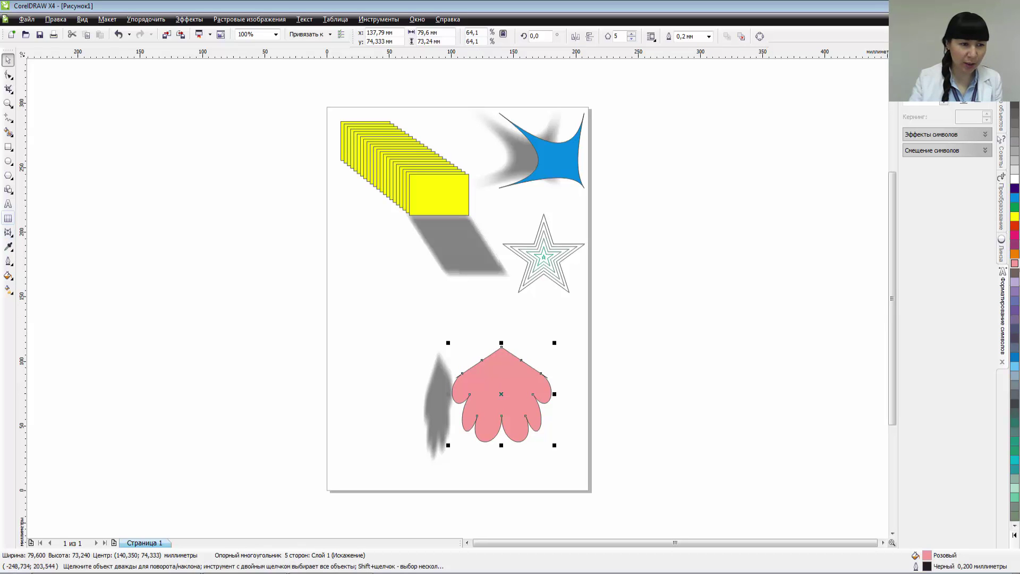
click(8, 246)
click(11, 236)
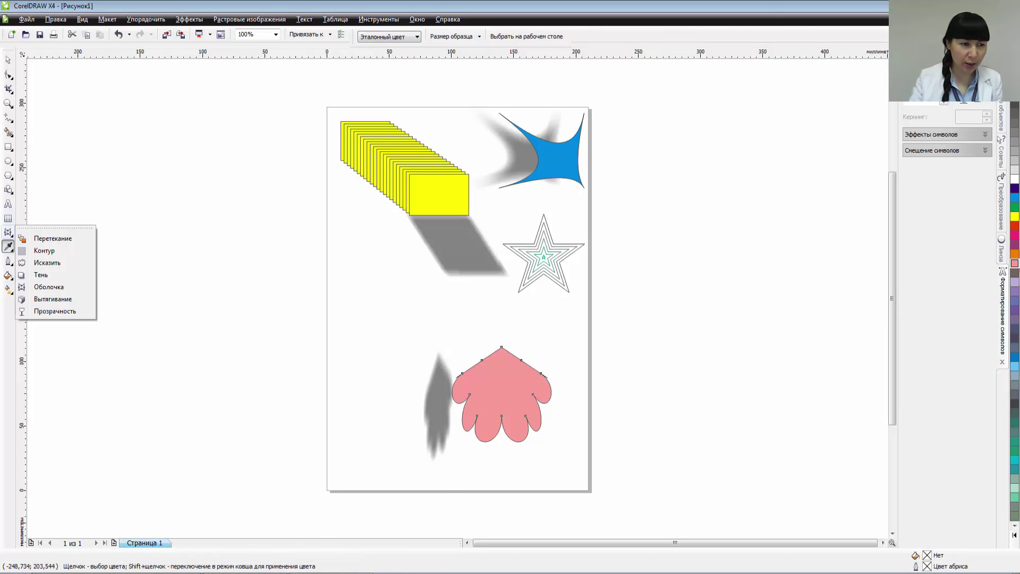
click(52, 298)
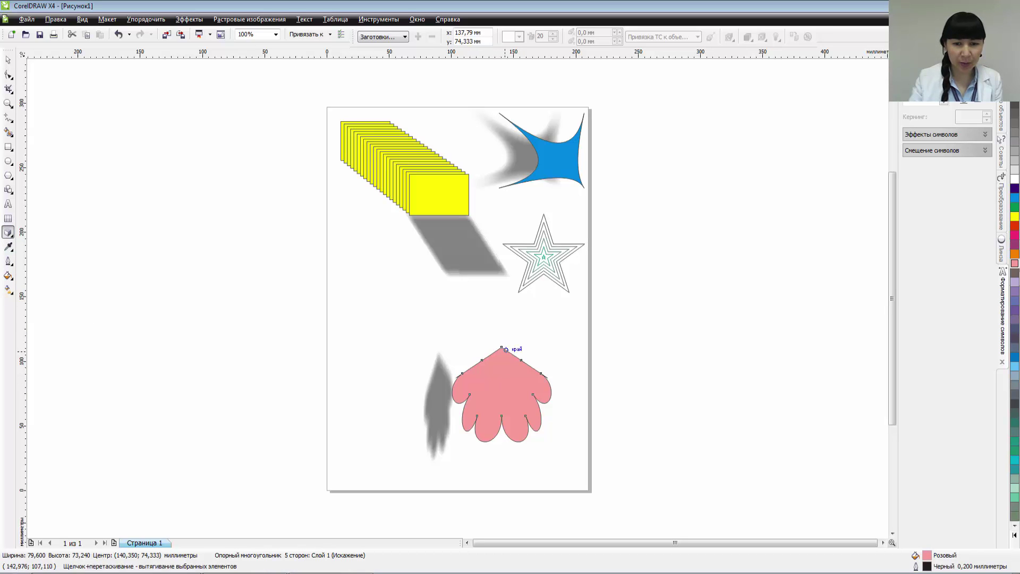
drag(502, 350, 381, 279)
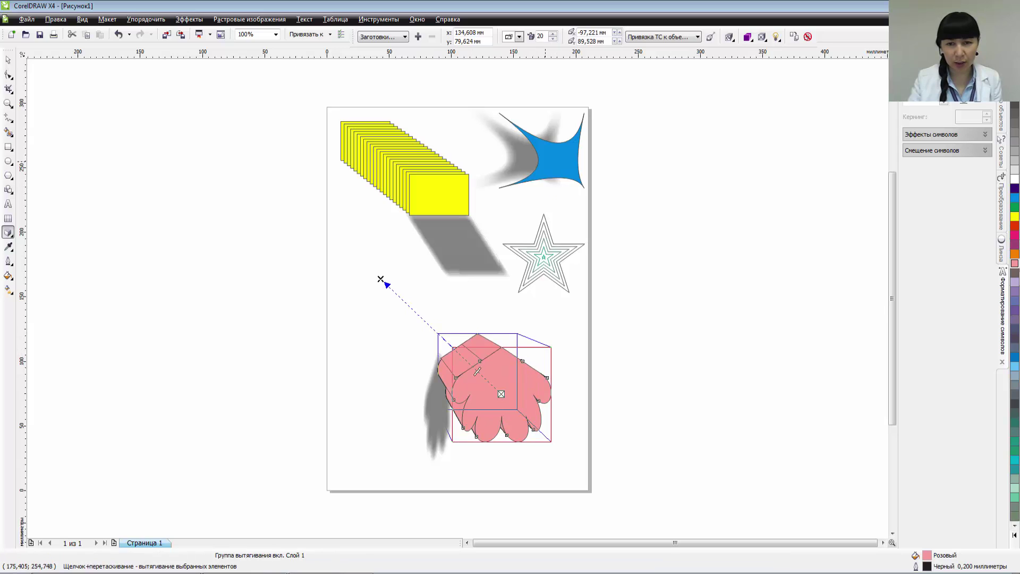
- Extrude the blue distorted shape to the right and tilt its vanishing point slightly upward
click(541, 150)
drag(589, 153, 644, 151)
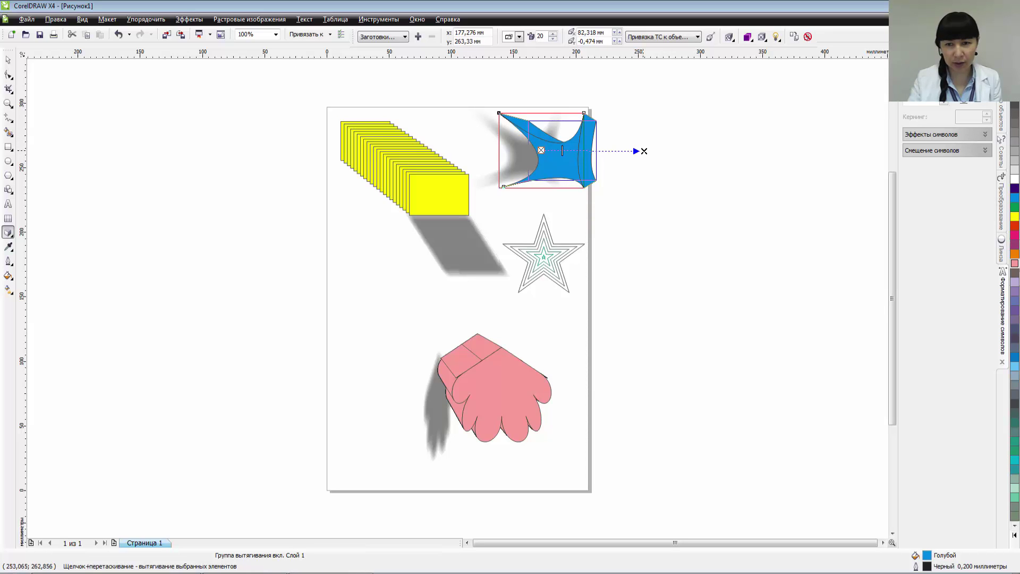
drag(644, 152, 670, 132)
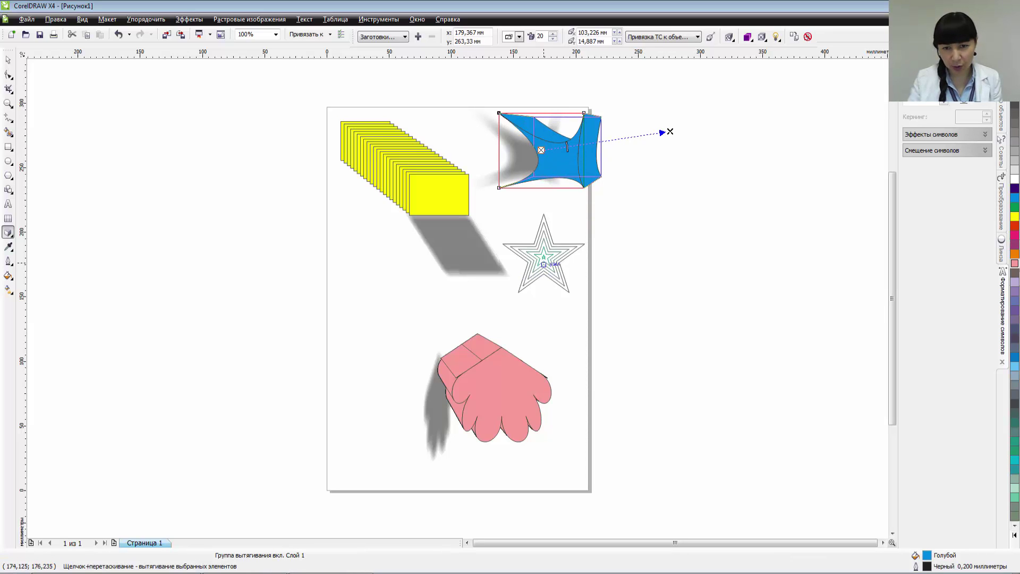
- Extrude the front yellow rectangle of the blend toward the lower left, with the vanishing point beyond the page's left edge
click(531, 276)
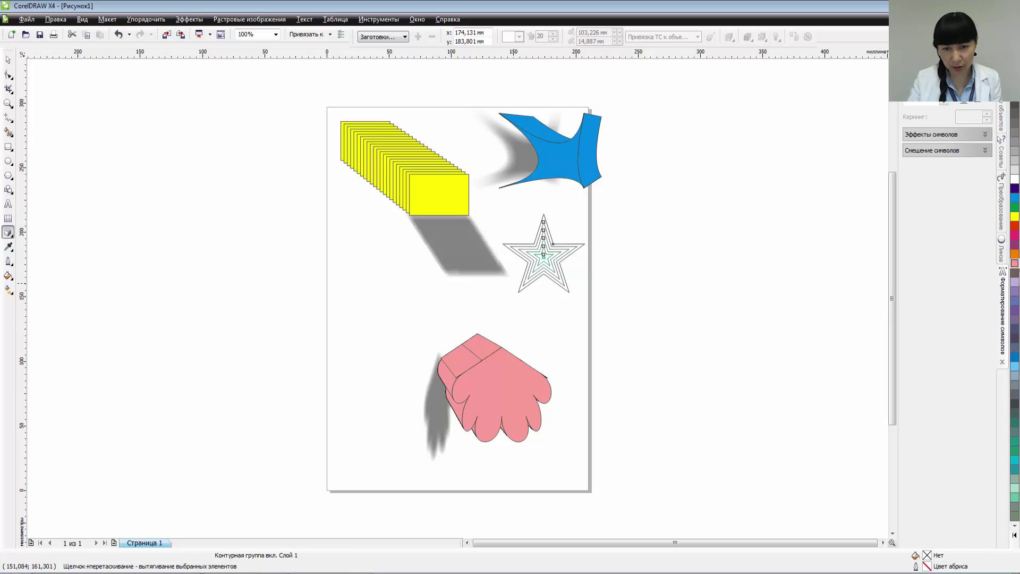
click(454, 199)
mouse_move(425, 262)
mouse_down()
mouse_move(360, 298)
mouse_move(261, 324)
mouse_up()
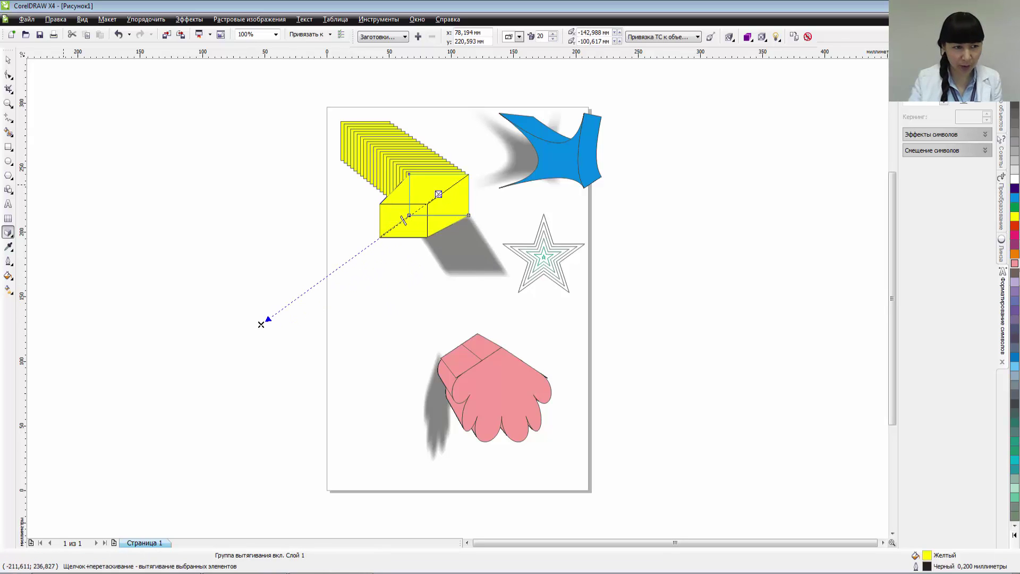
click(8, 246)
click(8, 232)
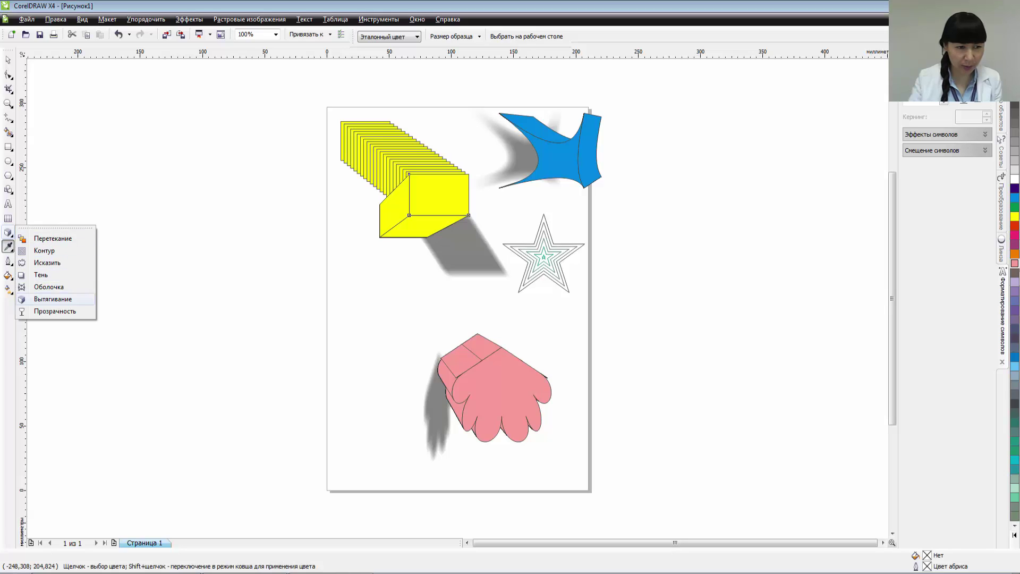
click(55, 311)
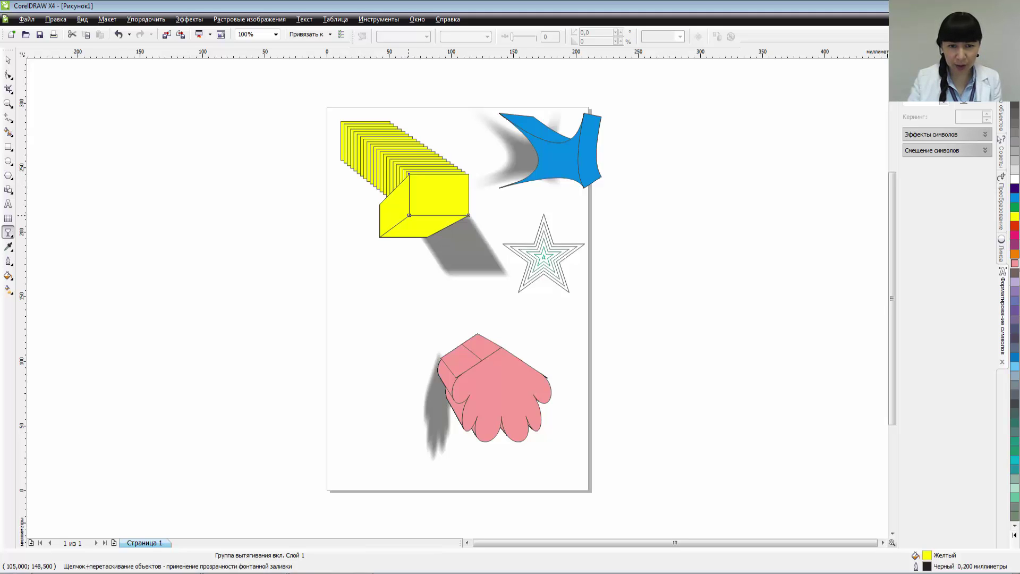
key(space)
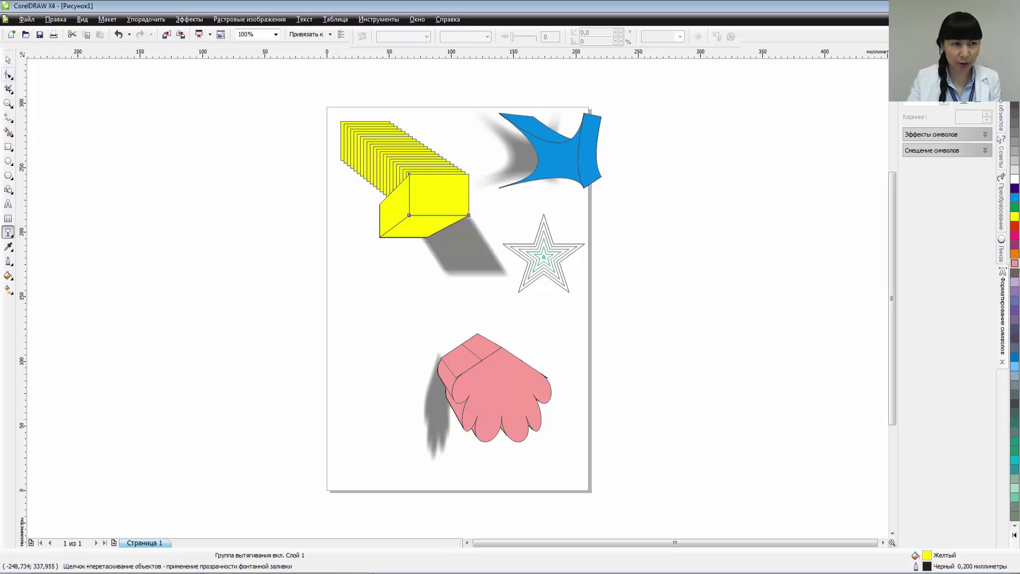
click(432, 192)
click(432, 192)
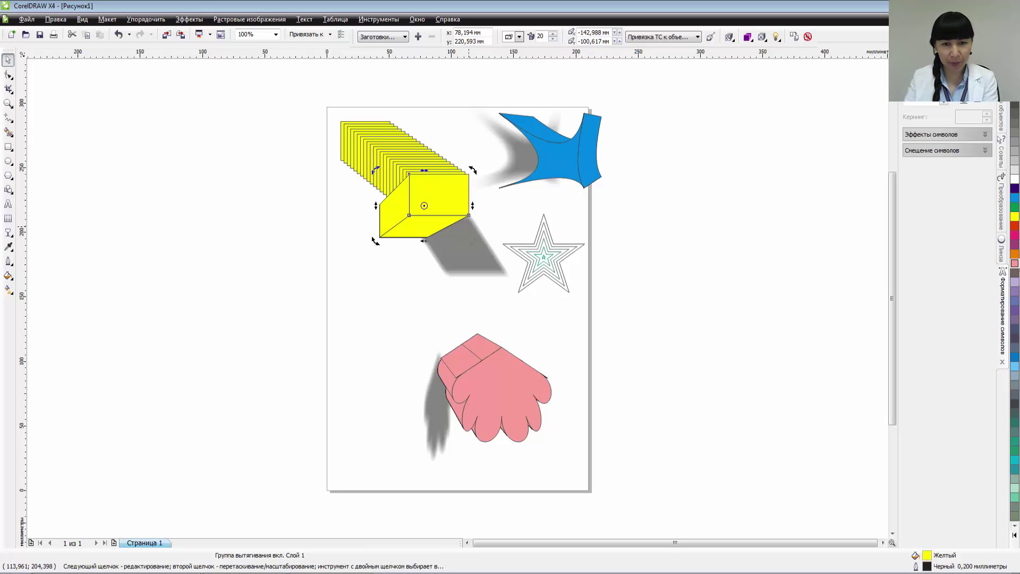
- Delete the contoured star, the blue and pink extrusions and the yellow blend to empty the page
click(463, 227)
click(540, 257)
key(Delete)
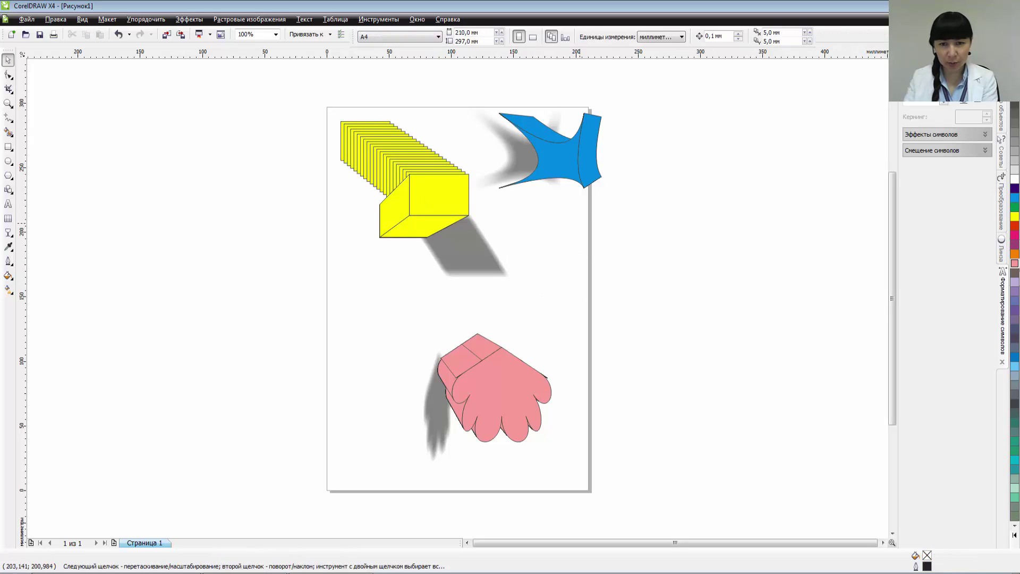
click(569, 167)
key(Delete)
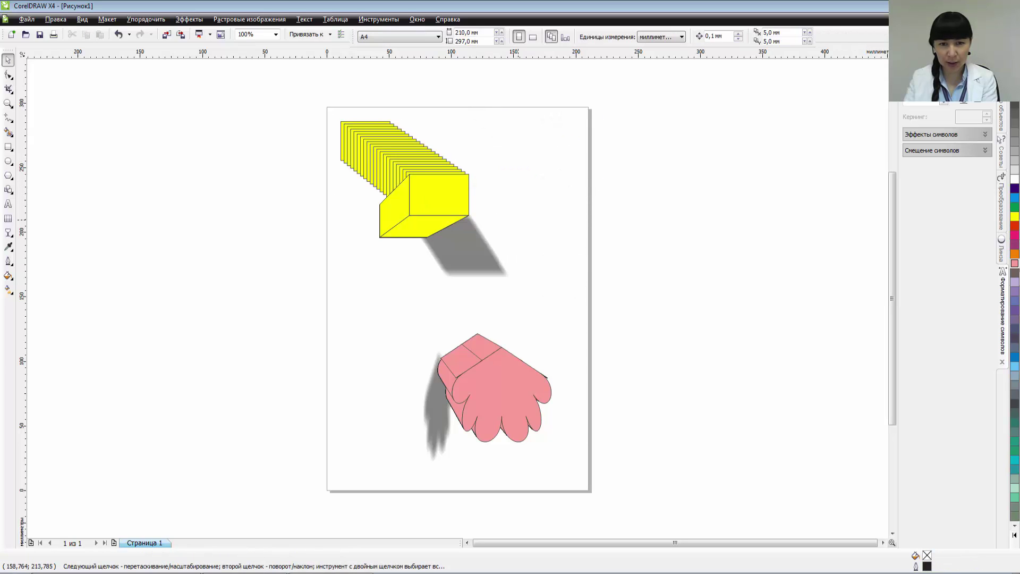
click(501, 371)
key(Delete)
click(471, 271)
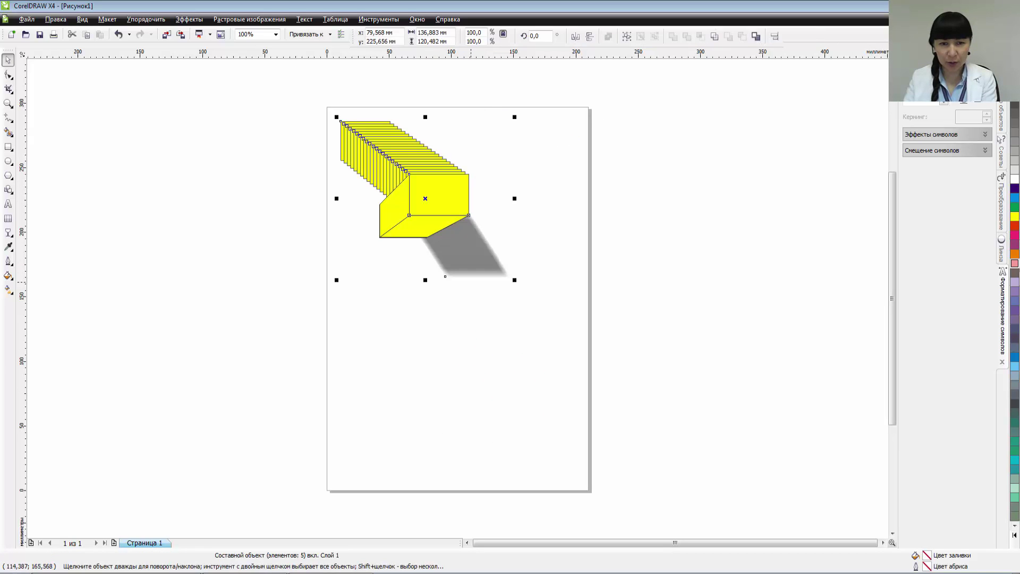
key(Delete)
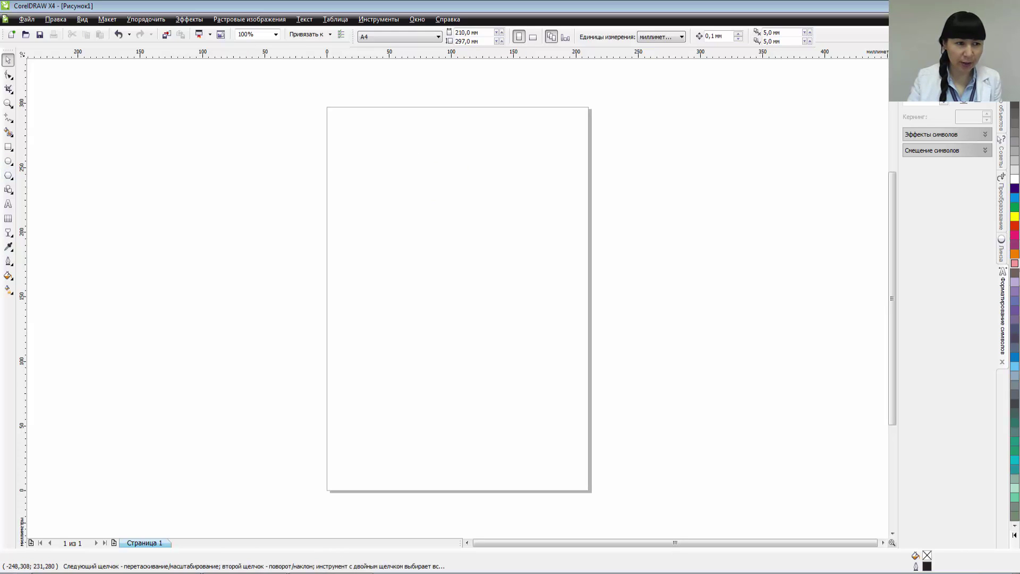
- Add the artistic text "Мектеп" in Arial 24 pt near the page's upper left corner
click(8, 203)
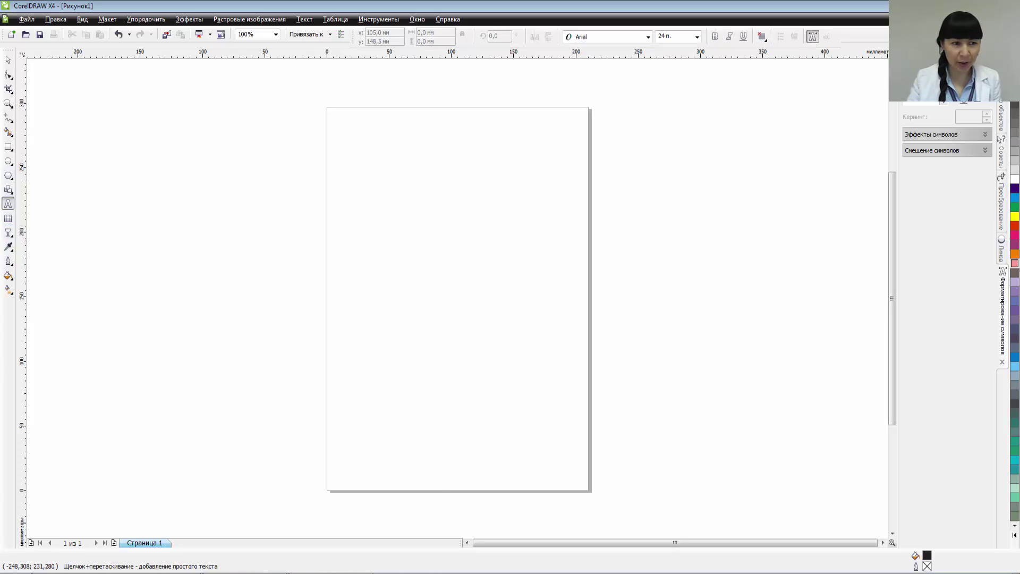
click(355, 133)
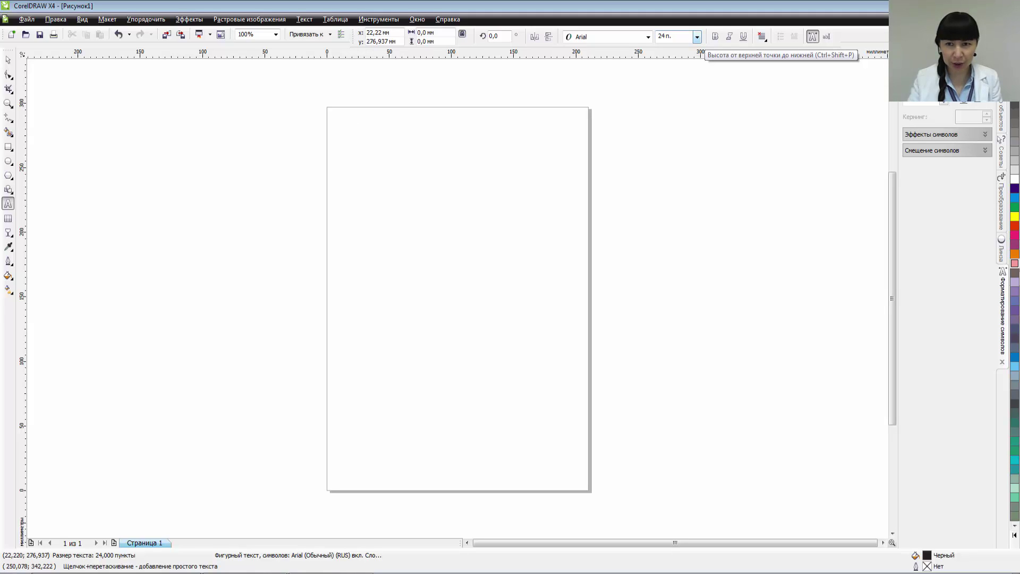
click(697, 36)
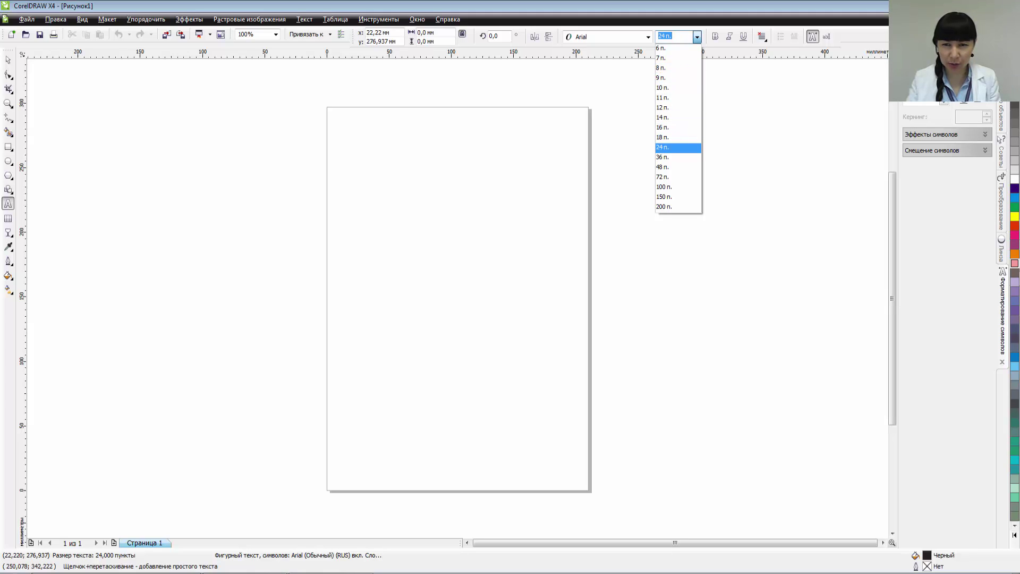
click(355, 128)
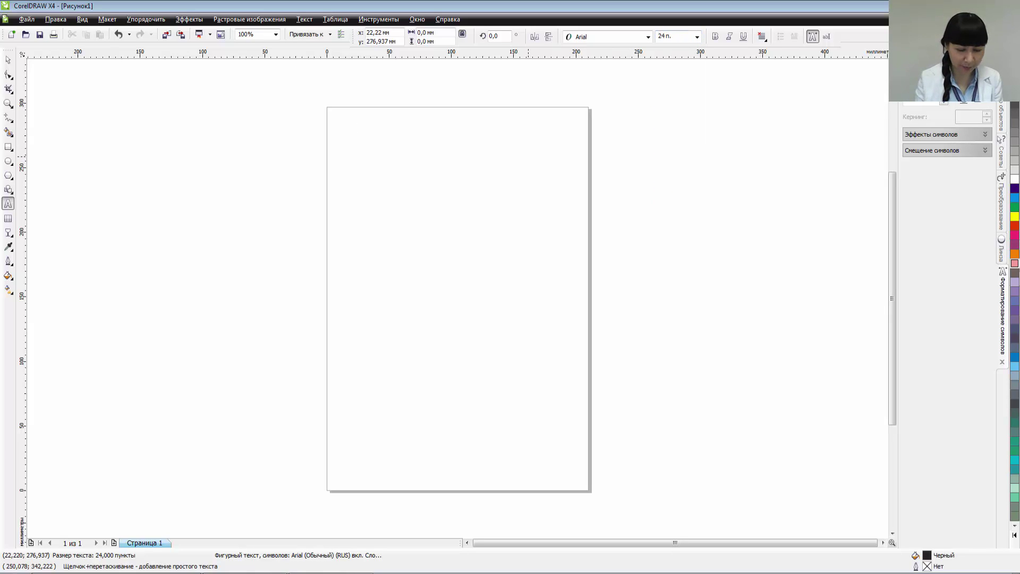
text(М)
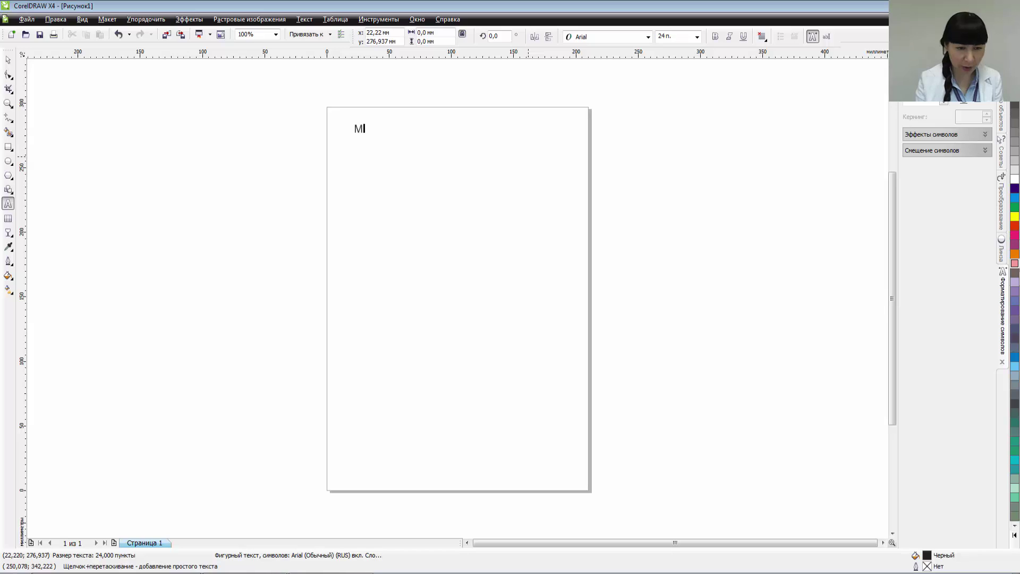
text(ектеп)
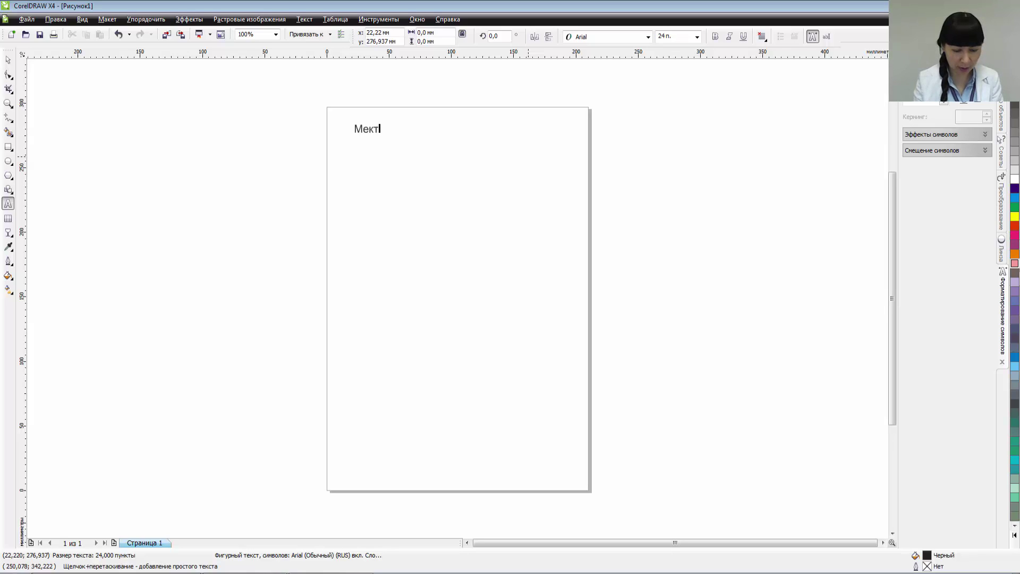
- Scale the word "Мектеп" up freehand to about 130 pt across the upper part of the page
click(371, 130)
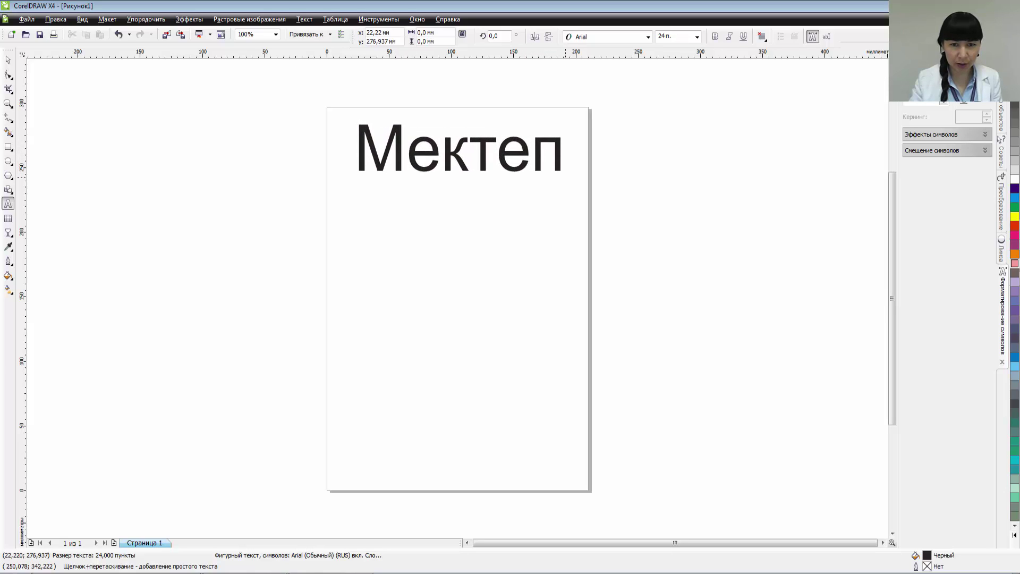
click(566, 146)
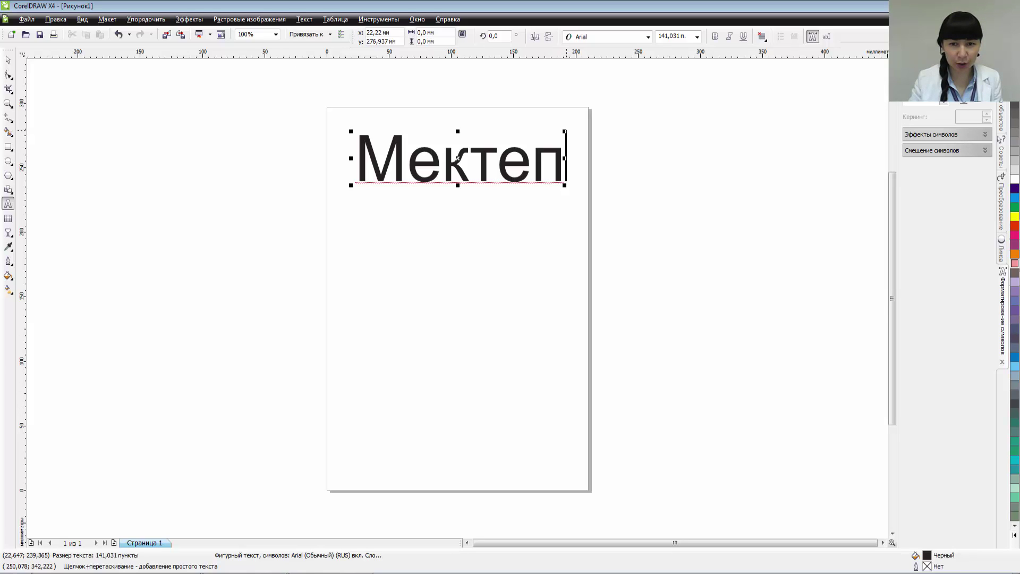
key(ctrl+z)
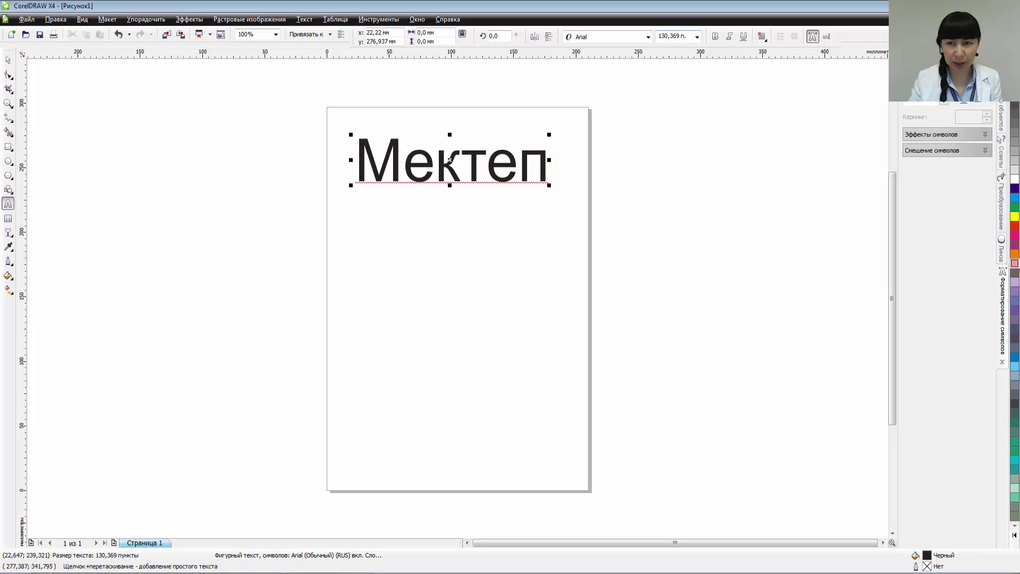
- Set the font size of the whole word "Мектеп" to 72 pt
click(697, 36)
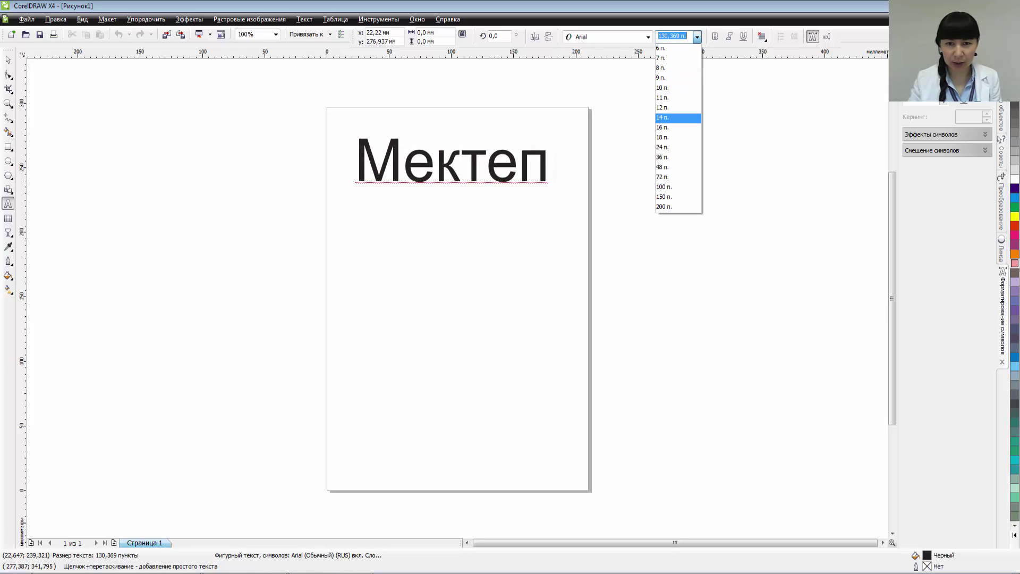
key(Escape)
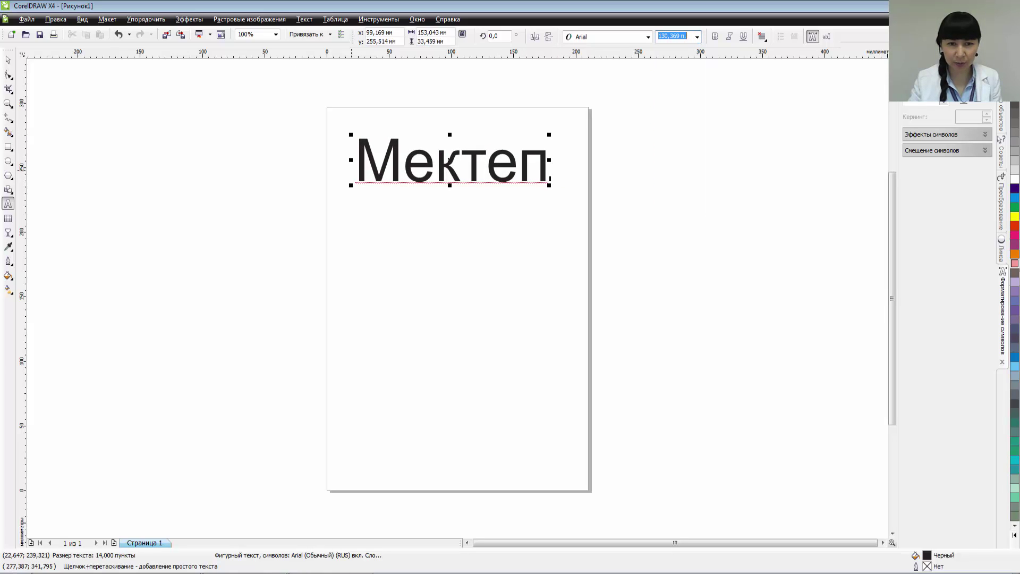
key(ctrl+a)
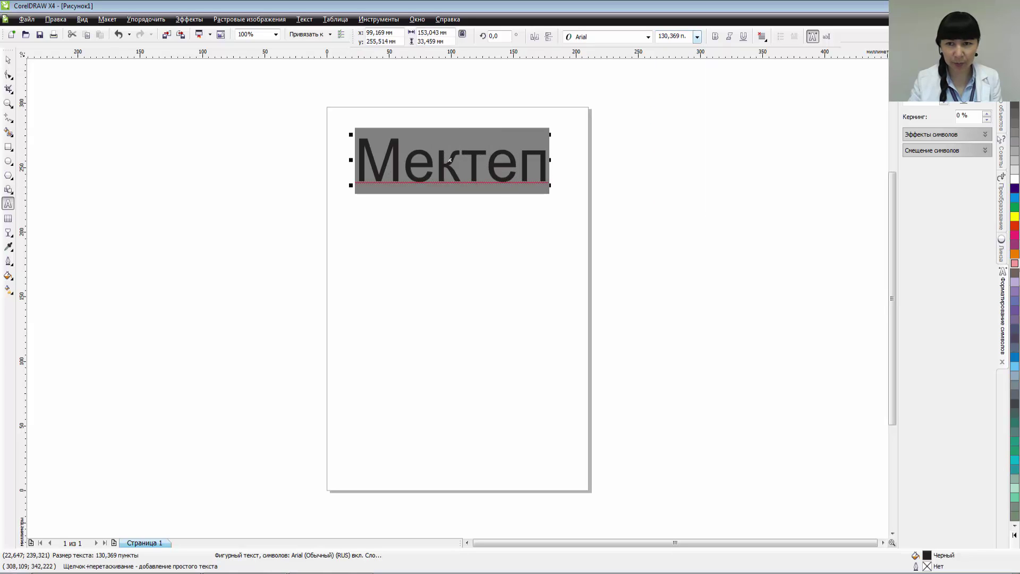
click(696, 36)
key(Down)
key(Down)
key(Down)
key(Down)
key(Down)
key(Down)
key(Down)
key(Down)
key(Down)
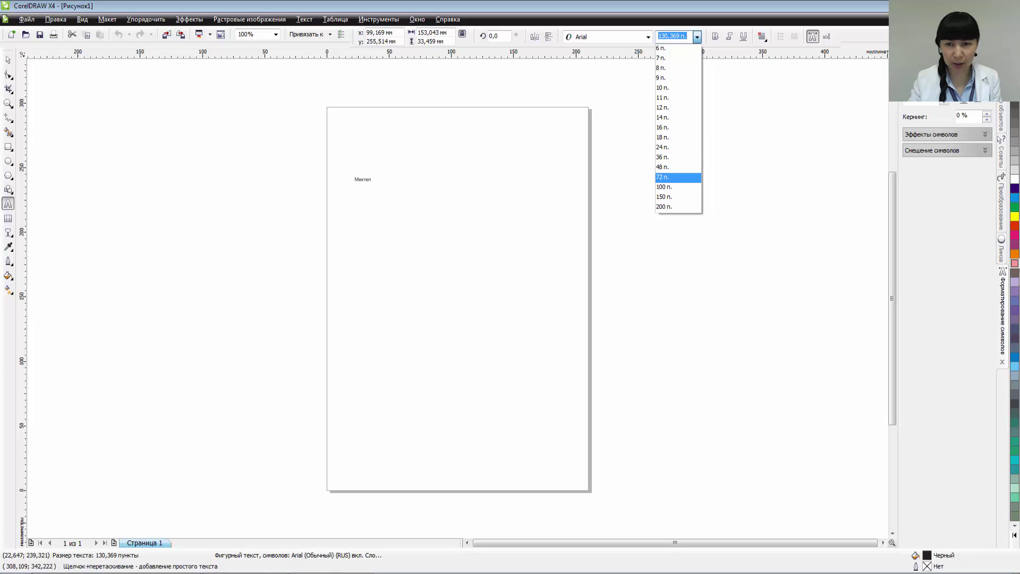
key(Return)
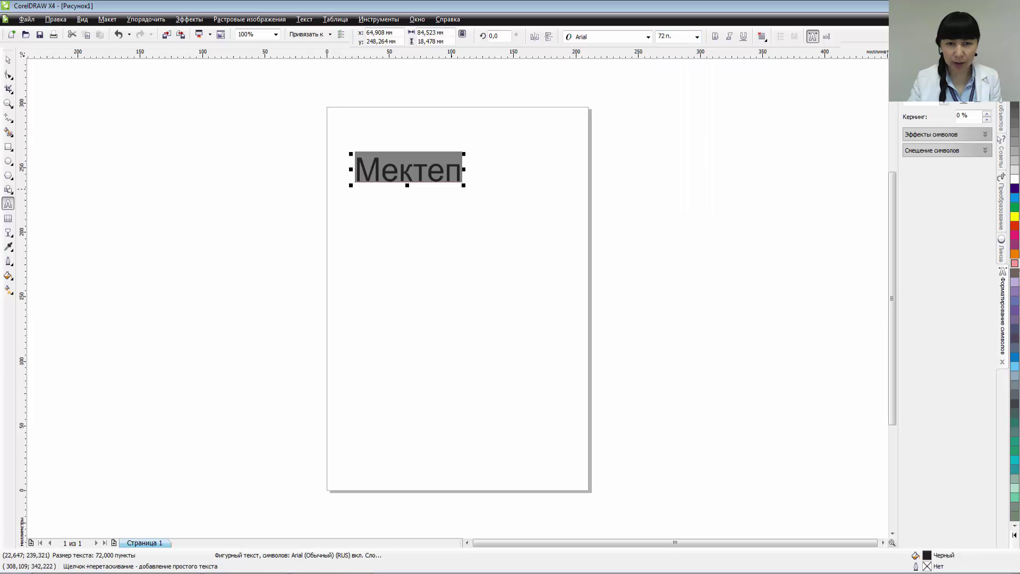
- Enlarge the word "Мектеп" freehand by its lower right corner to span most of the page width, and leave it deselected
drag(463, 185, 554, 206)
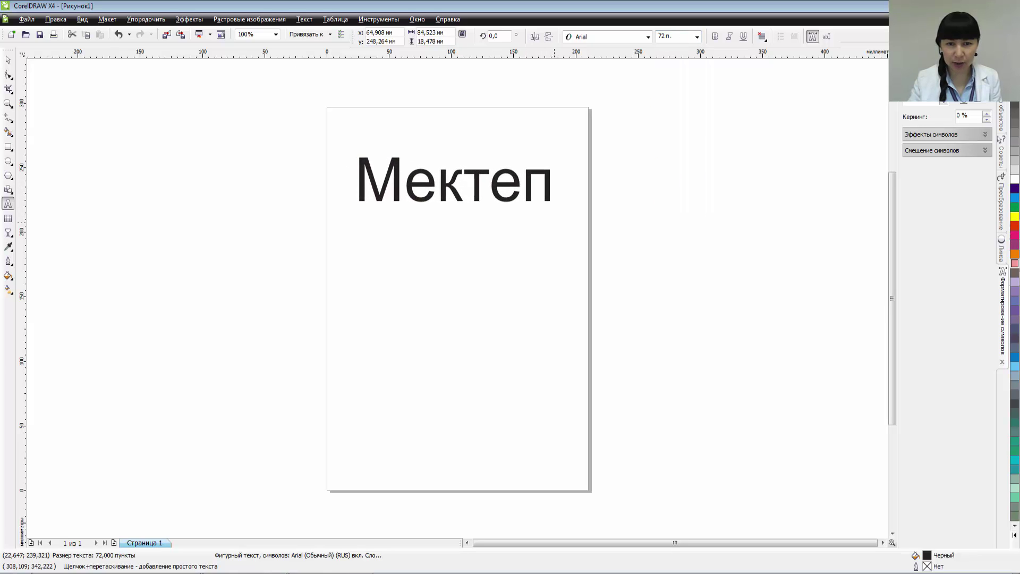
click(763, 153)
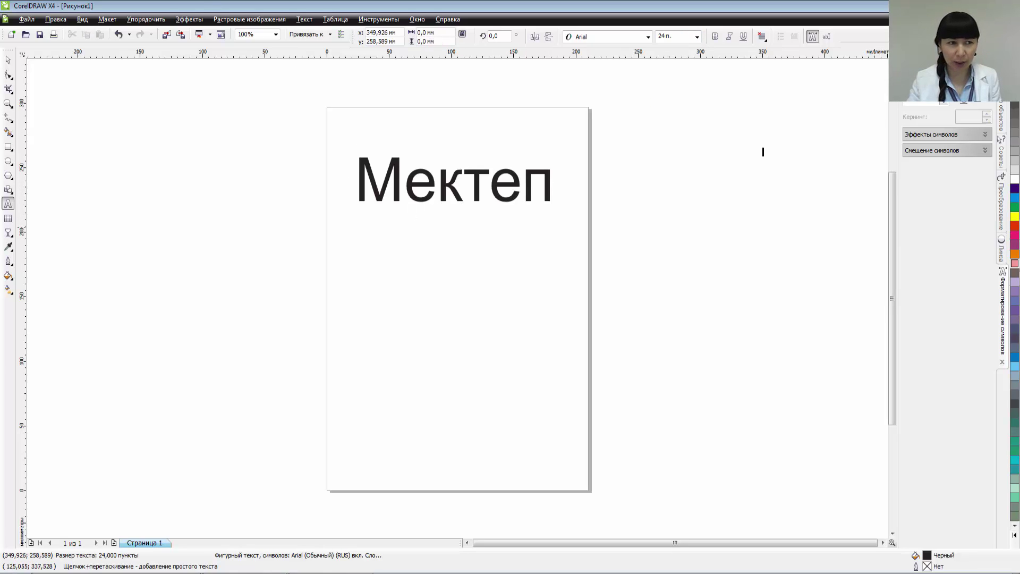
key(ctrl+space)
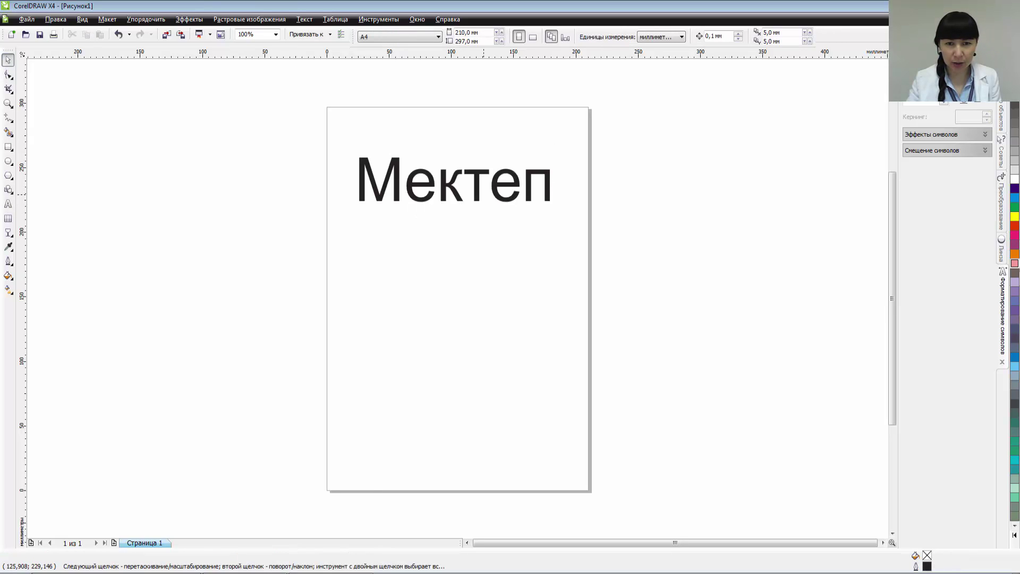
- Rotate the word "Мектеп" clockwise to an angle of about 345° and fill it with magenta (Пурпурный)
click(451, 180)
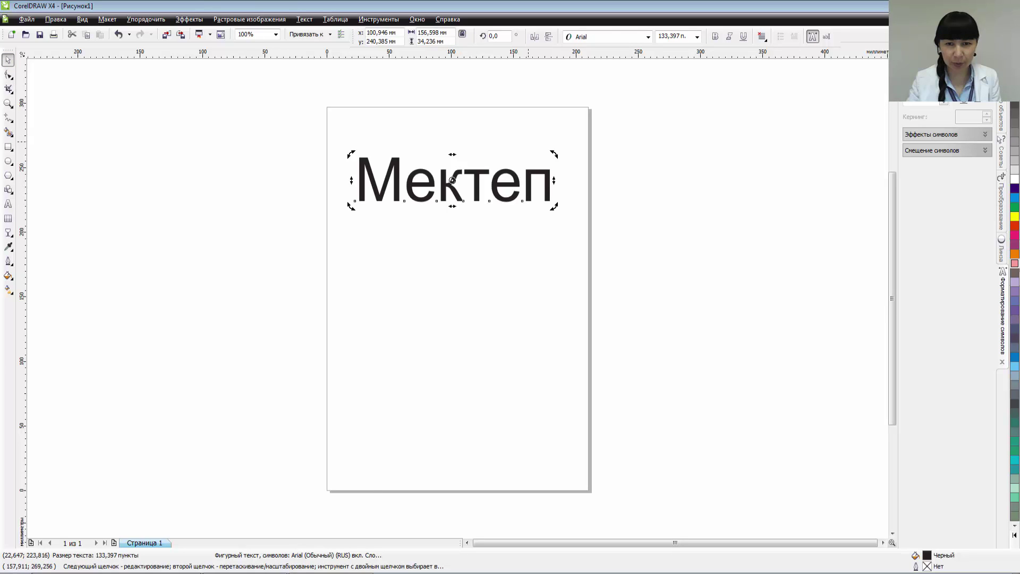
drag(556, 153, 570, 181)
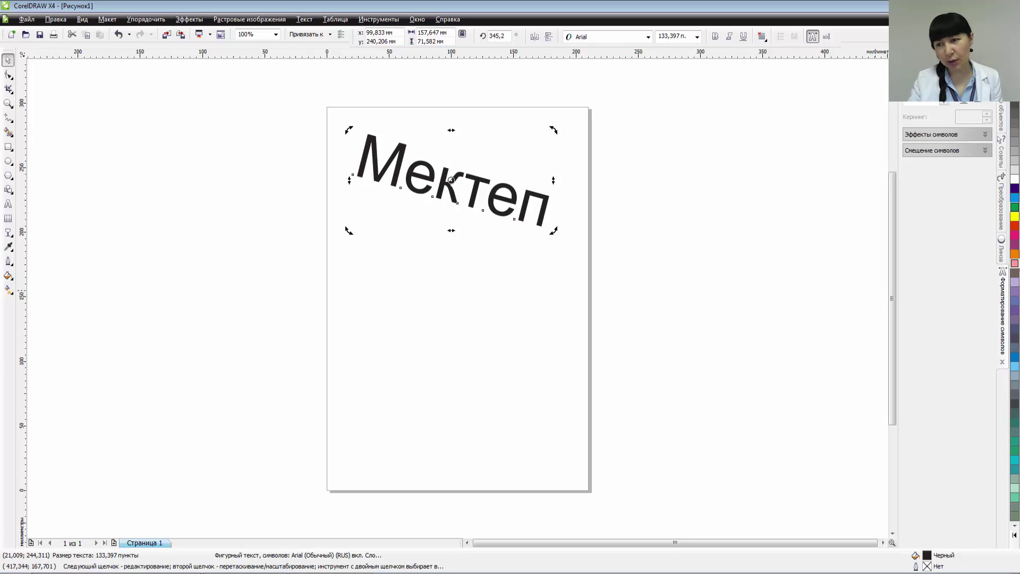
click(1015, 198)
click(1014, 189)
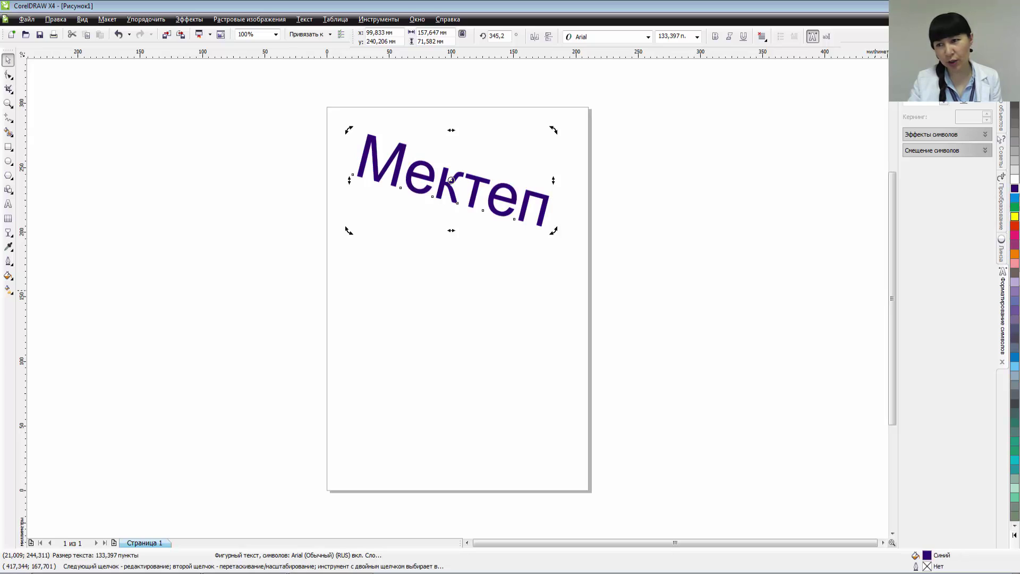
click(1015, 216)
click(1015, 226)
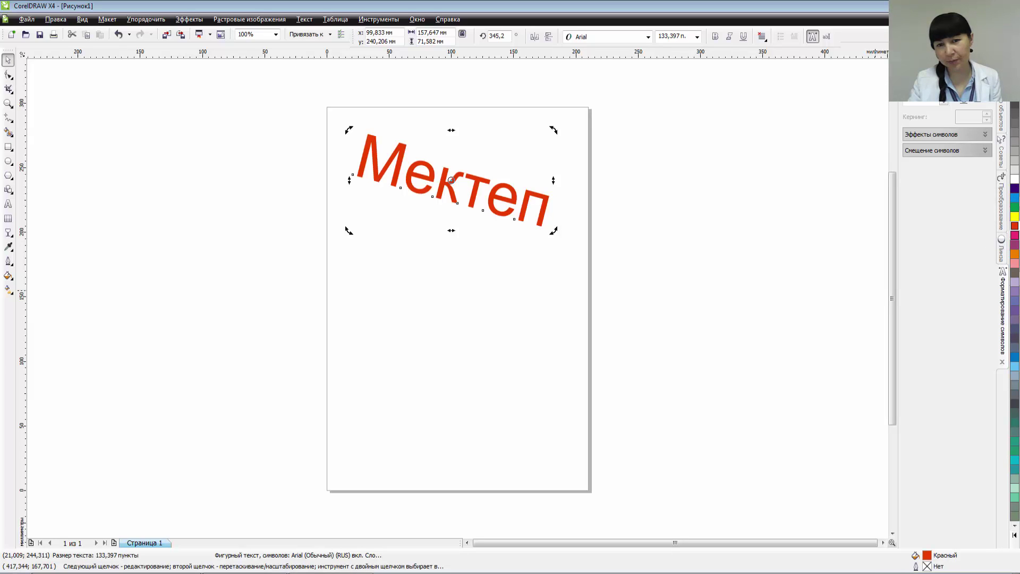
click(1014, 235)
key(Escape)
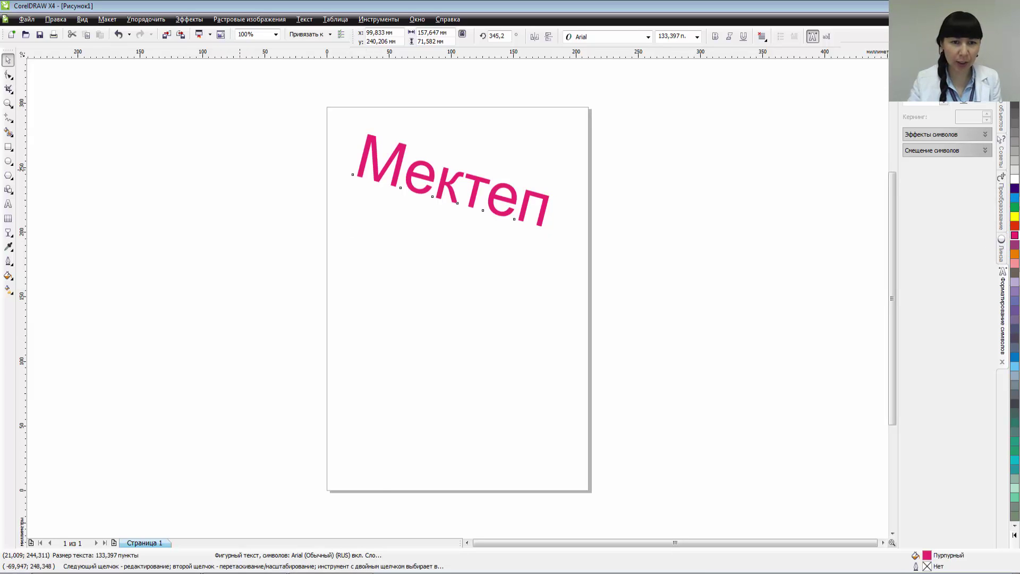
- Draw an ellipse about 119 × 113 mm below the word and run a row of 1s in Arial 24 pt around its outline
key(F7)
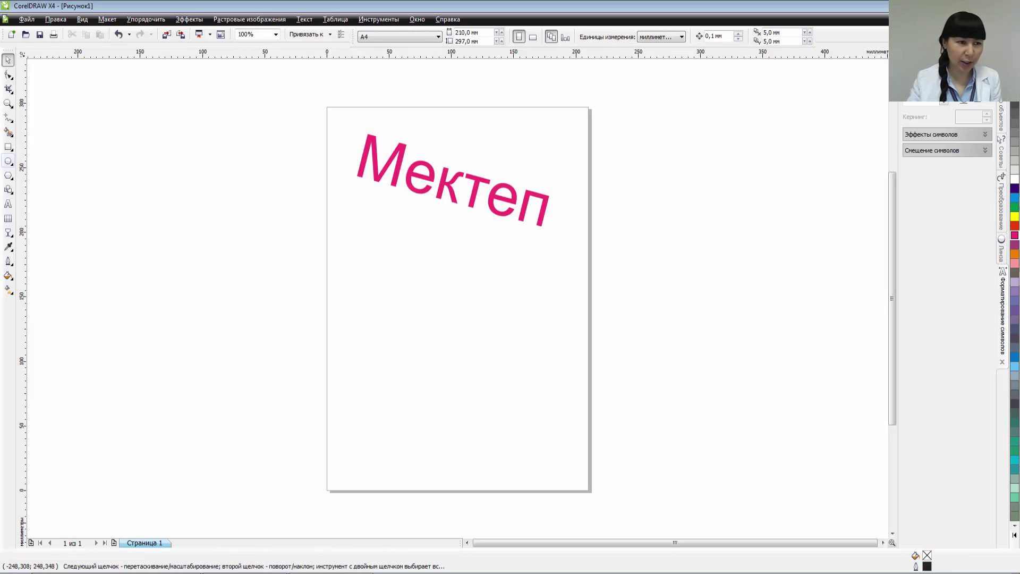
drag(376, 295, 532, 448)
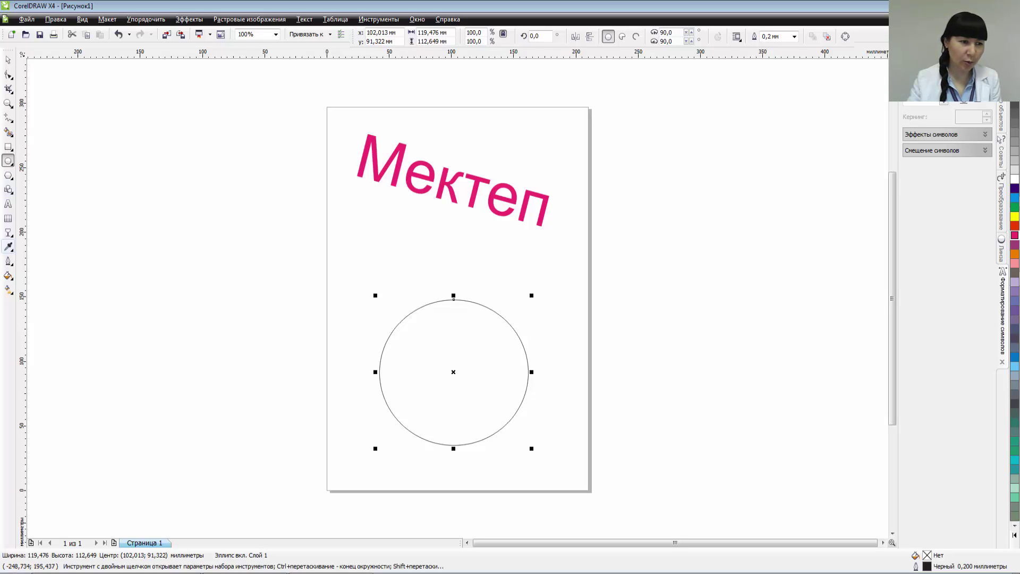
click(8, 204)
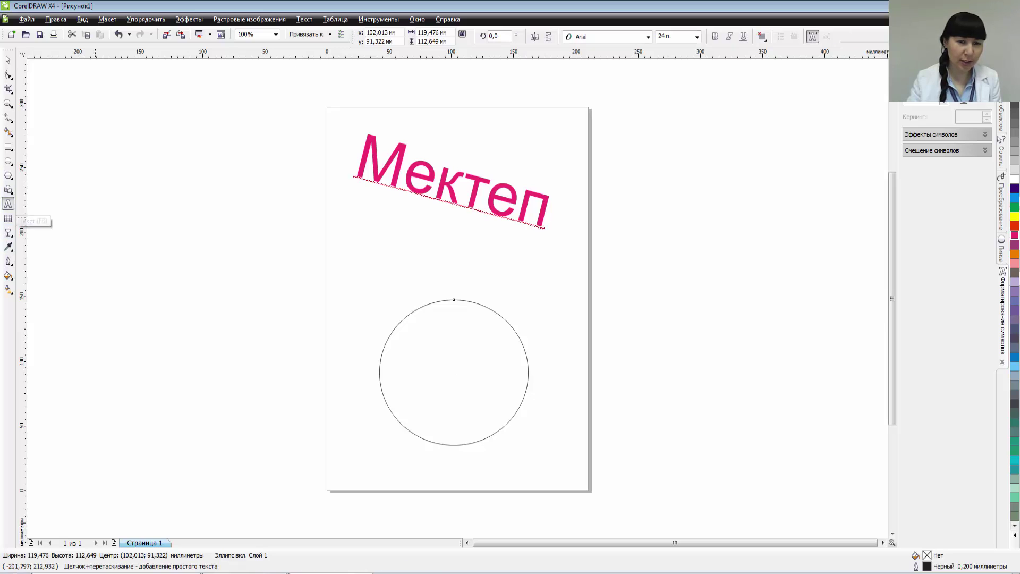
click(391, 329)
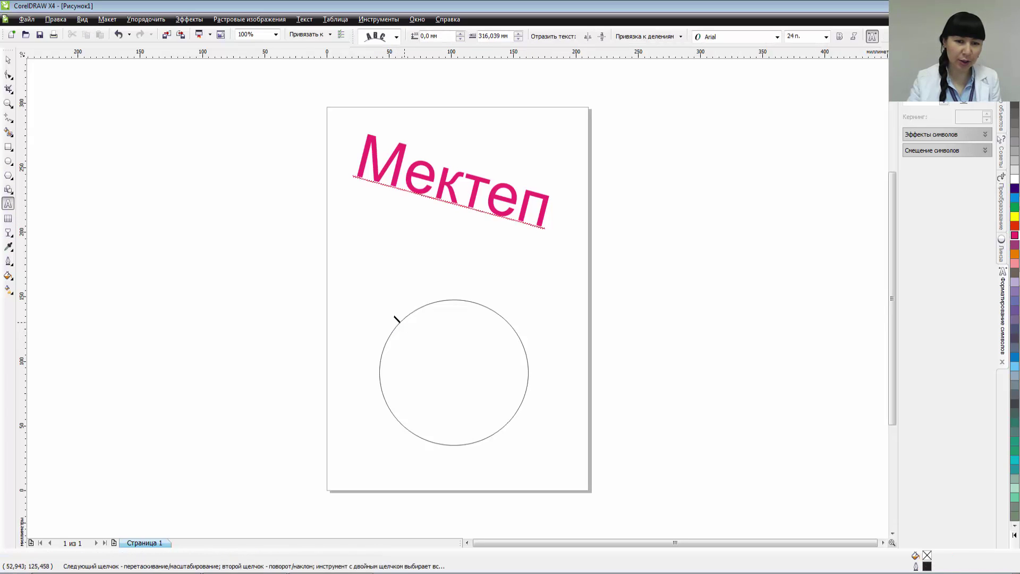
text(1111)
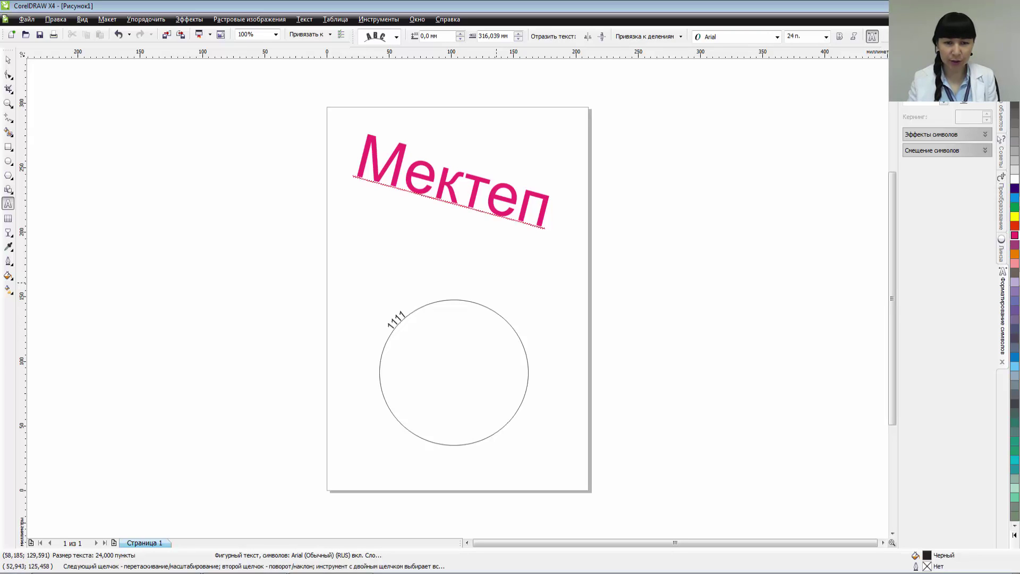
text(1111111111111111111111111111111111111111111111111111111111111111111111111111111111111111)
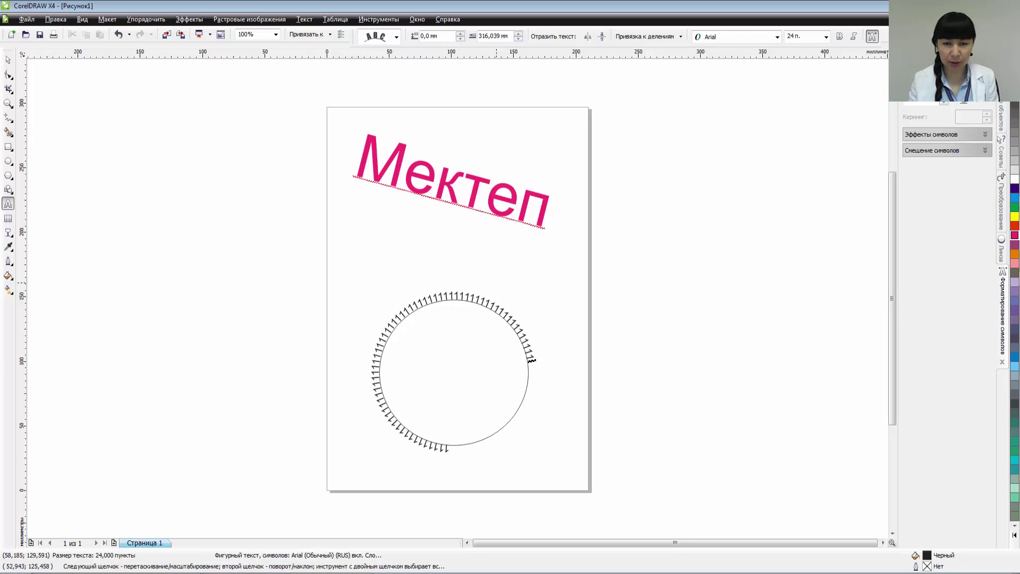
text(111111)
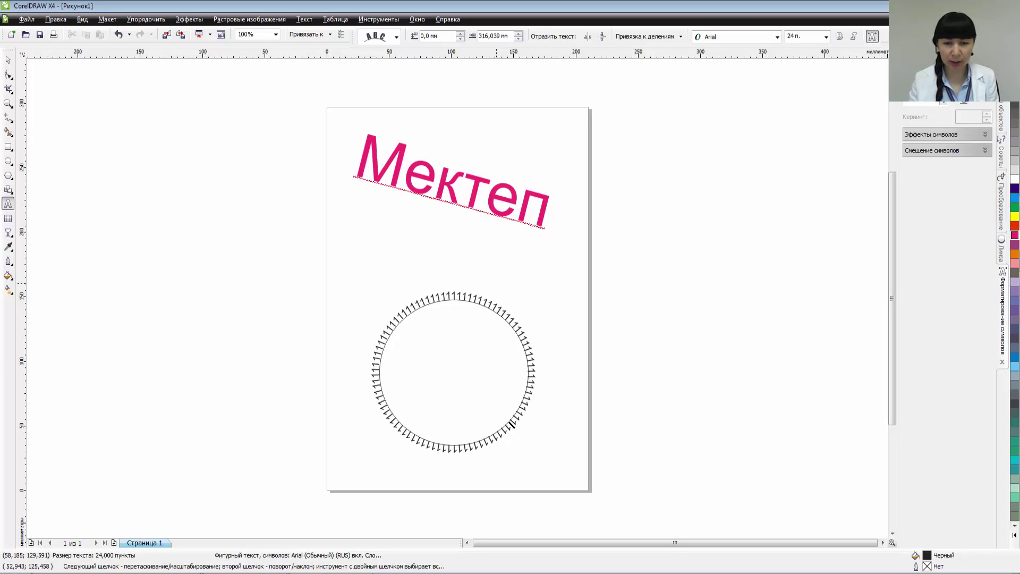
text(11)
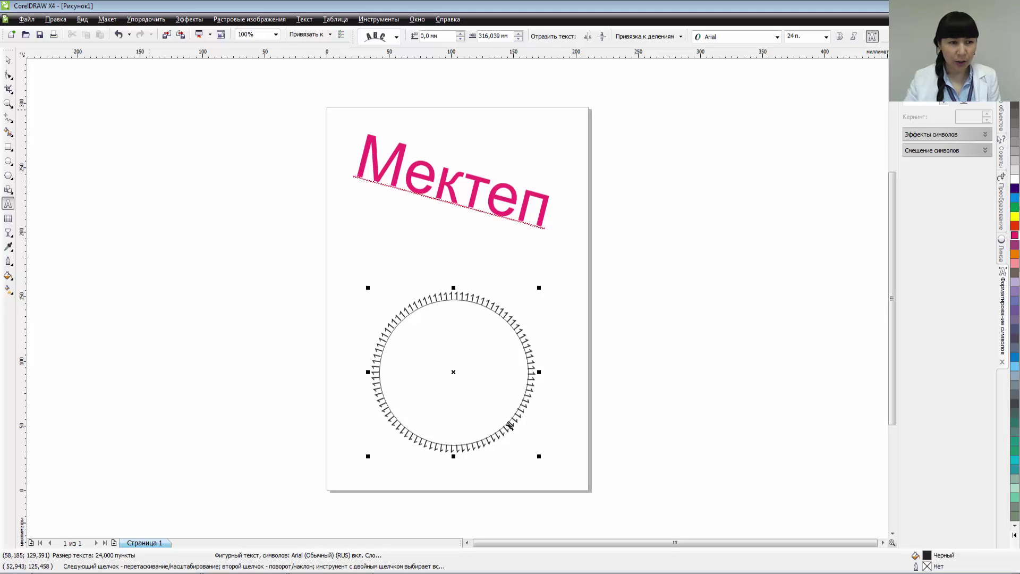
click(8, 60)
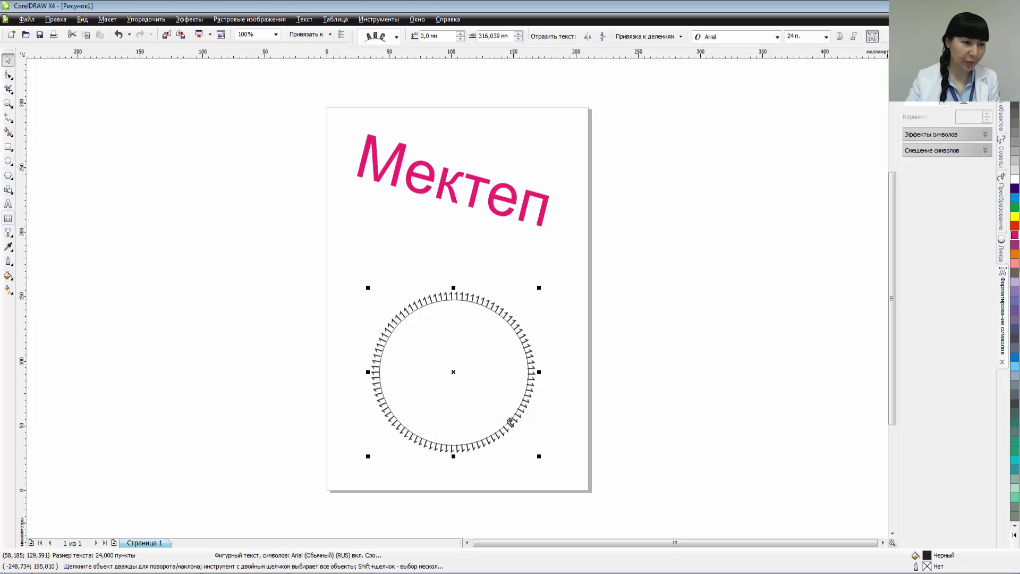
click(8, 75)
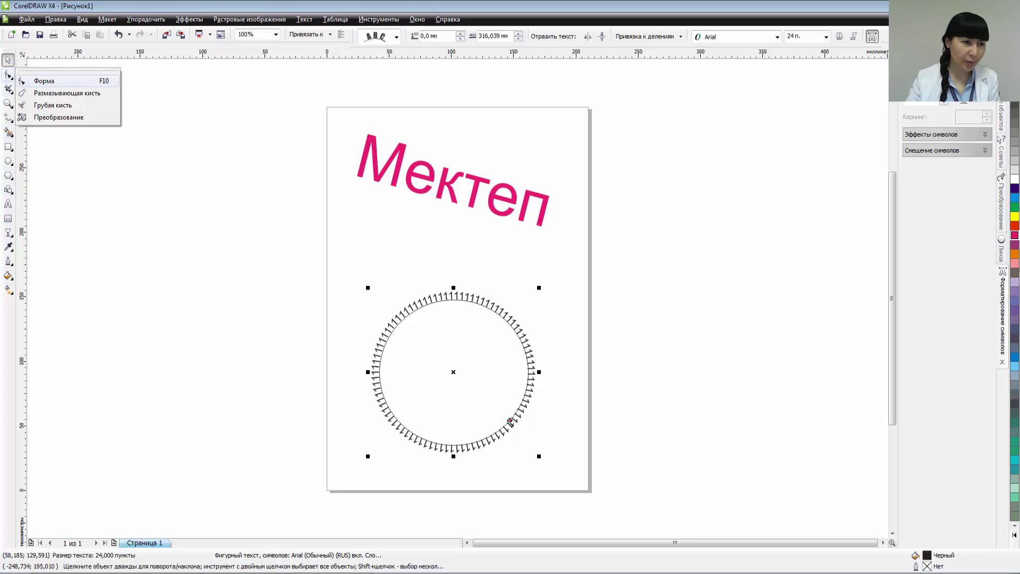
click(43, 81)
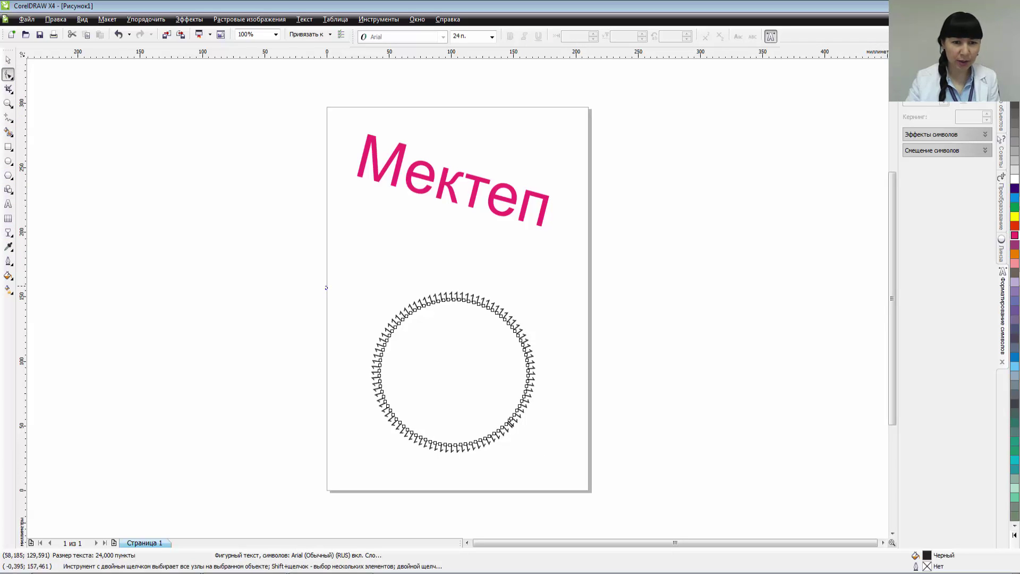
drag(325, 254, 429, 289)
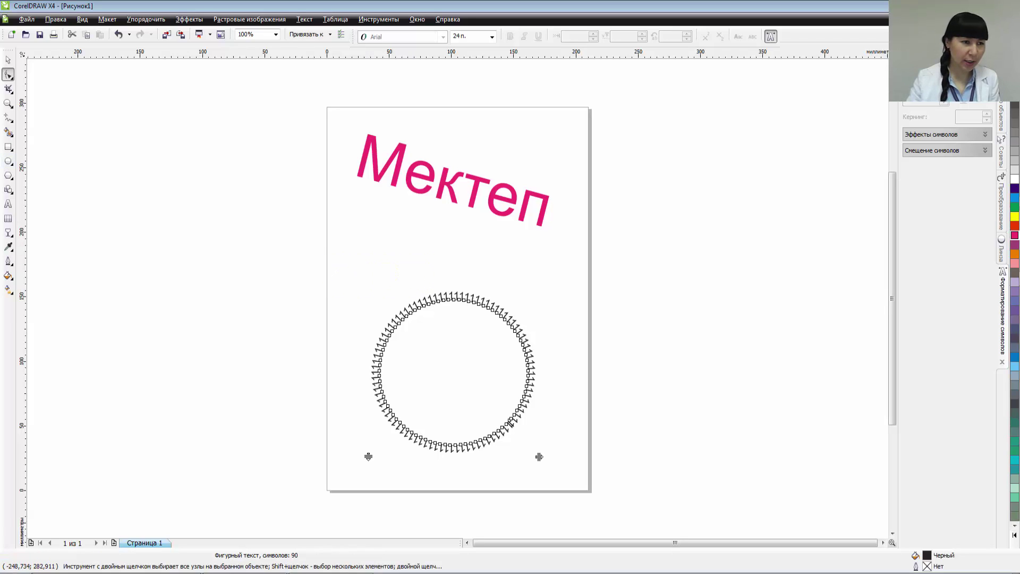
- Draw a wavy freehand curve about 190 mm wide and 52 mm high between the word and the ellipse
click(8, 117)
click(8, 117)
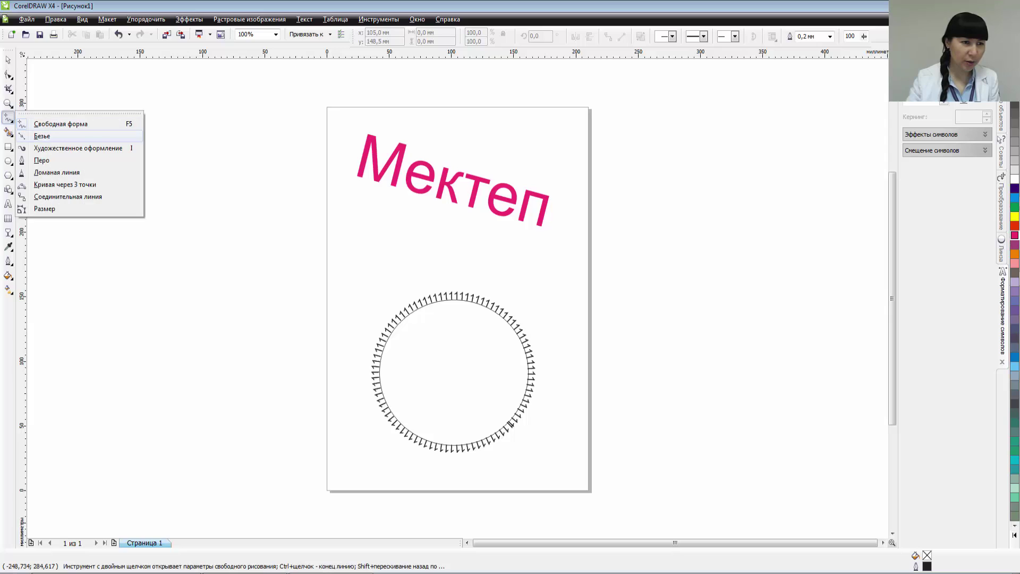
click(61, 124)
mouse_move(340, 295)
mouse_down()
mouse_move(367, 264)
mouse_move(420, 257)
mouse_move(440, 236)
mouse_move(534, 225)
mouse_move(578, 227)
mouse_up()
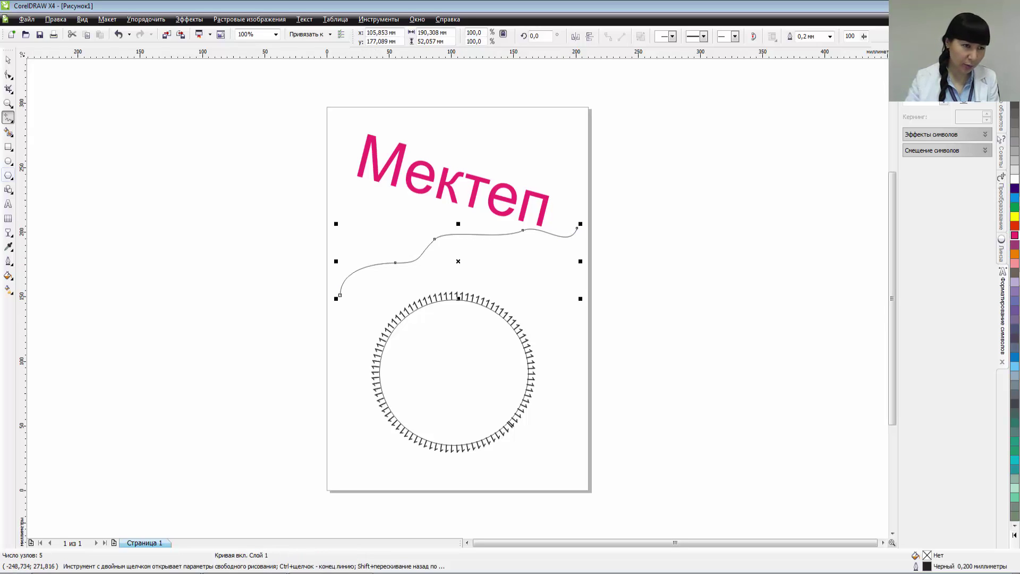
- Place a row of 5s in Arial 24 pt along the wavy curve, from near its left end to its right end
click(8, 203)
click(346, 278)
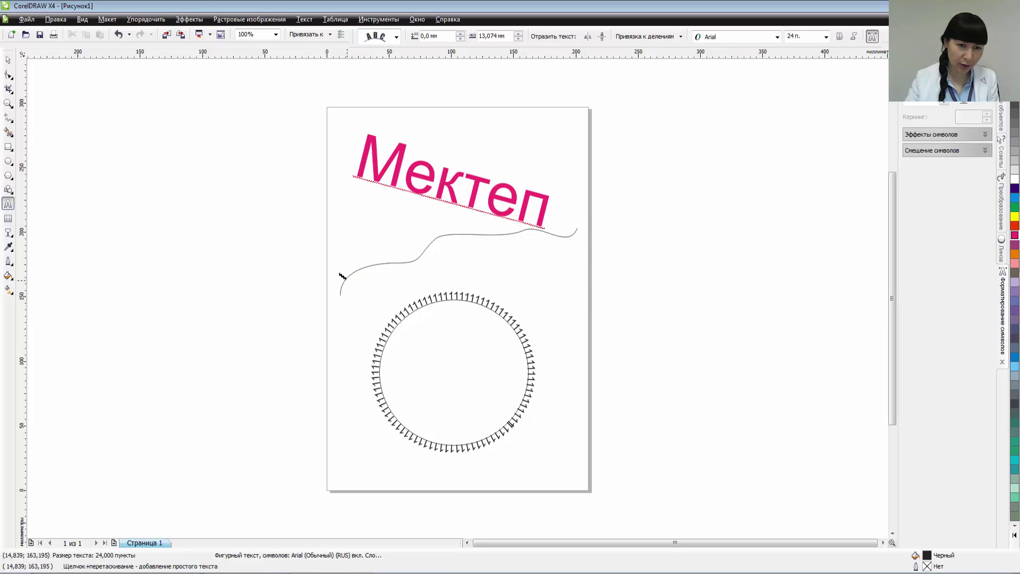
text(5555555)
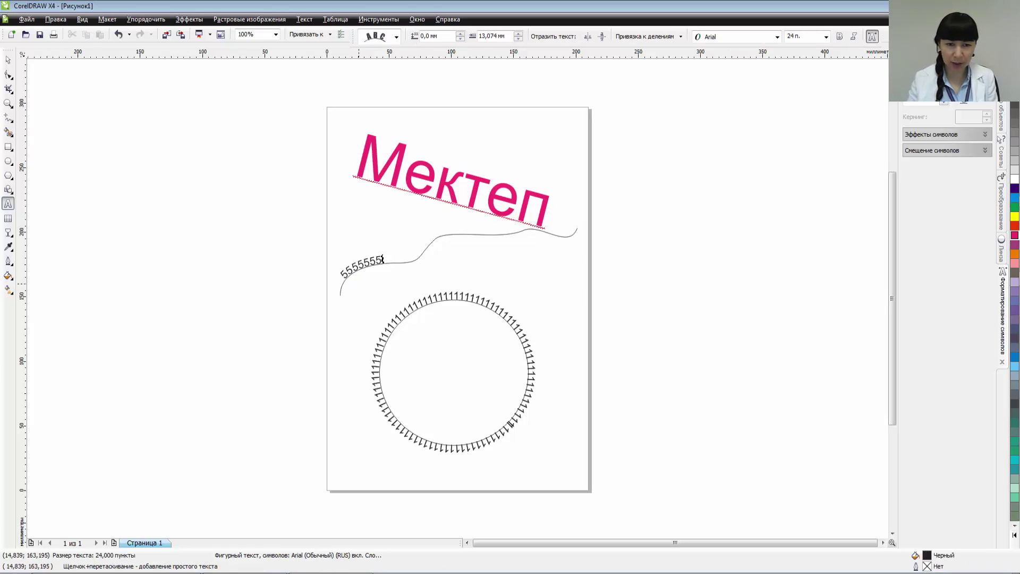
text(55555555555555555555555555555555555)
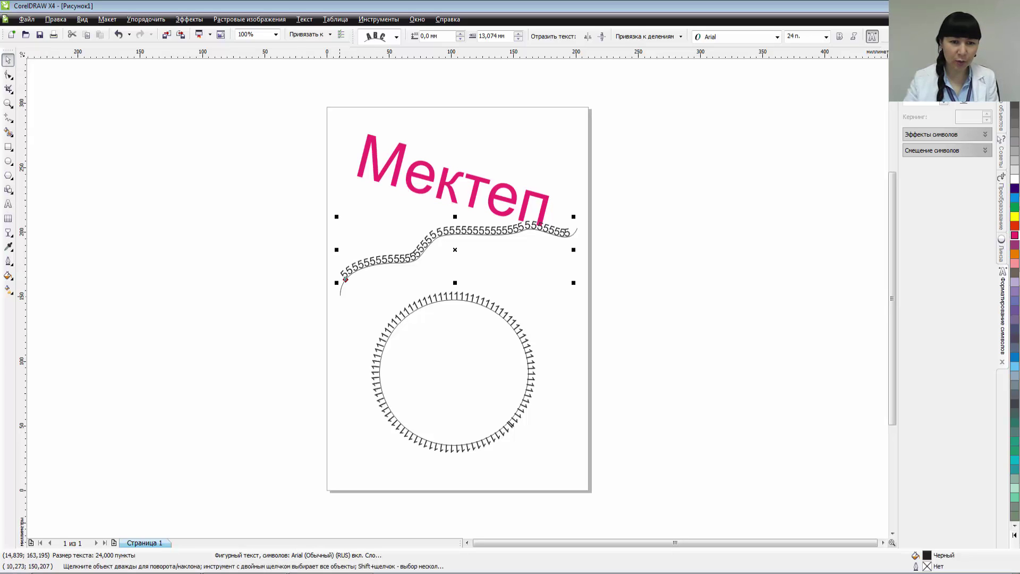
key(Escape)
- Remove the outline of the wavy curve under the row of 5s
click(340, 295)
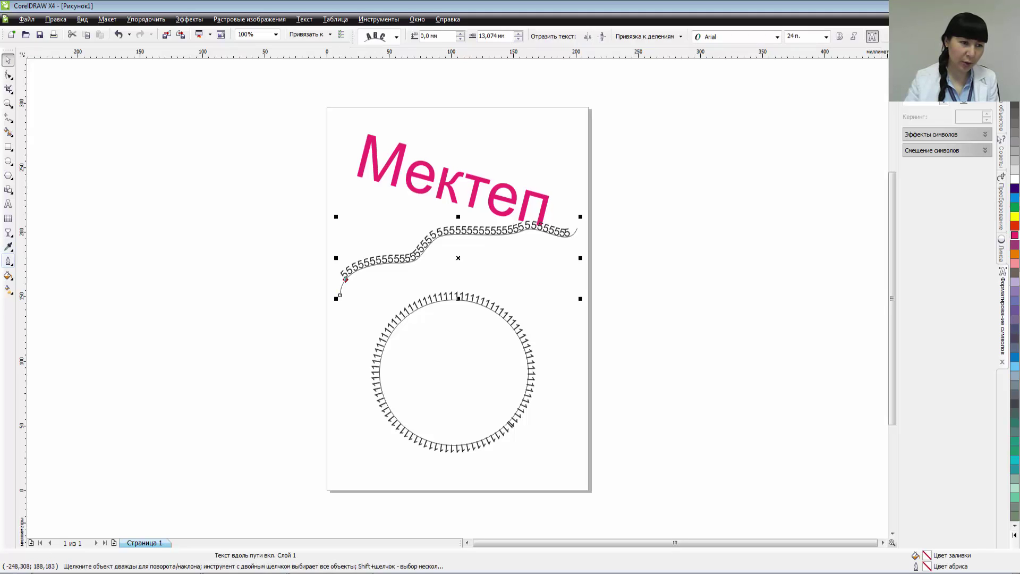
click(8, 261)
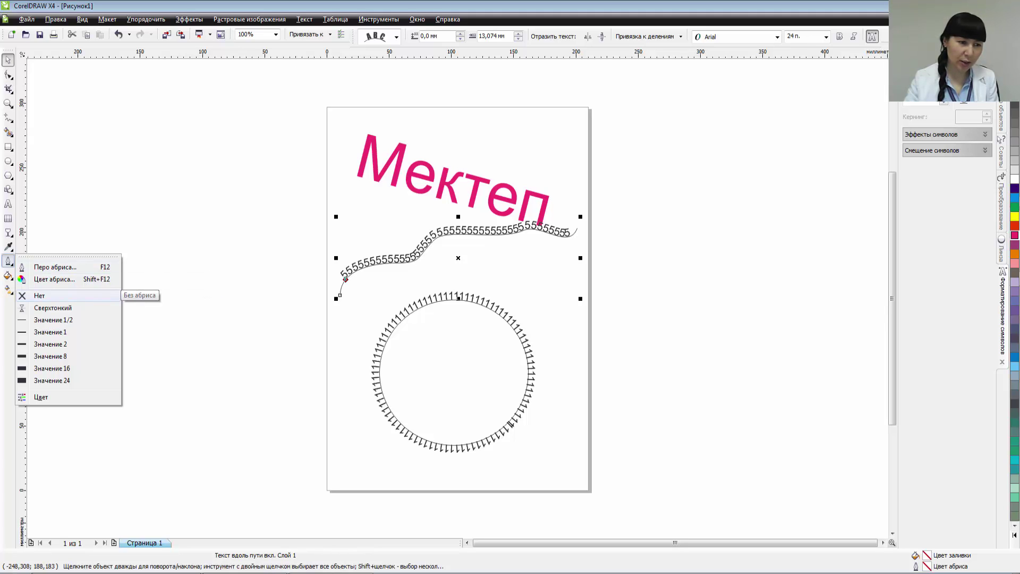
click(106, 296)
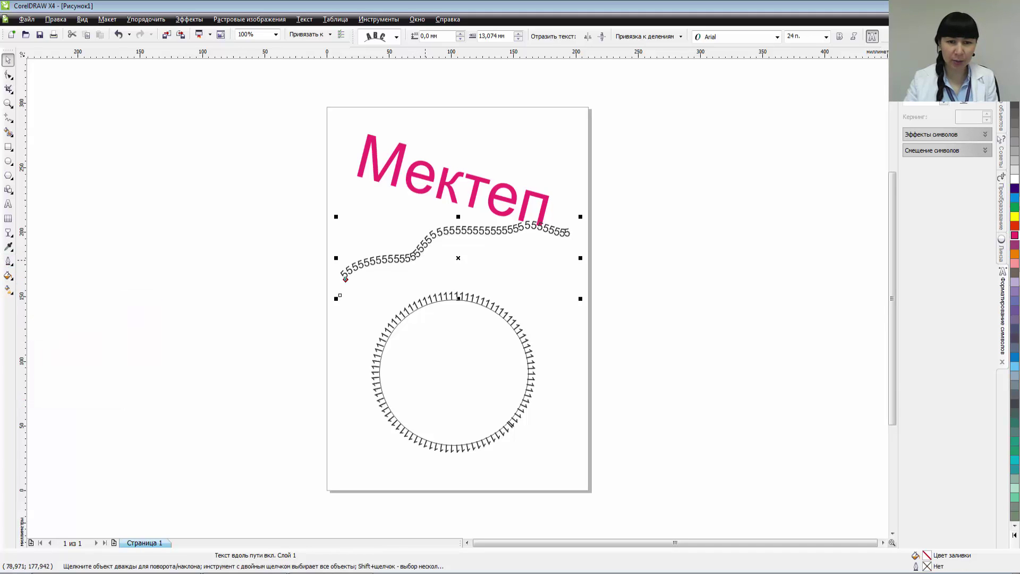
- Move the curve with its row of 5s down about 19 mm, clear of the word, and undo the further shift upward
drag(458, 261, 460, 285)
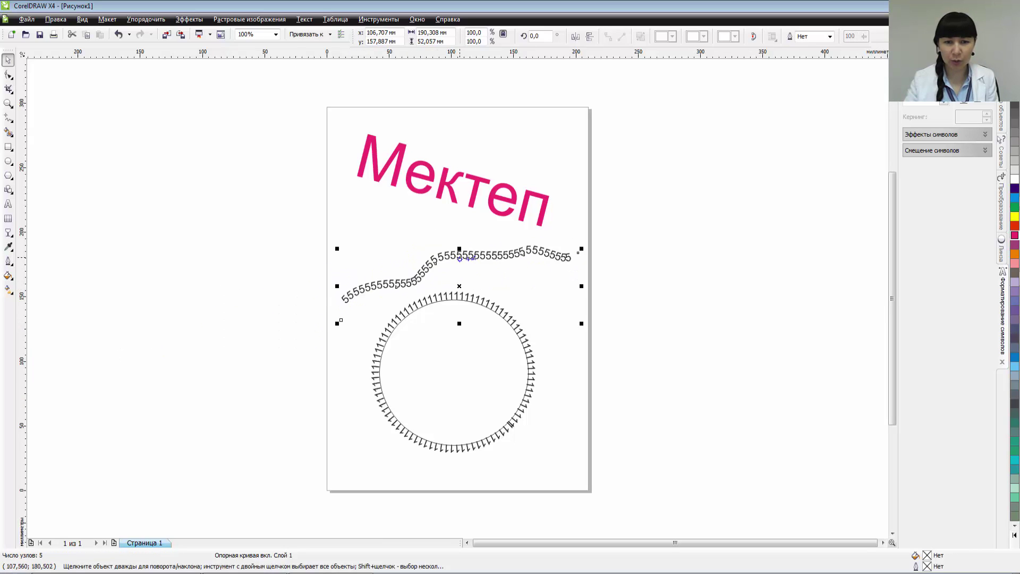
click(460, 286)
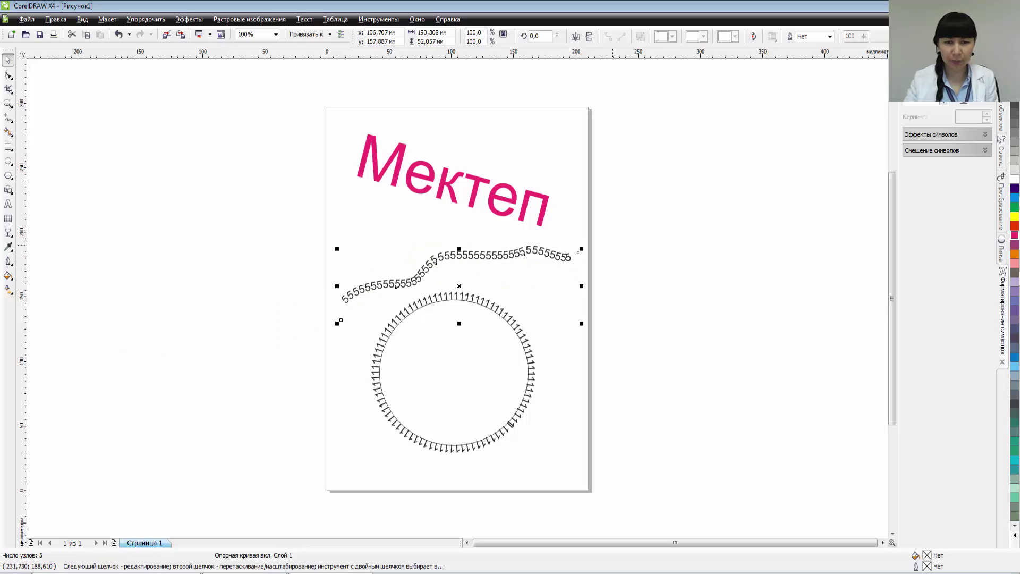
drag(481, 258, 481, 251)
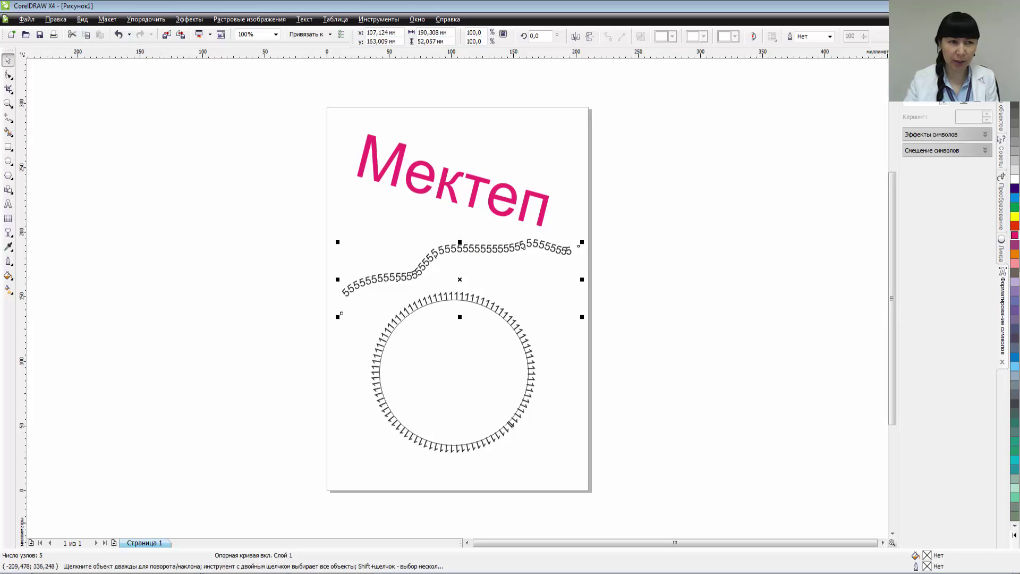
click(118, 34)
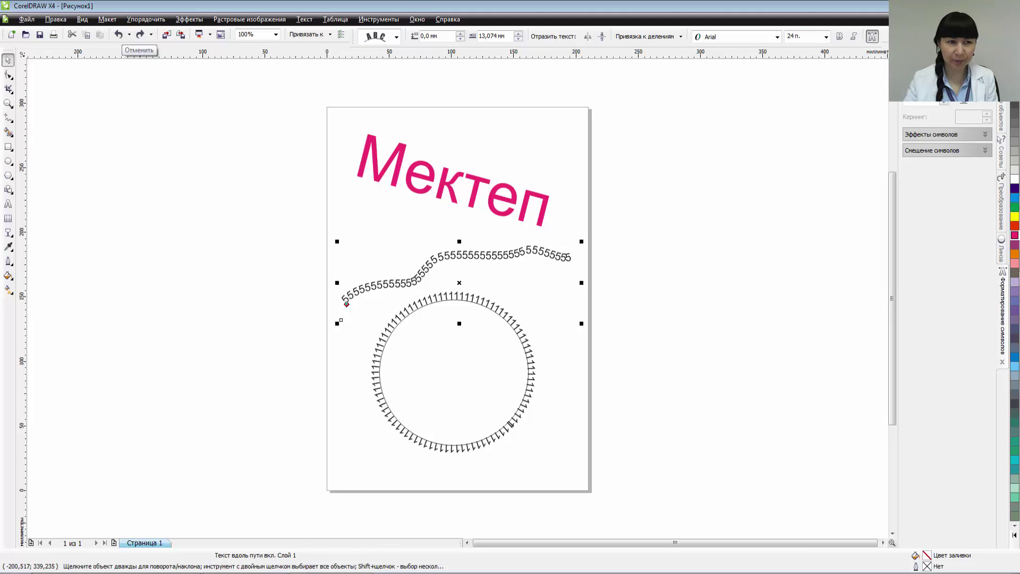
- Delete the ellipse with its 1s, the row of 5s and the word "Мектеп" from the page
click(482, 349)
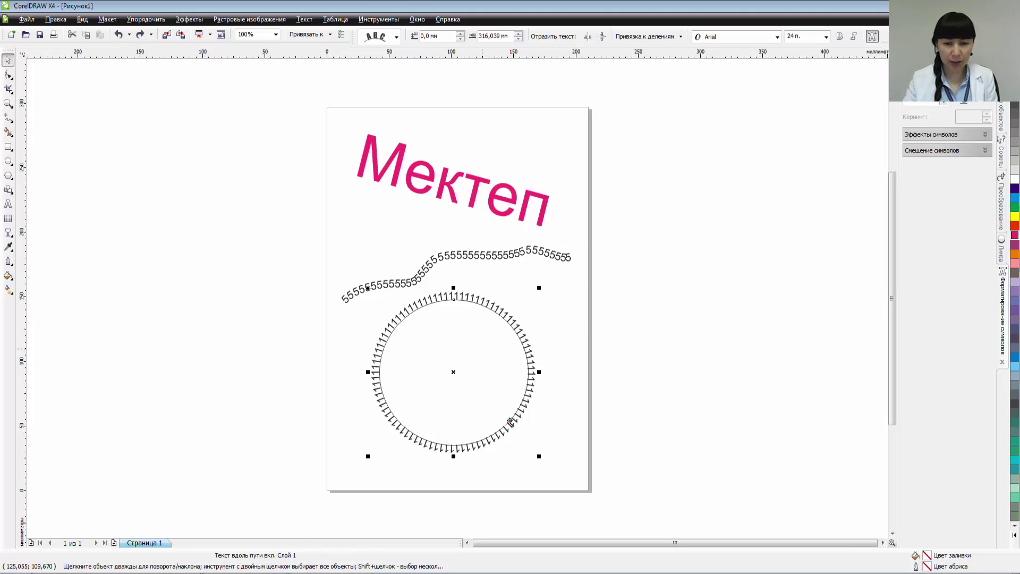
key(Delete)
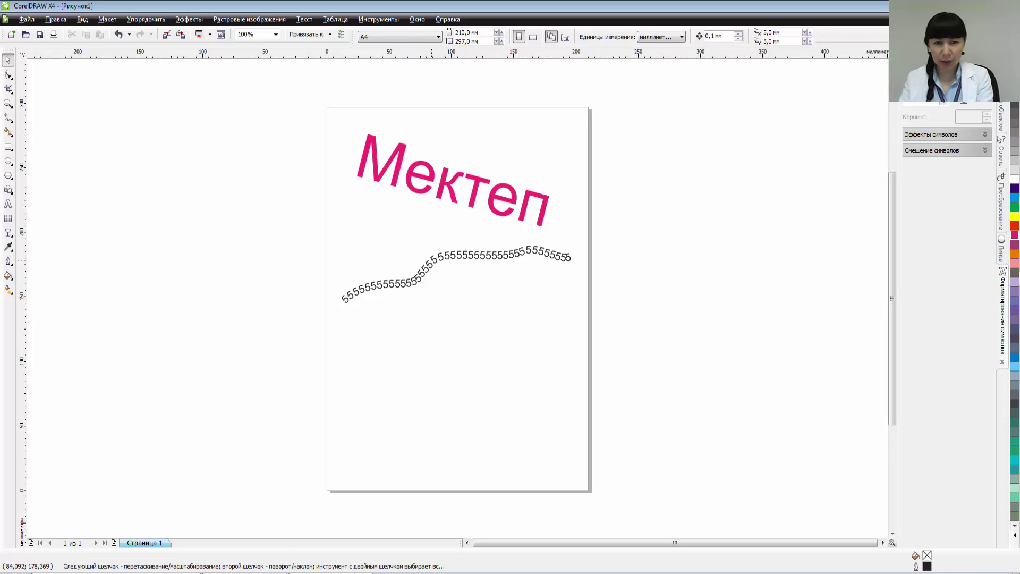
click(431, 258)
key(Delete)
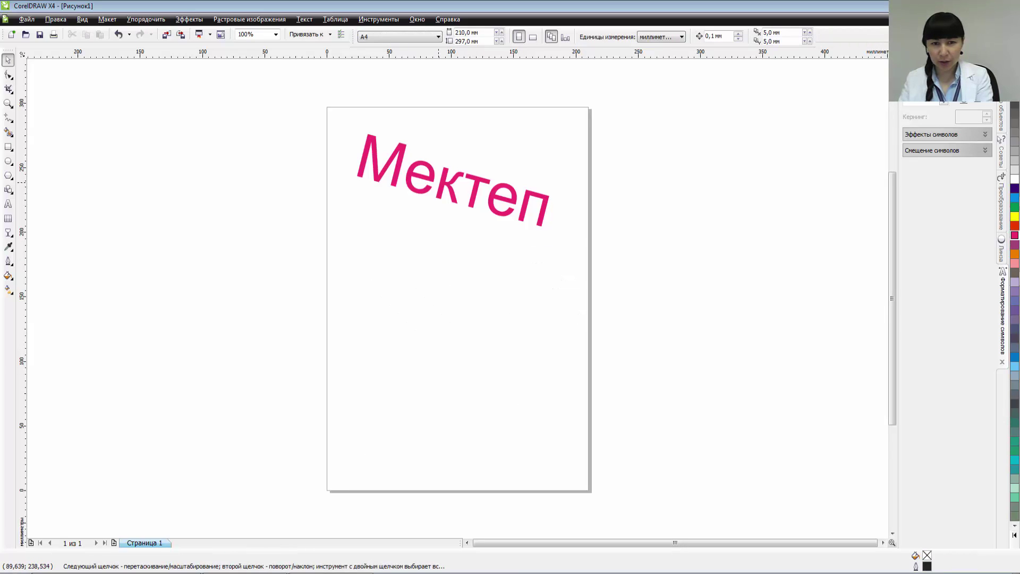
click(438, 192)
key(Delete)
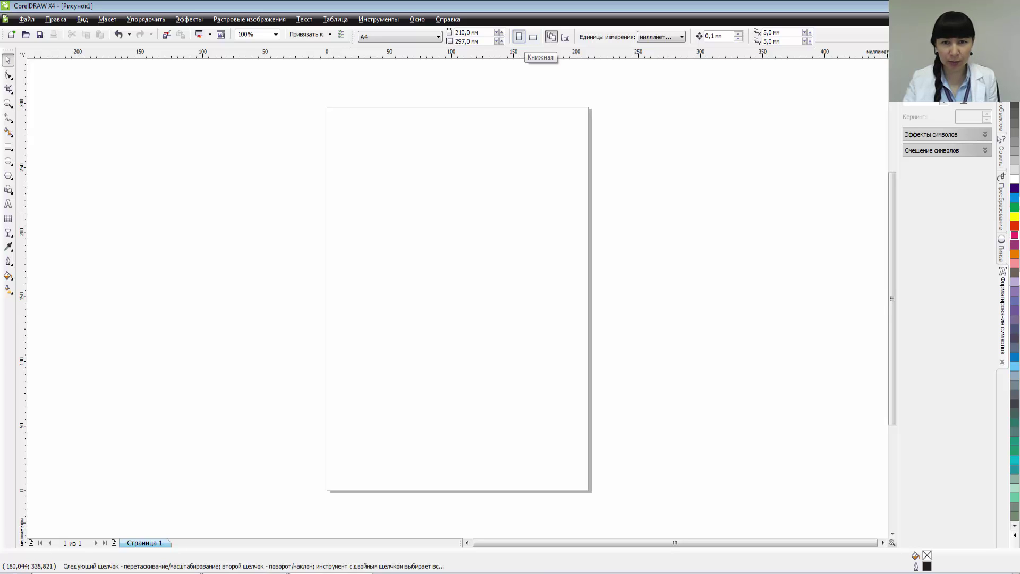
- Switch the page to landscape orientation and draw a rectangle about 79 × 63 mm in its upper left area
click(533, 36)
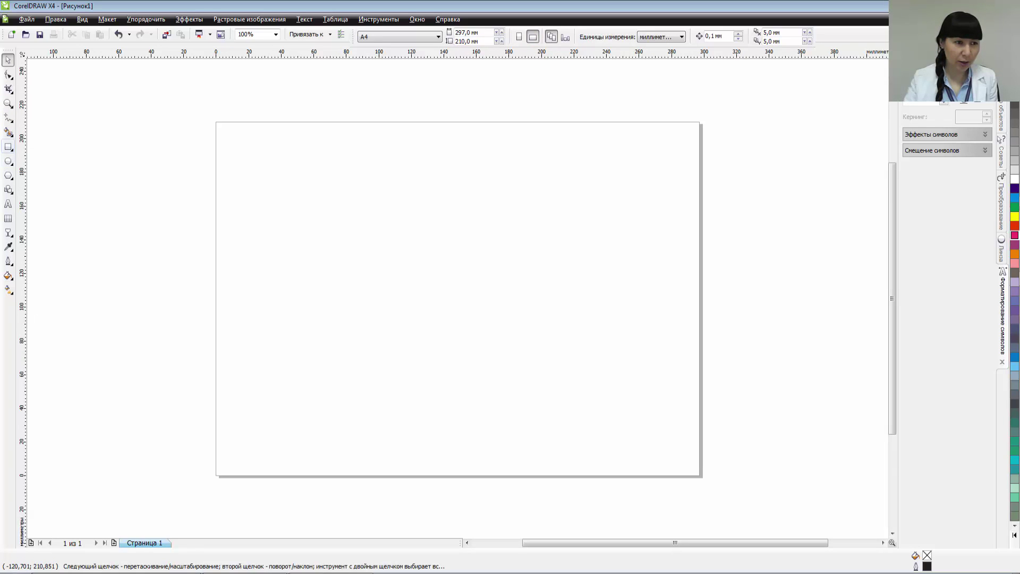
click(8, 147)
drag(295, 190, 423, 296)
- Draw an ellipse about 79 × 64 mm overlapping the rectangle's lower right corner and deselect it
click(8, 161)
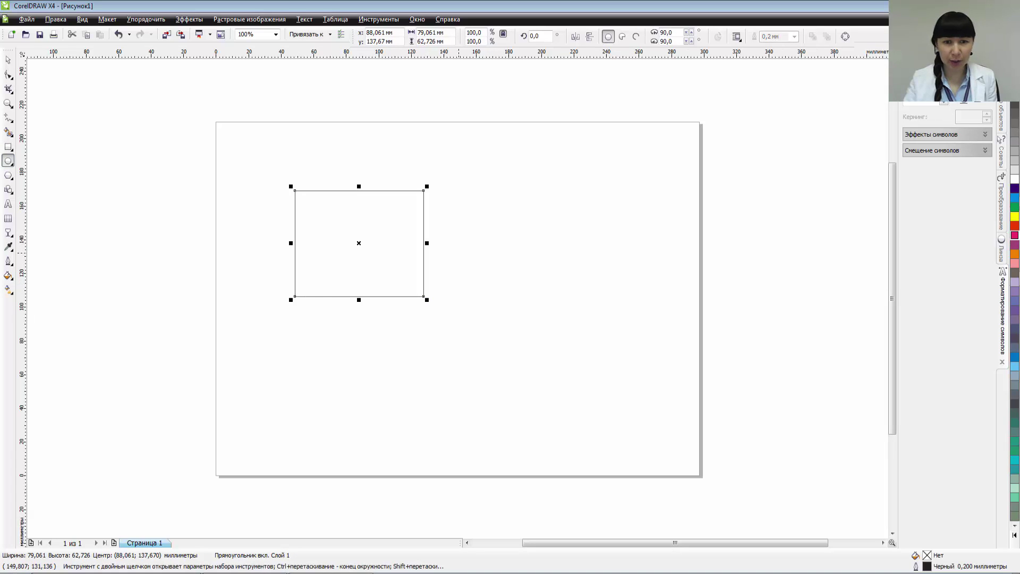
drag(391, 238, 520, 346)
key(space)
drag(454, 291, 447, 284)
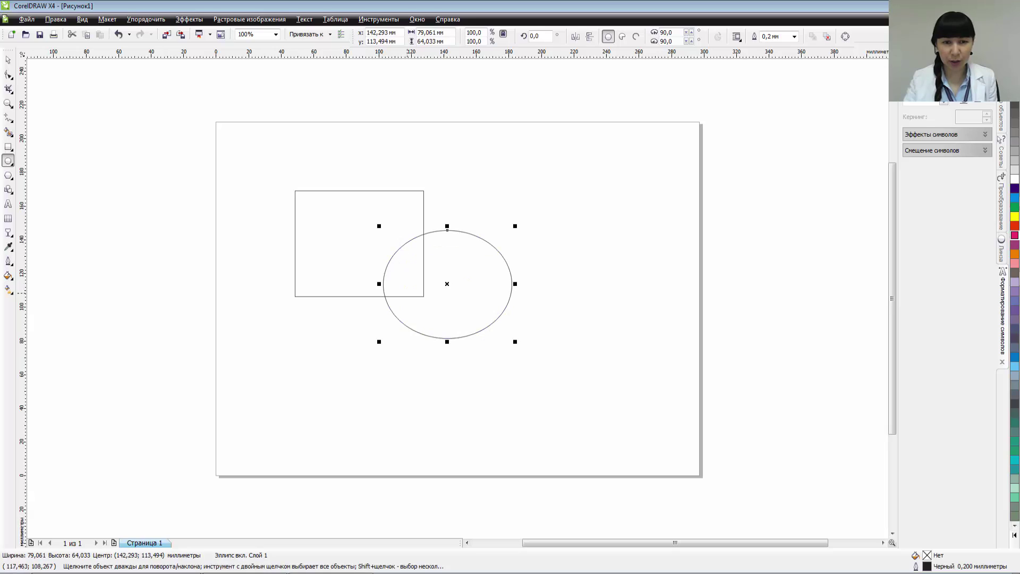
key(Escape)
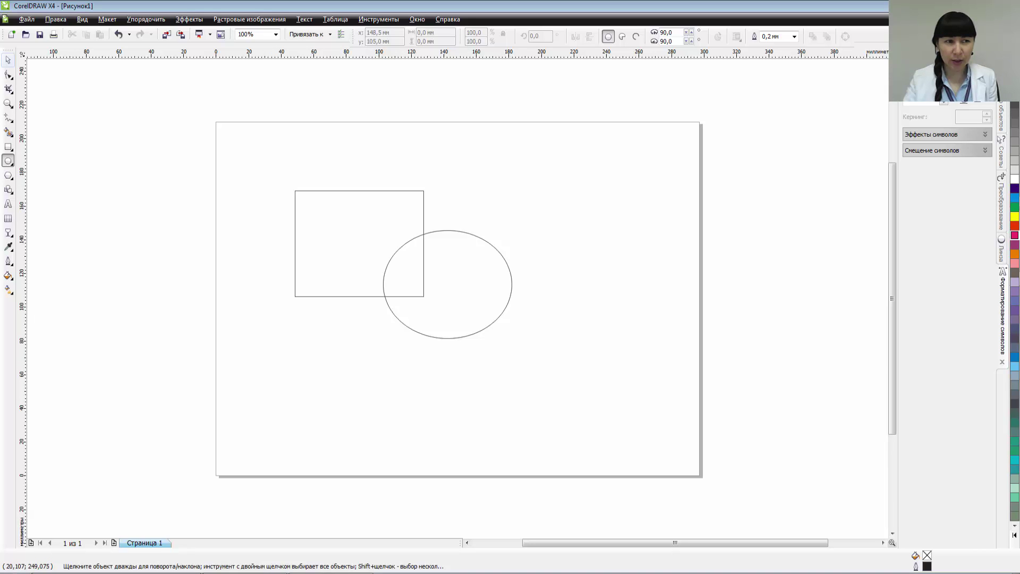
- Weld the rectangle and the ellipse into a single shape
click(8, 60)
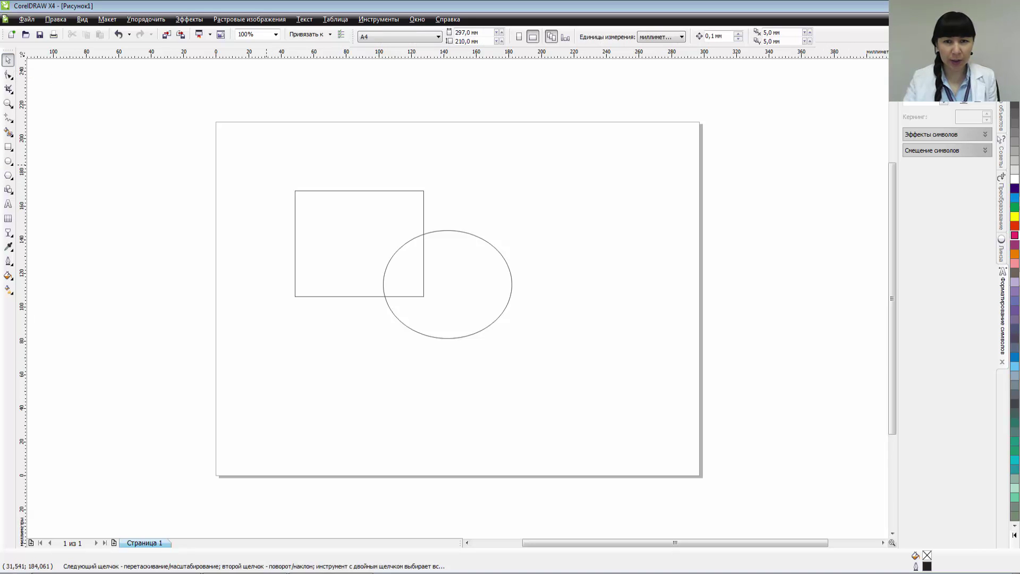
drag(261, 163, 574, 378)
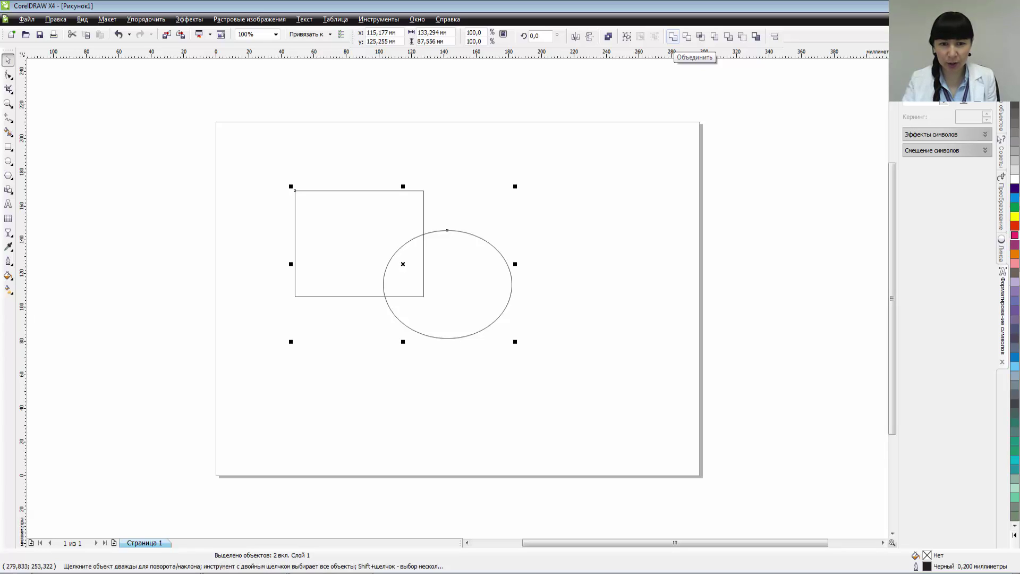
click(672, 36)
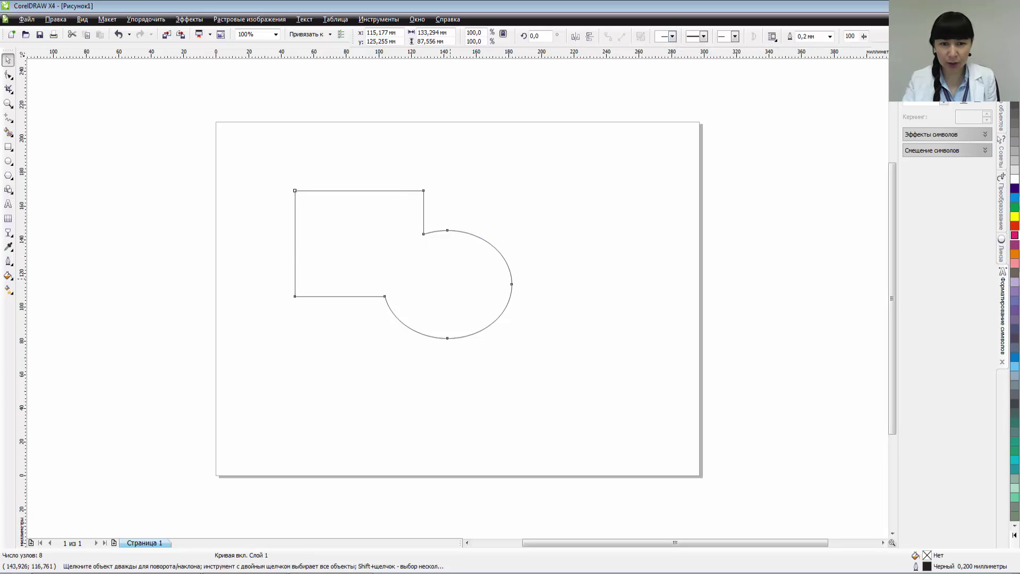
click(451, 278)
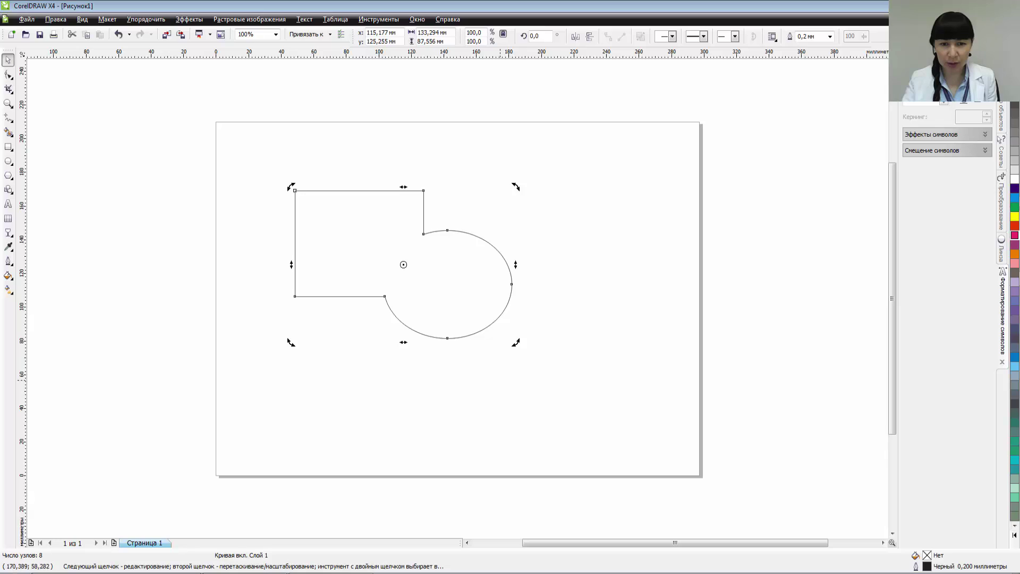
click(451, 278)
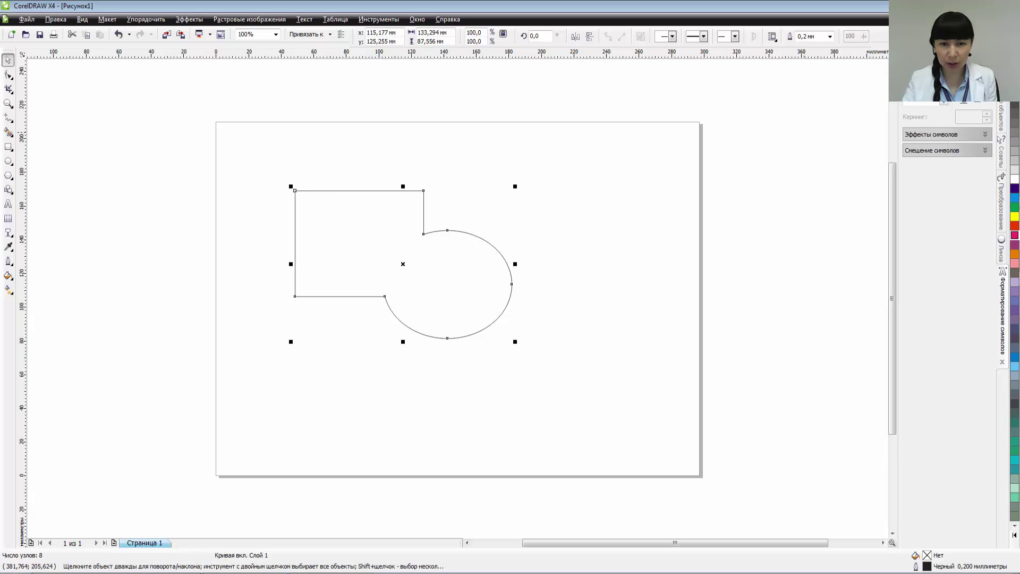
- Scale the welded shape down to 84% and move it toward the page's upper left corner
mouse_move(291, 186)
mouse_down()
mouse_move(325, 218)
mouse_move(275, 179)
mouse_up()
key(Escape)
drag(406, 276, 385, 248)
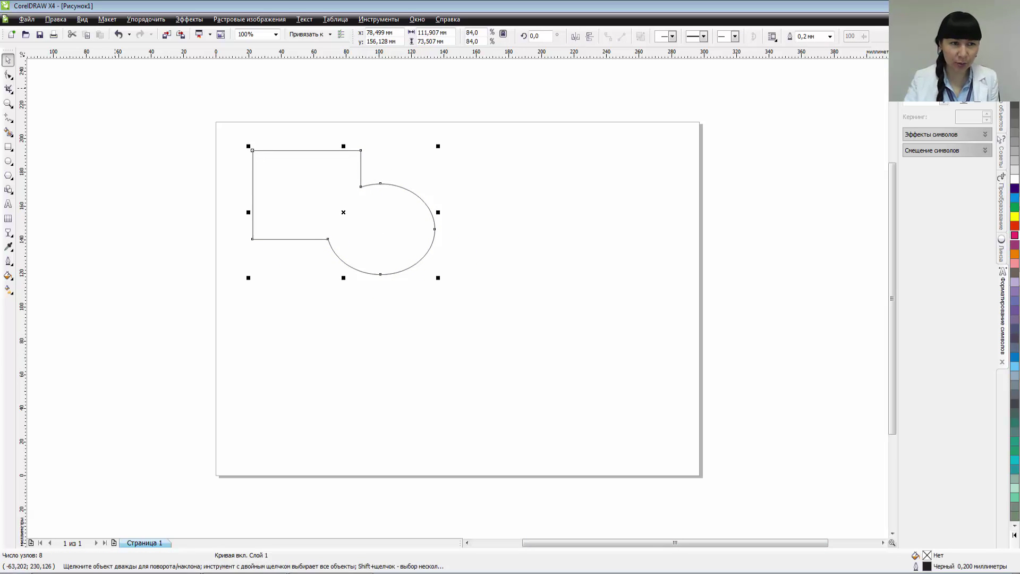
- Undo the moves, the scaling and the weld of the rectangle and ellipse
key(ctrl+z)
key(ctrl+z)
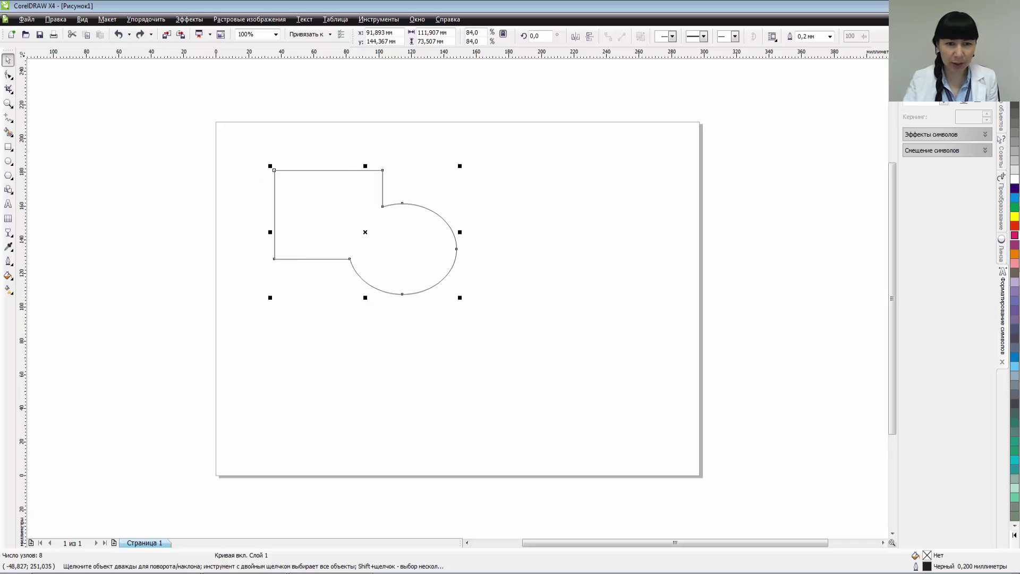
key(ctrl+z)
key(ctrl+z)
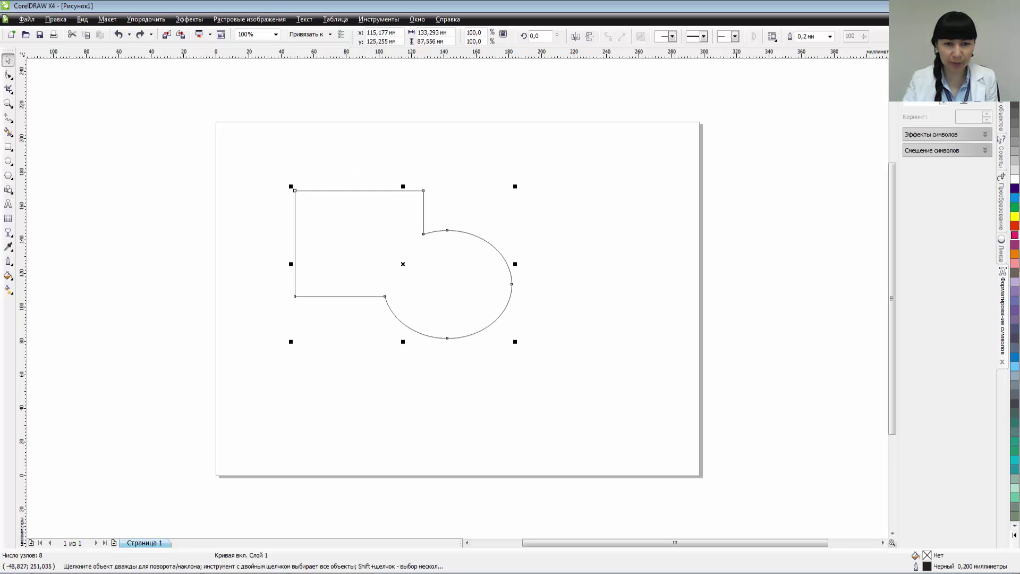
key(ctrl+z)
key(Escape)
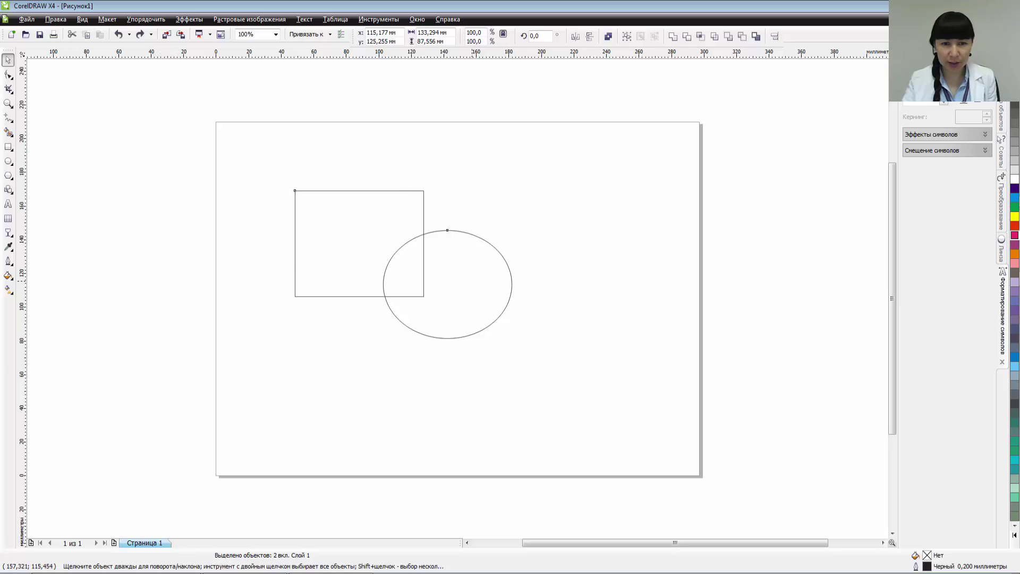
- Replace the ellipse with a second rectangle about 77 × 57 mm overlapping the first one's lower right corner
click(512, 283)
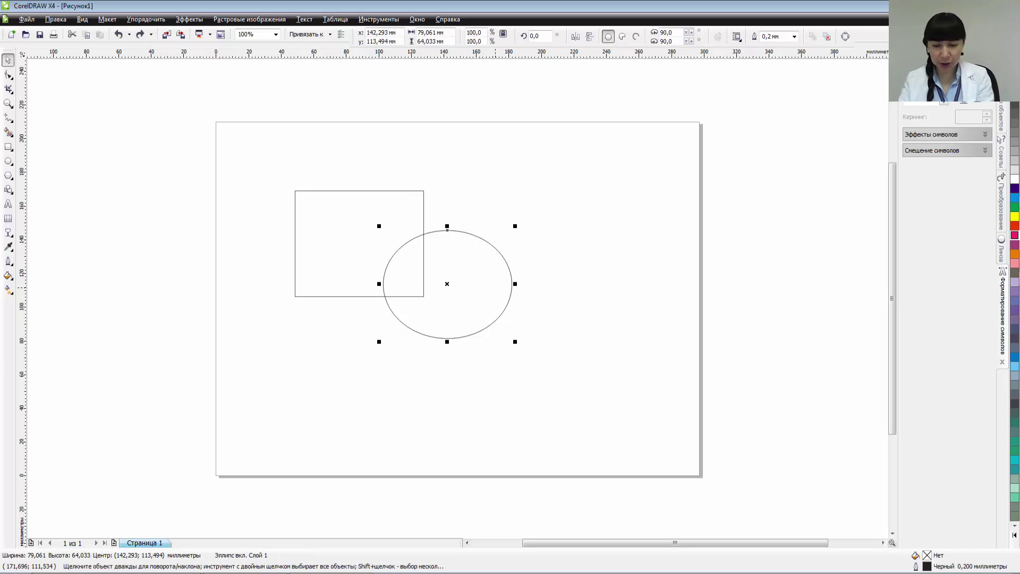
key(Delete)
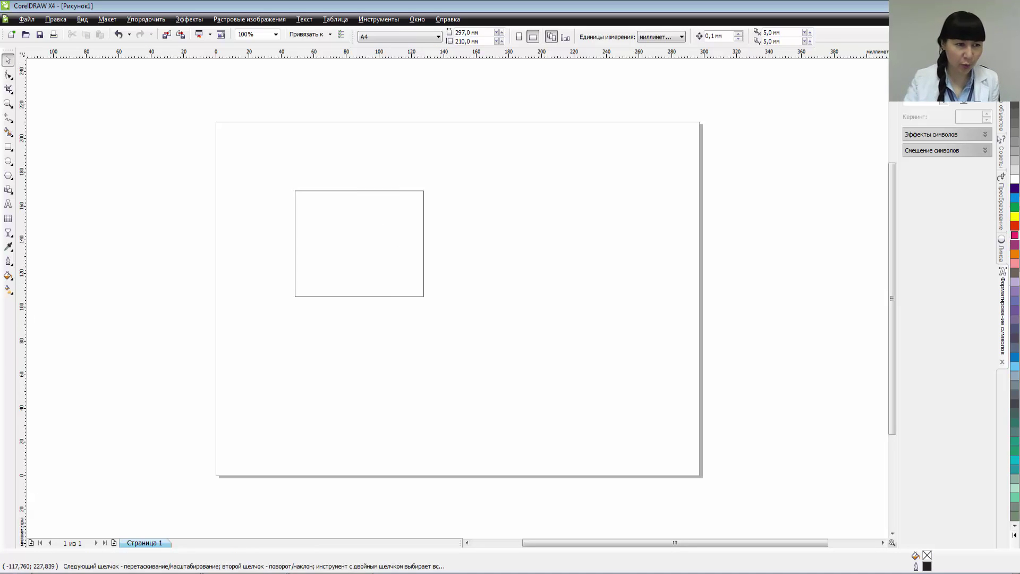
key(F6)
mouse_move(377, 240)
mouse_down()
mouse_move(424, 292)
mouse_move(502, 337)
mouse_up()
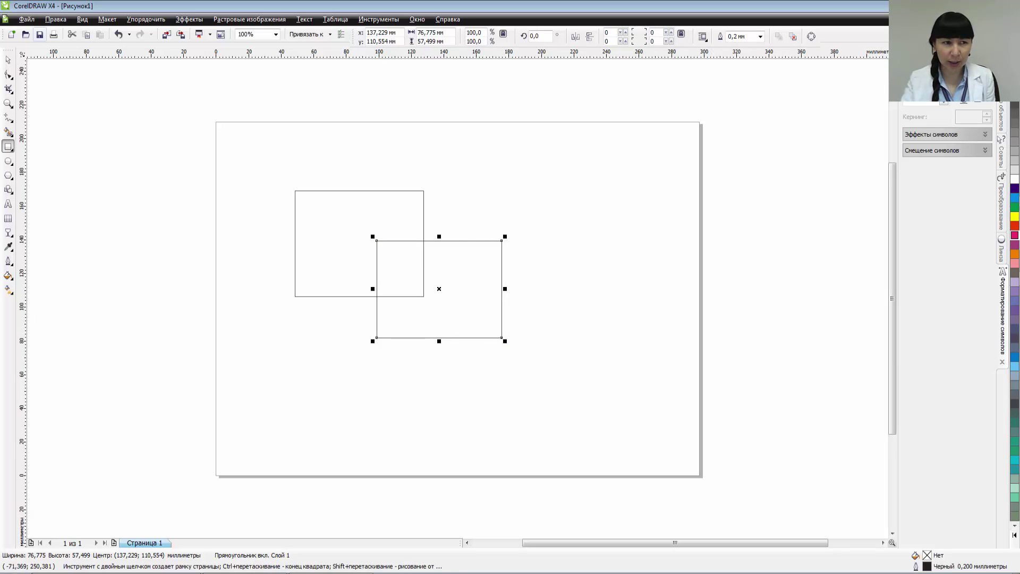
- Trim the overlapping area out of the first rectangle using the second rectangle
key(space)
drag(233, 150, 576, 387)
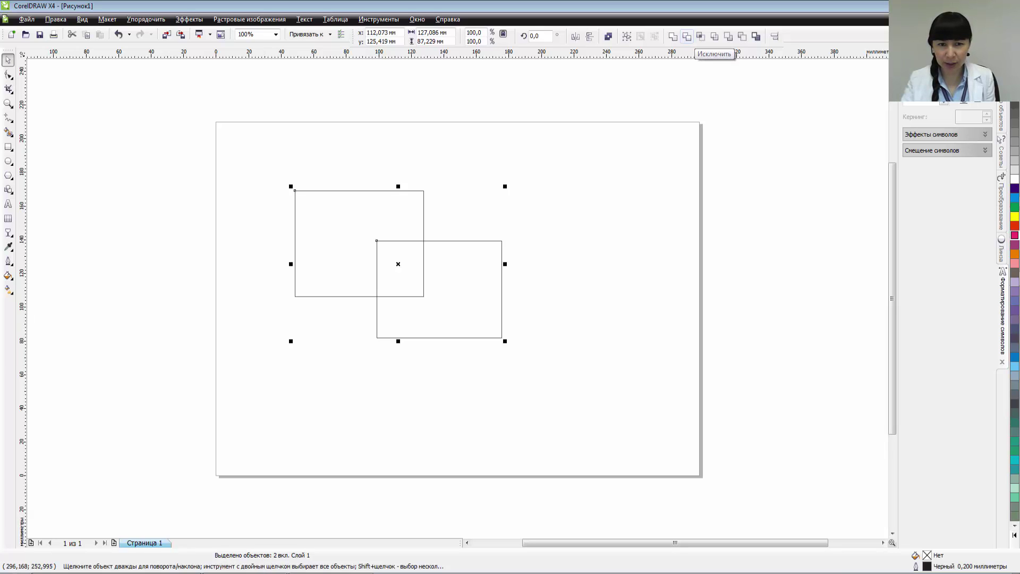
click(686, 36)
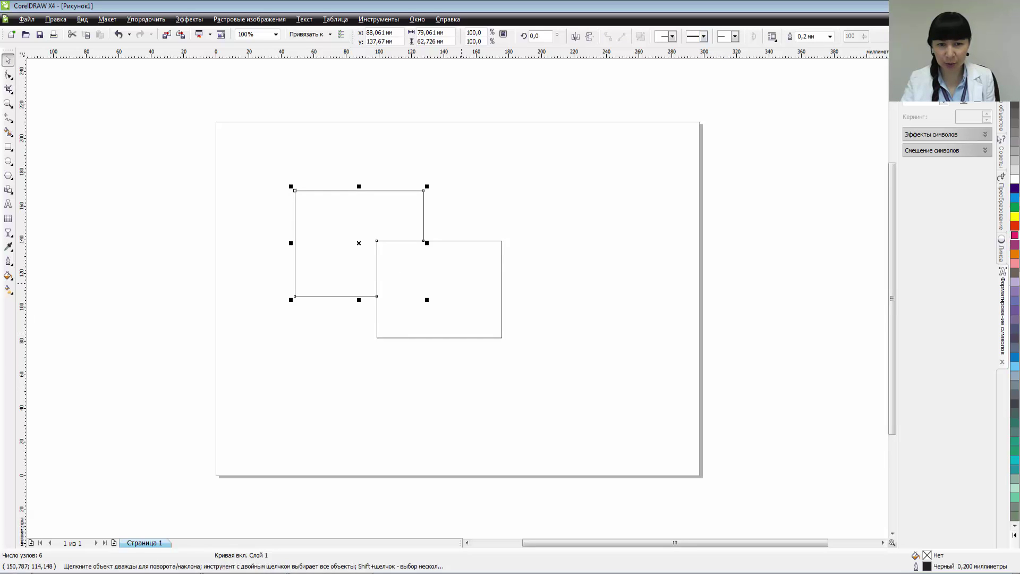
- Move the second rectangle about 62 mm right and 10 mm up, and the notched shape about 8 mm right and 20 mm up
drag(462, 283, 586, 279)
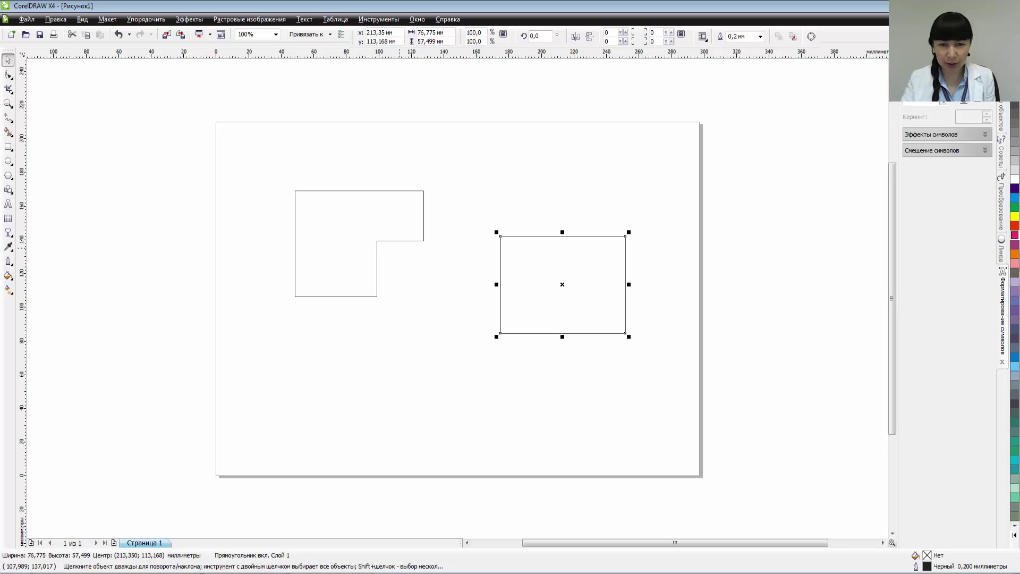
drag(550, 271, 527, 258)
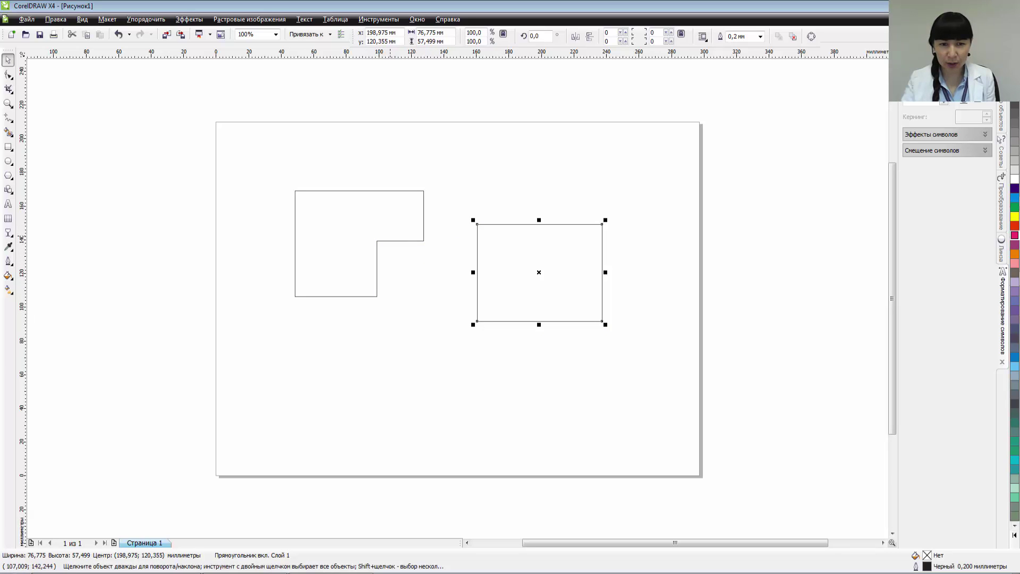
click(356, 263)
drag(357, 262, 346, 232)
drag(331, 196, 355, 192)
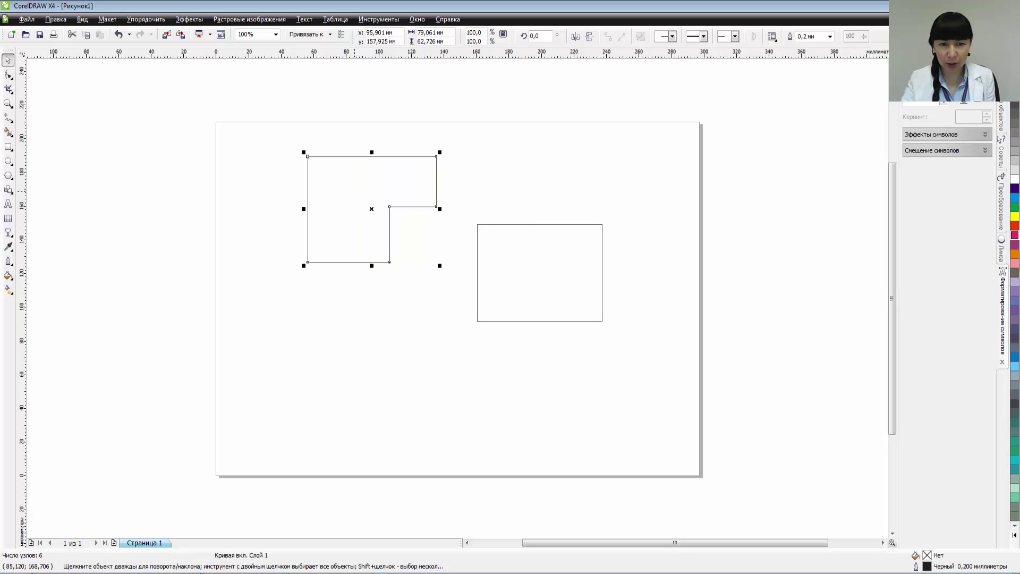
key(Tab)
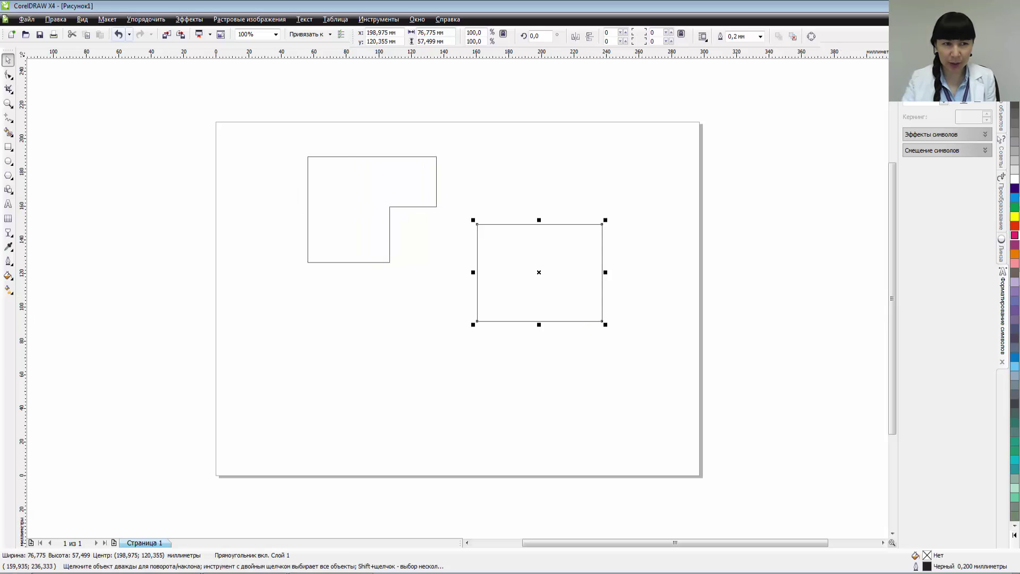
- Undo the moves of both shapes and the trim, back to the two overlapping rectangles
key(ctrl+z)
key(ctrl+z)
key(ctrl+z)
key(ctrl+z)
key(ctrl+z)
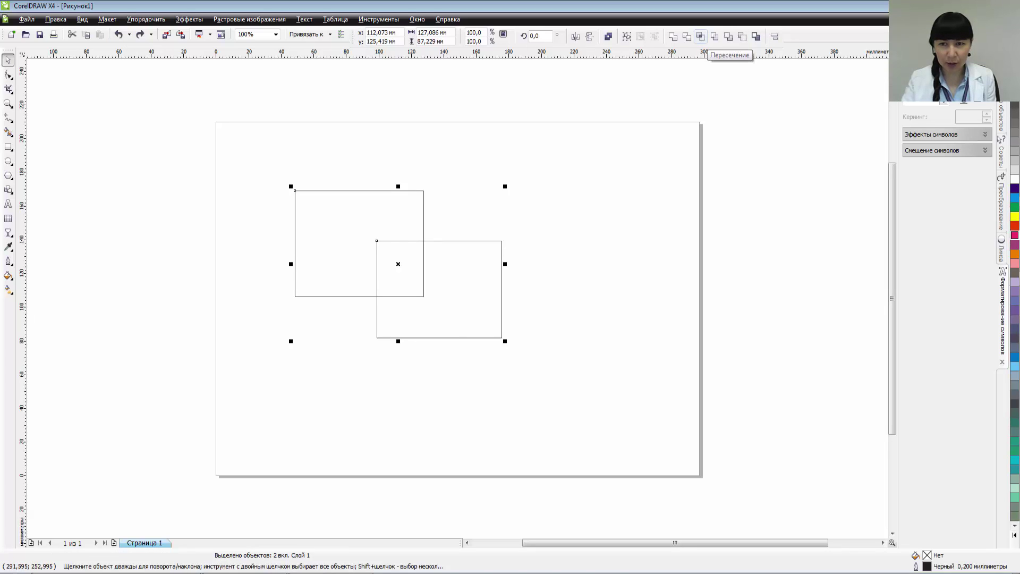
- Create the intersection of the two rectangles and move the second rectangle about 55 mm to the right
click(700, 36)
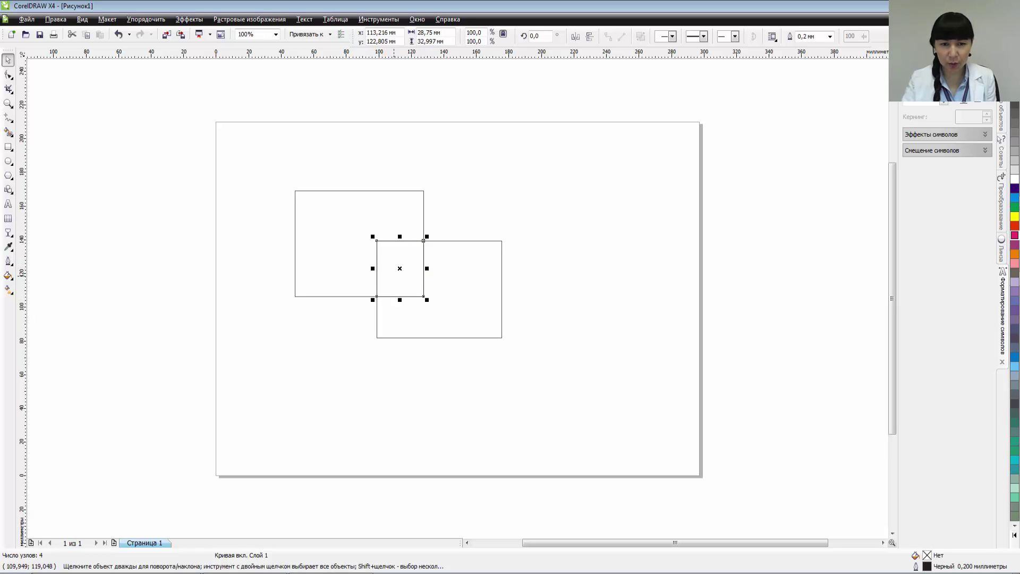
key(ctrl+z)
drag(457, 296, 547, 296)
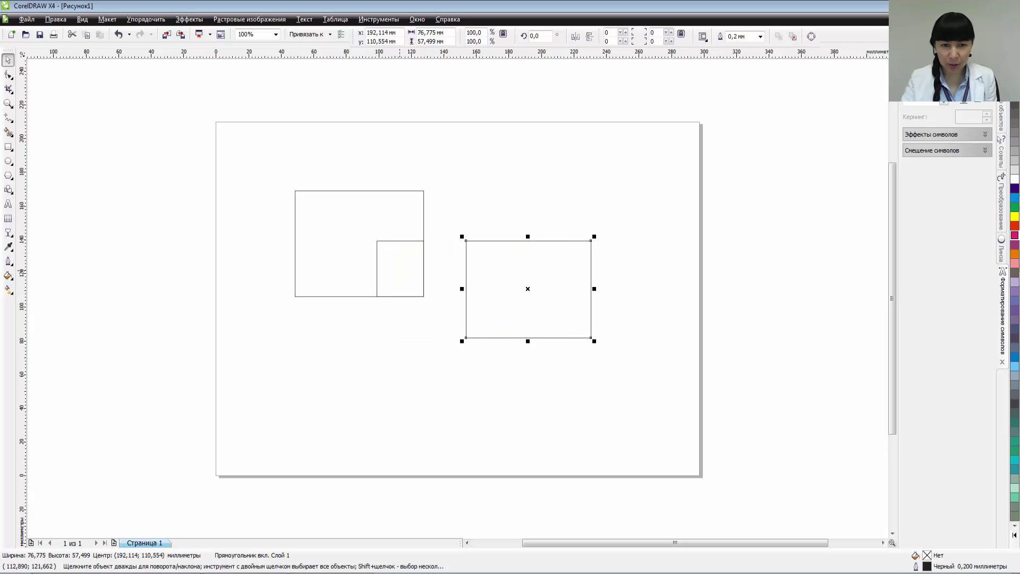
- Move the small intersection piece out above the second rectangle and spread both large rectangles away from it
click(398, 296)
drag(398, 297, 470, 208)
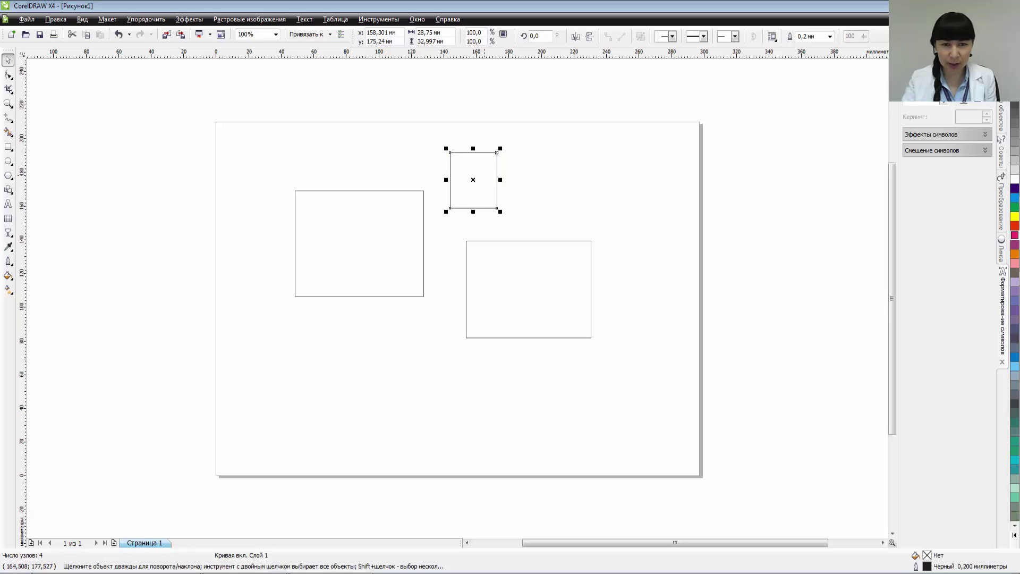
click(482, 178)
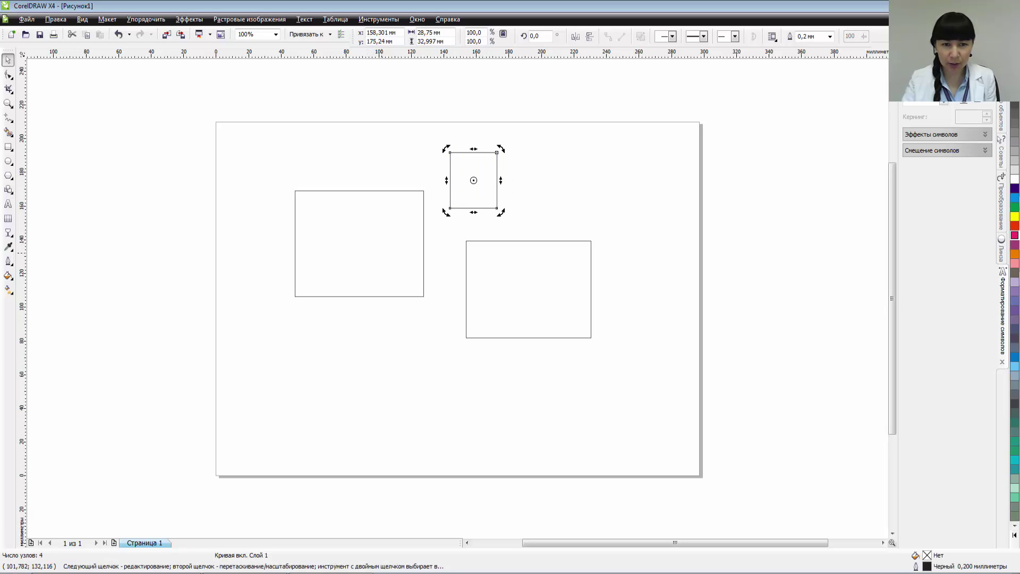
mouse_move(382, 297)
mouse_down()
mouse_move(350, 283)
mouse_move(377, 295)
mouse_up()
click(486, 191)
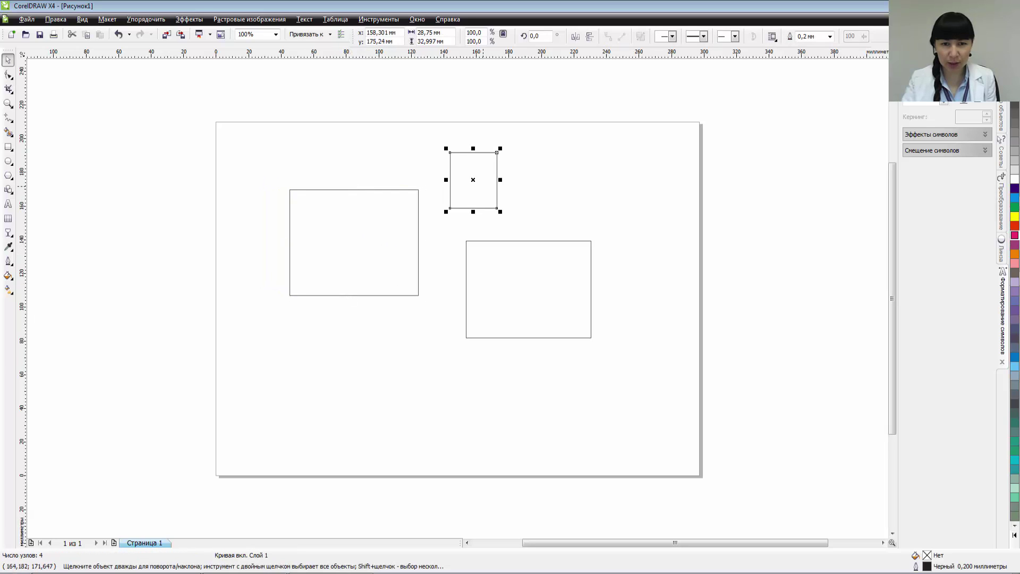
drag(483, 185, 509, 179)
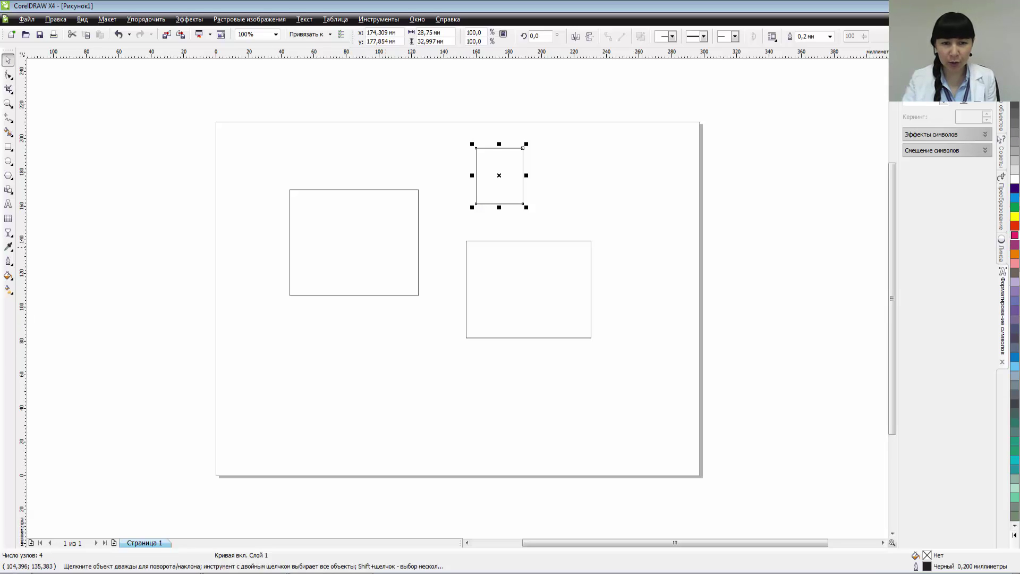
drag(373, 244, 372, 201)
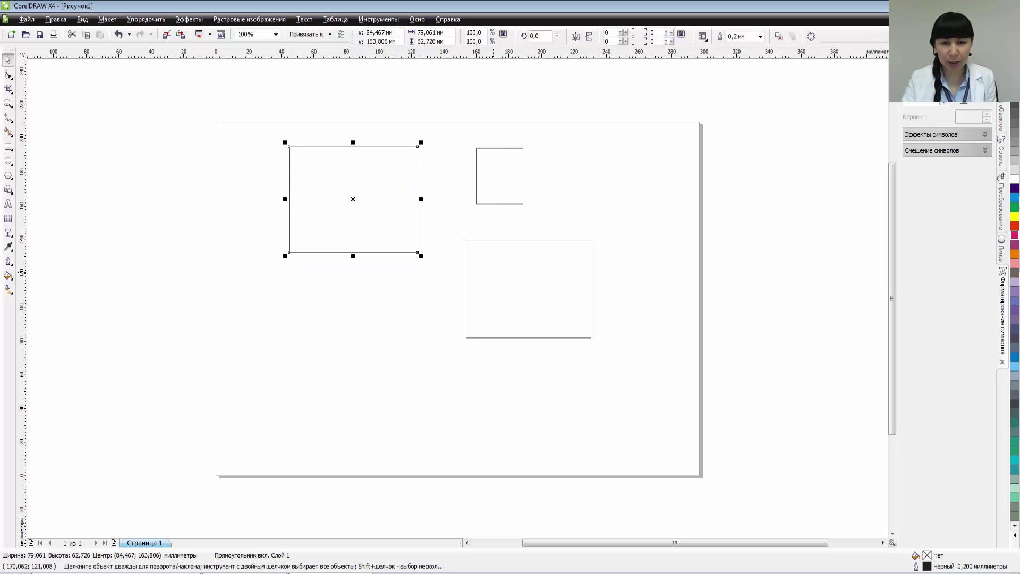
drag(511, 274, 522, 278)
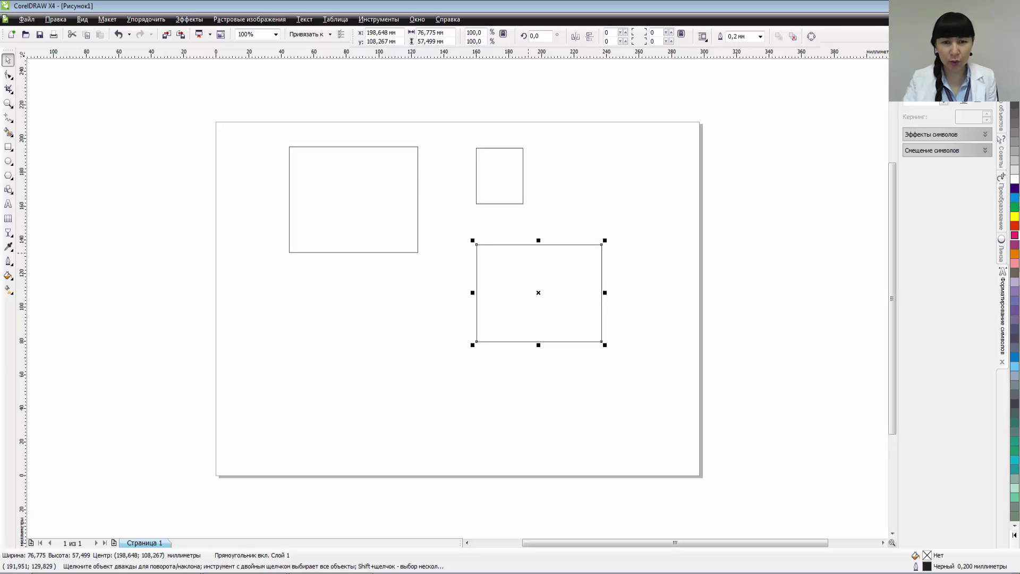
mouse_move(523, 148)
mouse_down()
mouse_move(501, 175)
mouse_move(458, 198)
mouse_move(442, 250)
mouse_move(510, 152)
mouse_up()
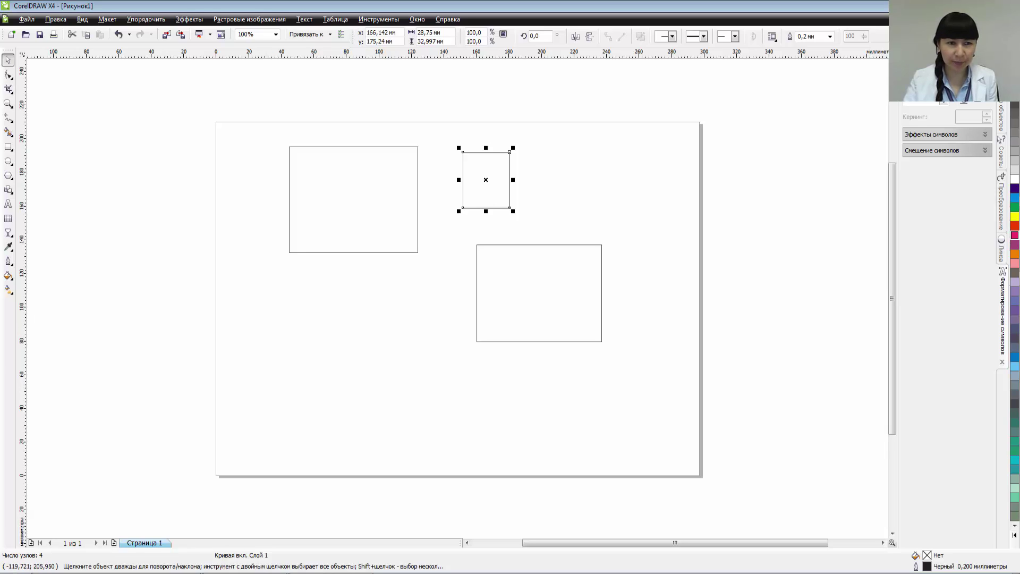
- Undo all moves of the three pieces and the intersection, back to the two selected overlapping rectangles
click(118, 34)
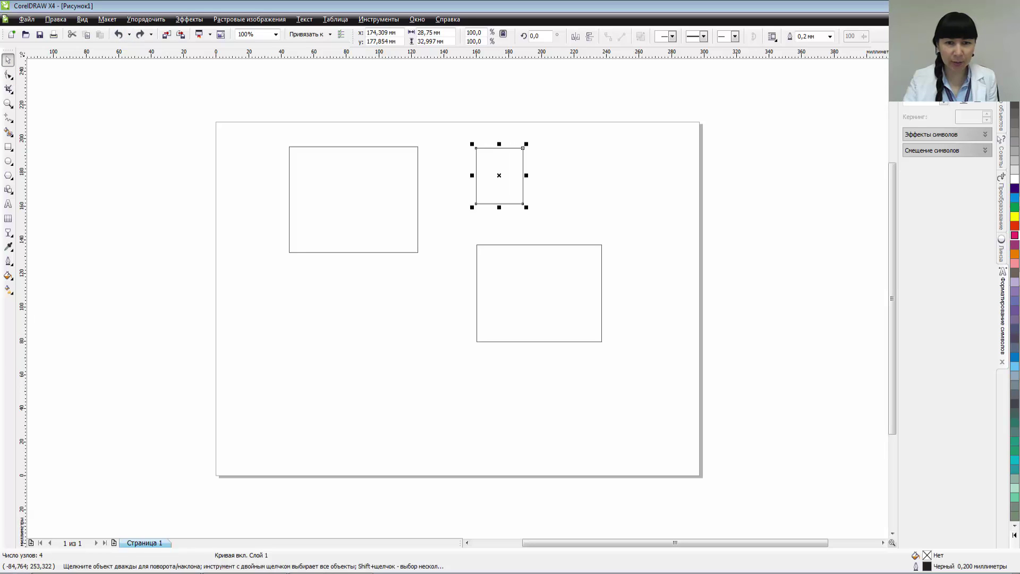
click(118, 34)
click(118, 34)
click(118, 34)
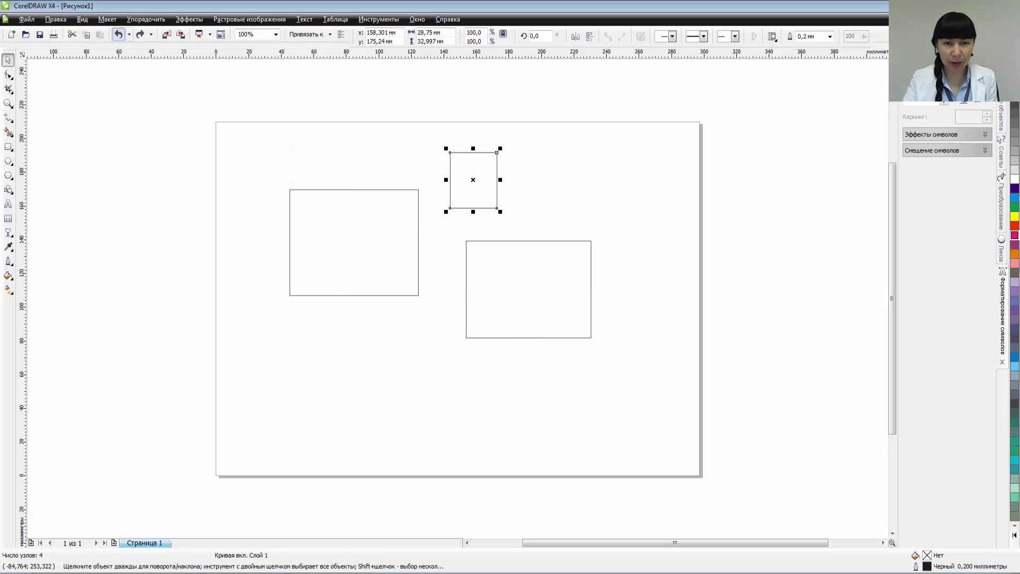
click(118, 34)
click(118, 34)
click(118, 34)
click(118, 34)
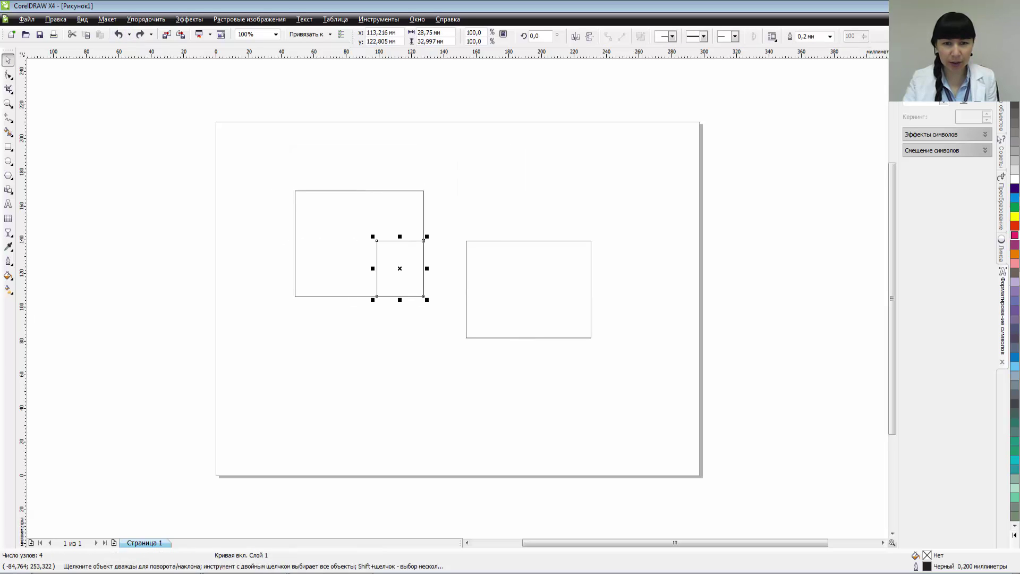
click(118, 34)
click(118, 34)
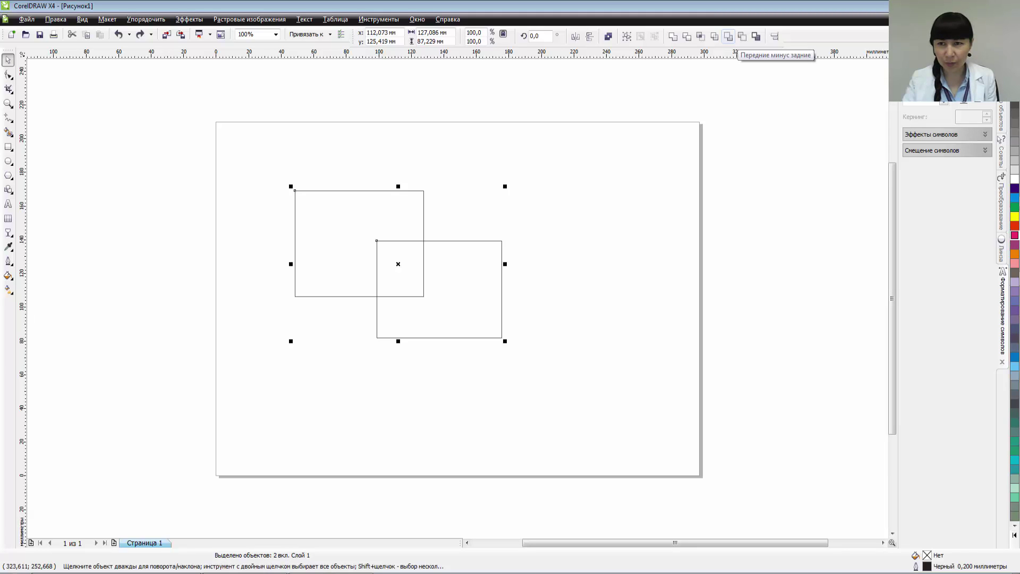
- Subtract the back rectangle from the front one with Front Minus Back and shift the L-shaped piece about 12 mm to the right
click(729, 37)
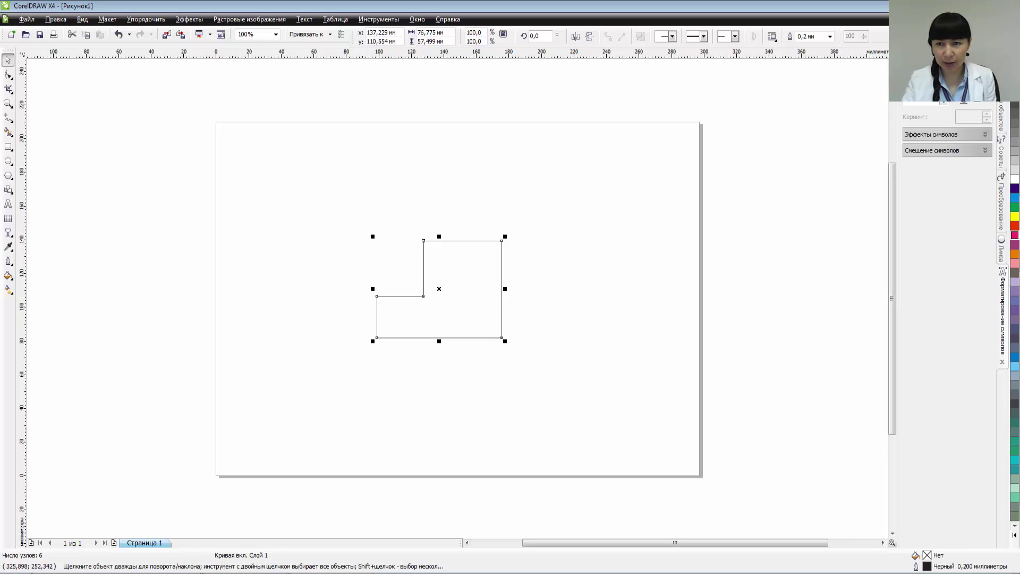
key(ctrl+z)
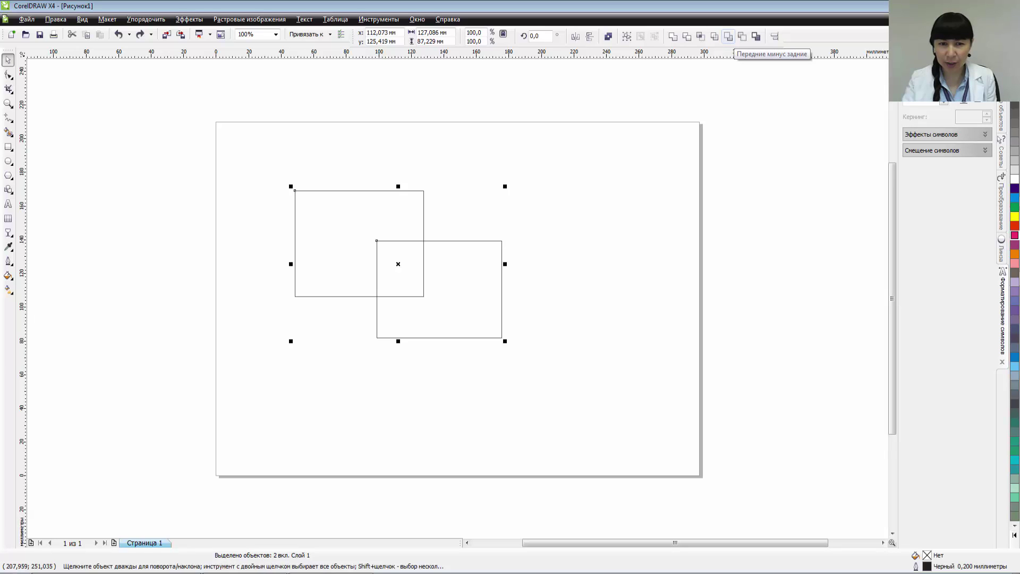
click(728, 36)
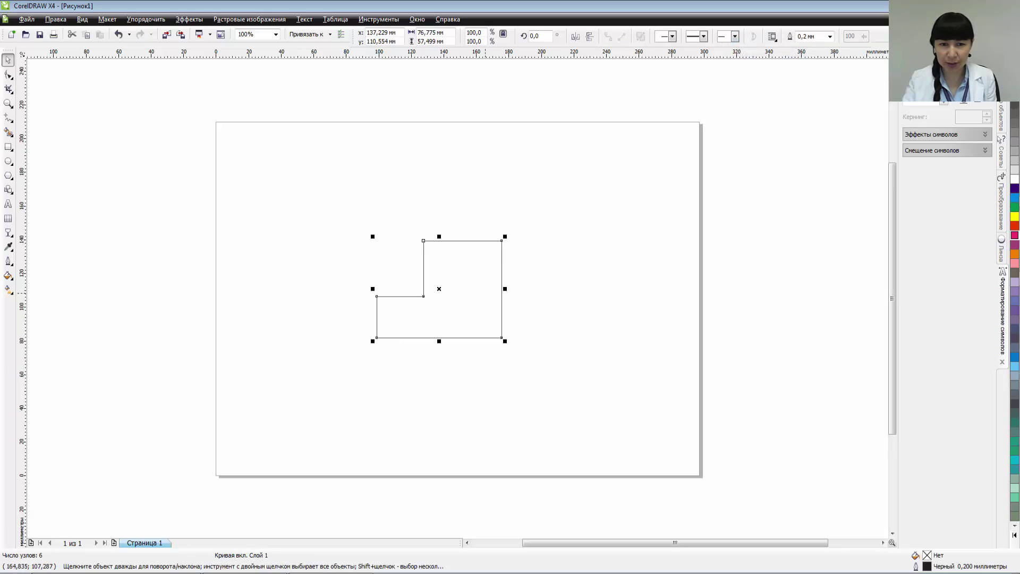
mouse_move(485, 294)
mouse_down()
mouse_move(554, 316)
mouse_move(500, 302)
mouse_up()
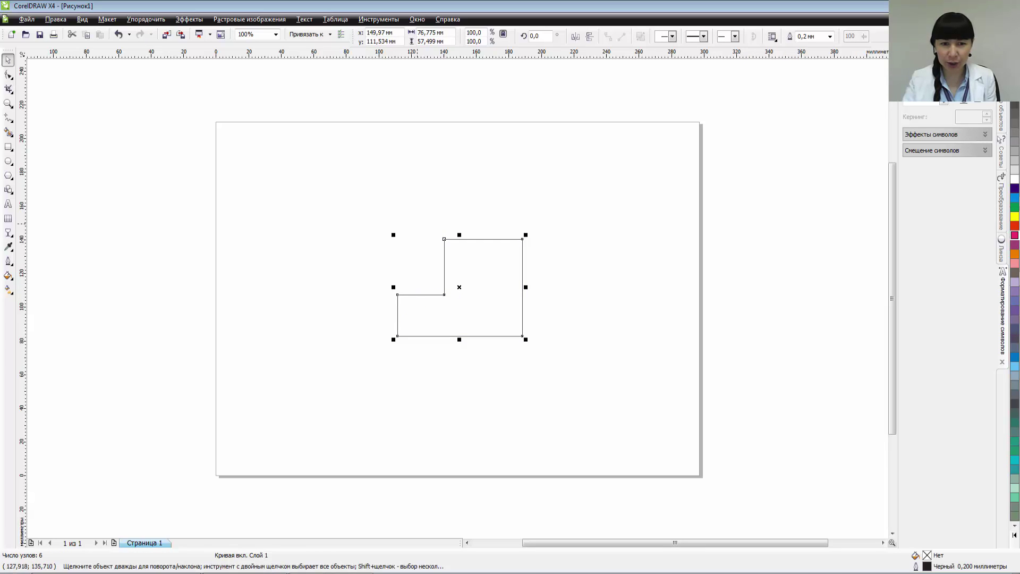
mouse_move(501, 302)
mouse_down()
mouse_move(517, 319)
mouse_move(495, 293)
mouse_move(482, 301)
mouse_up()
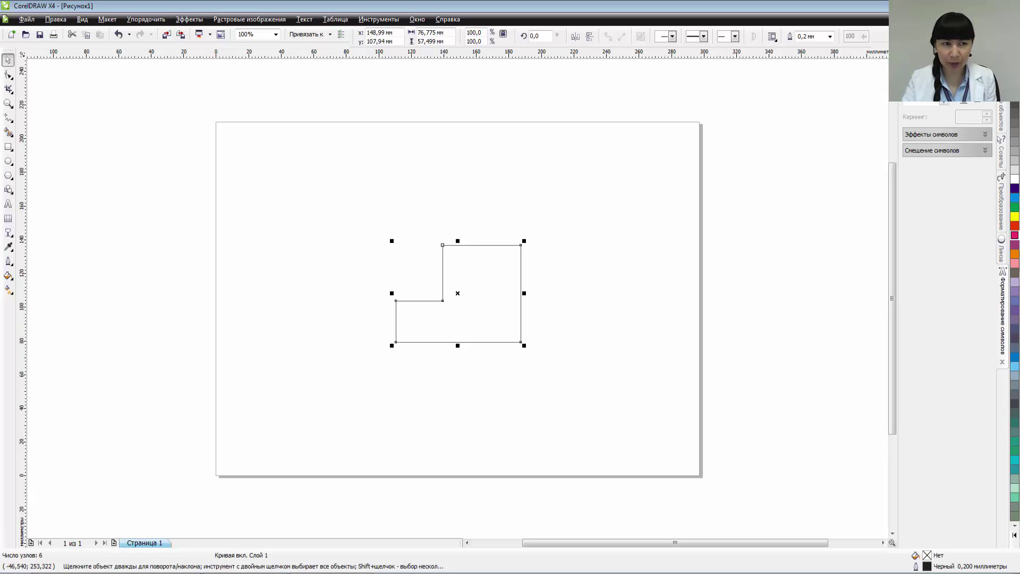
- Undo the moves of the L-shaped piece and the Front Minus Back operation, back to the two overlapping rectangles
click(118, 34)
click(118, 34)
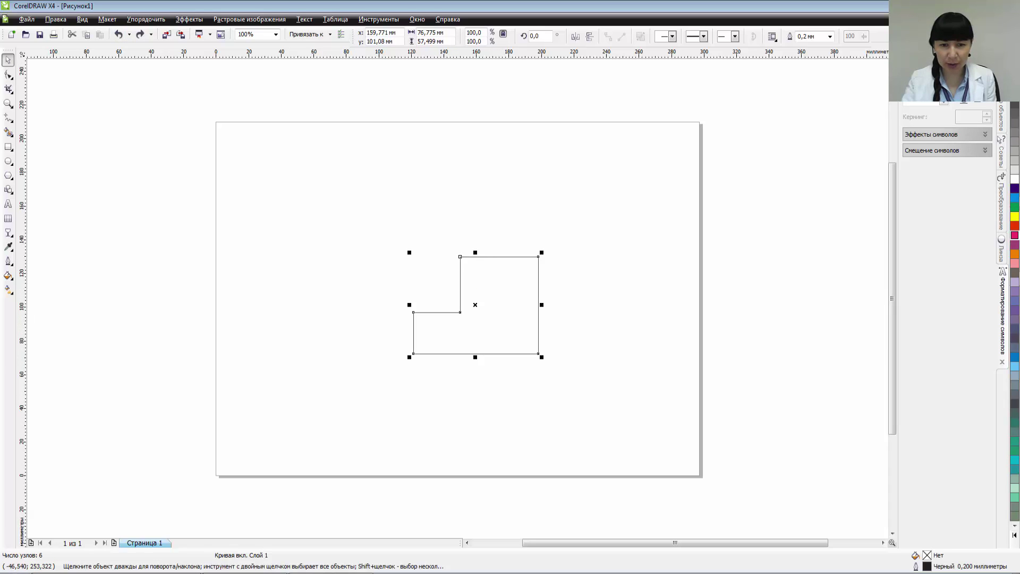
click(118, 34)
click(118, 34)
click(118, 34)
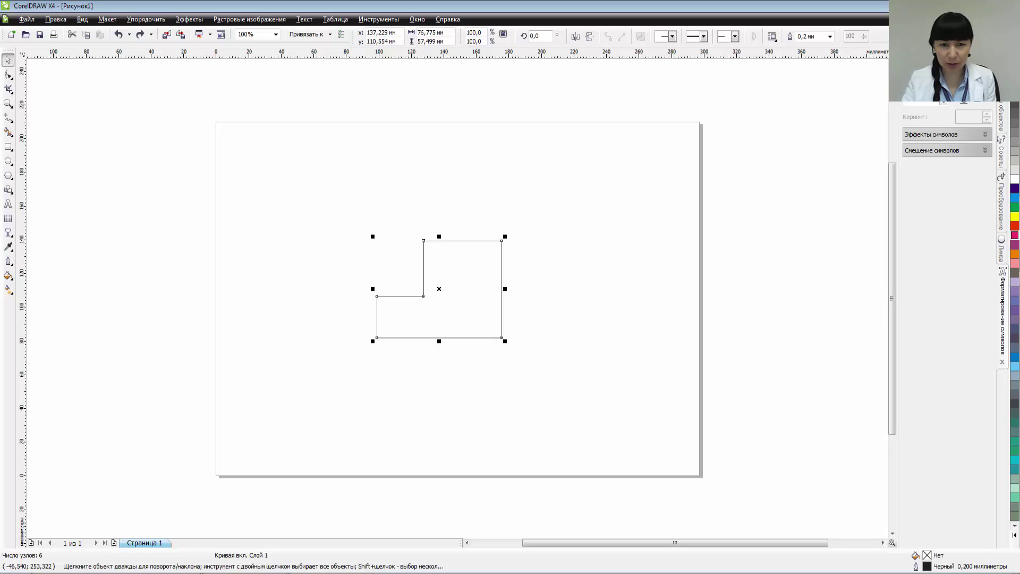
click(118, 34)
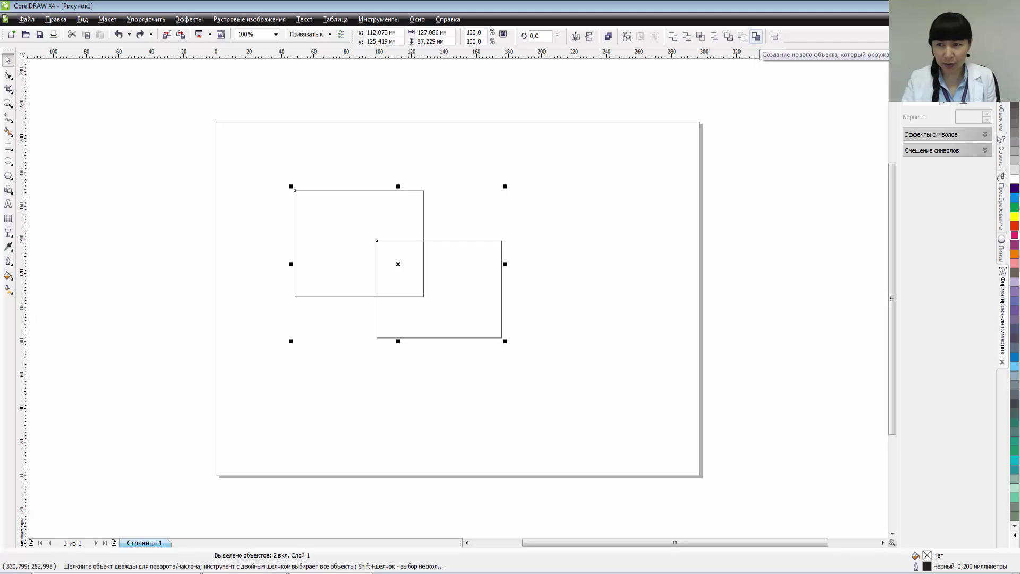
- Create a boundary outline around the two rectangles and move it about 140 mm to the right, clear of them
click(756, 36)
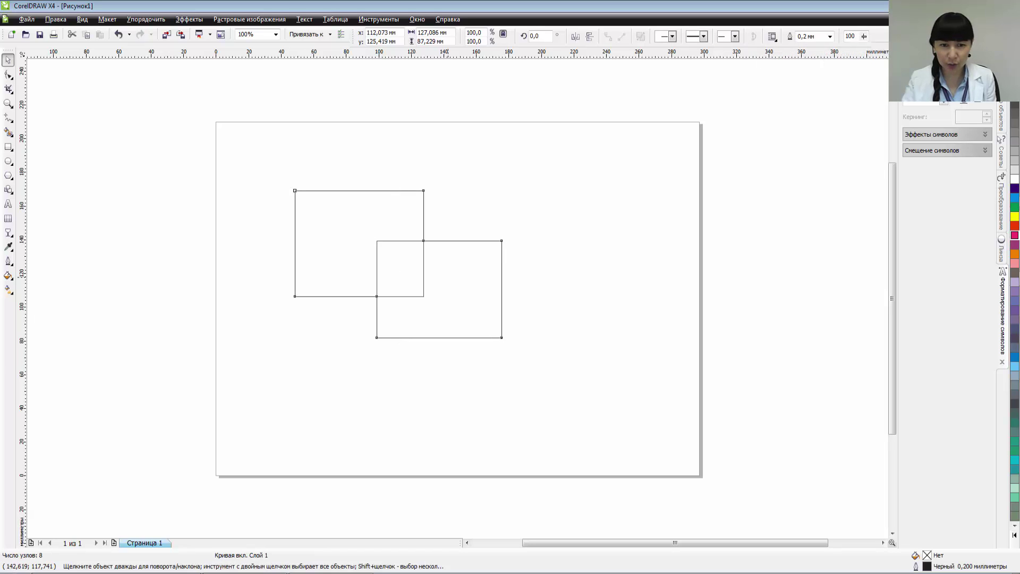
drag(454, 287, 689, 286)
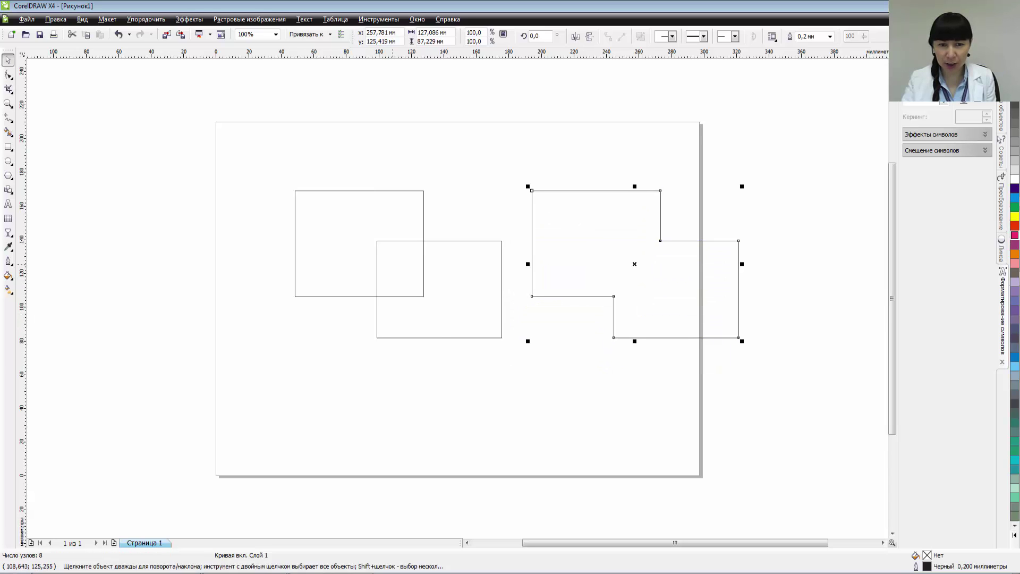
click(405, 267)
click(423, 222)
click(675, 296)
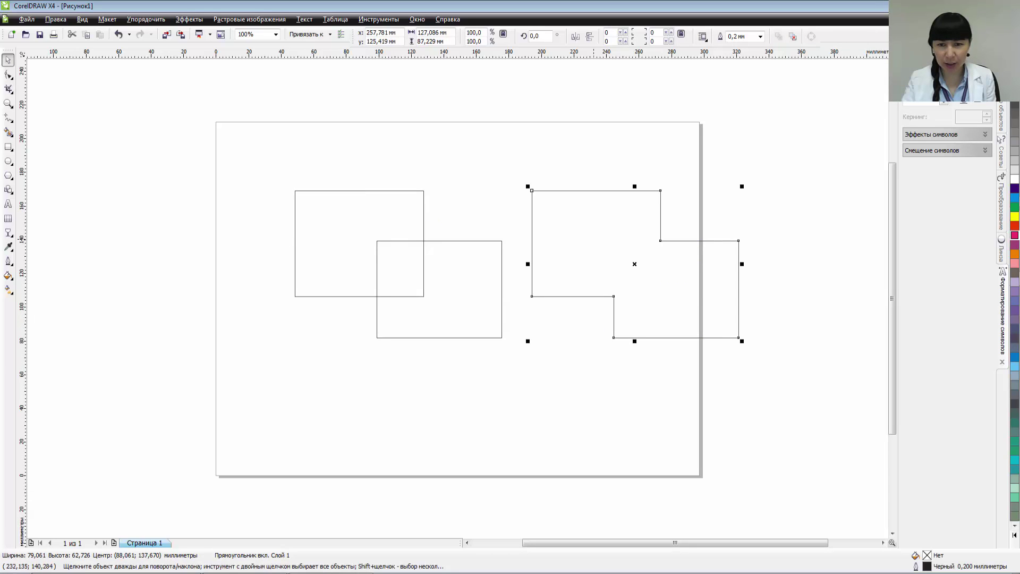
mouse_move(675, 296)
mouse_down()
mouse_move(697, 282)
mouse_move(662, 289)
mouse_up()
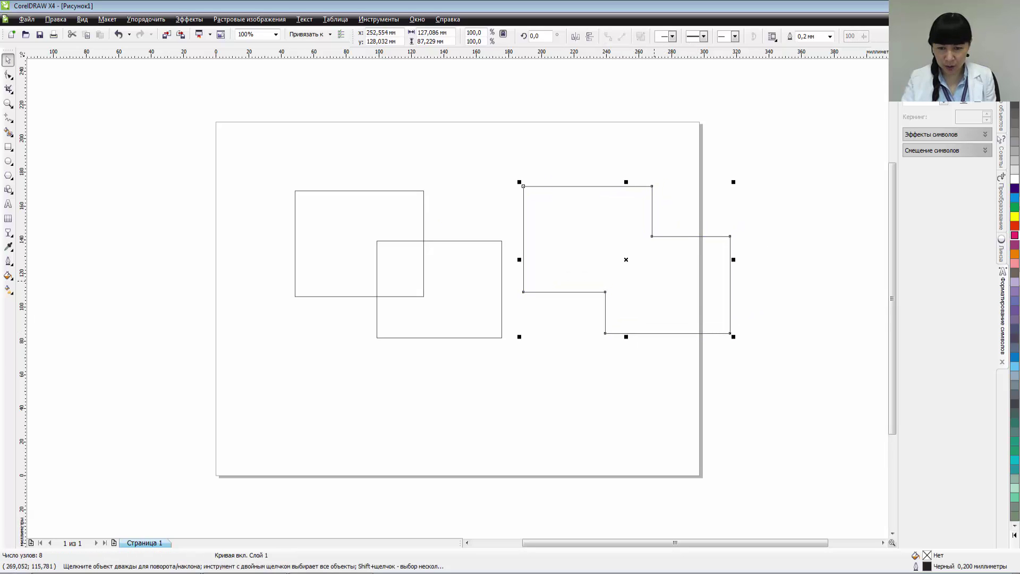
- Delete the boundary outline and both rectangles to empty the page
key(Delete)
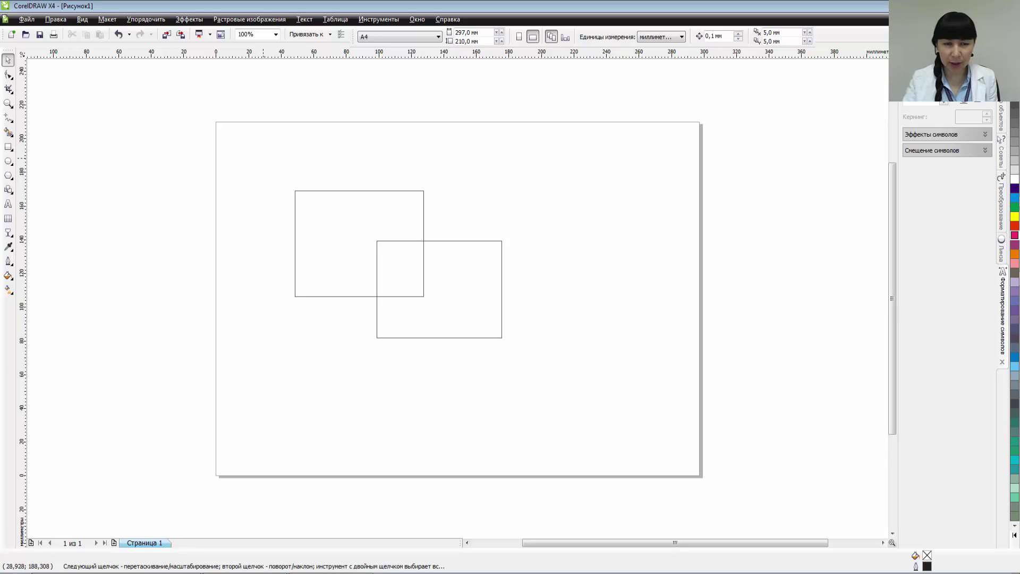
drag(263, 158, 558, 373)
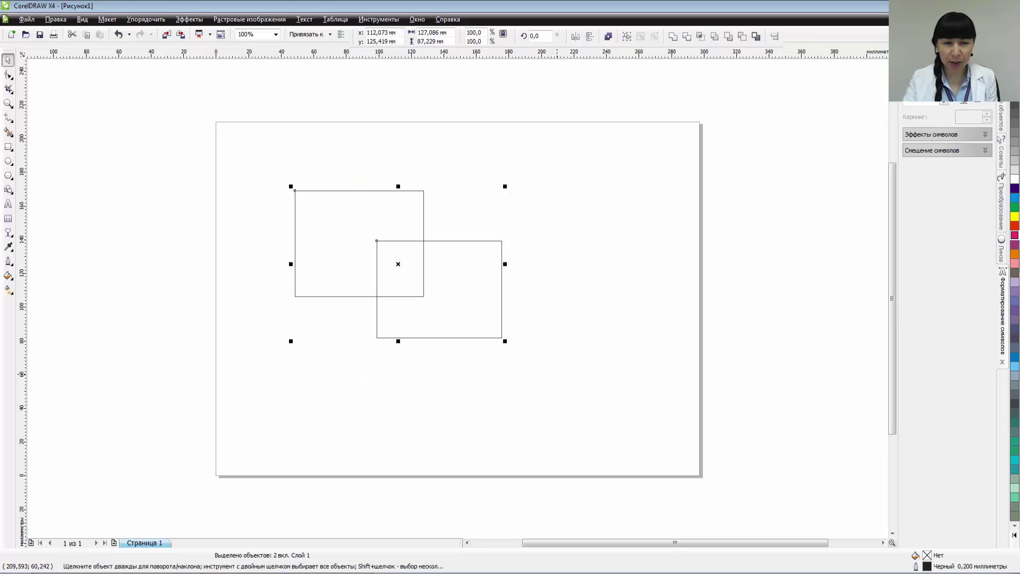
click(447, 270)
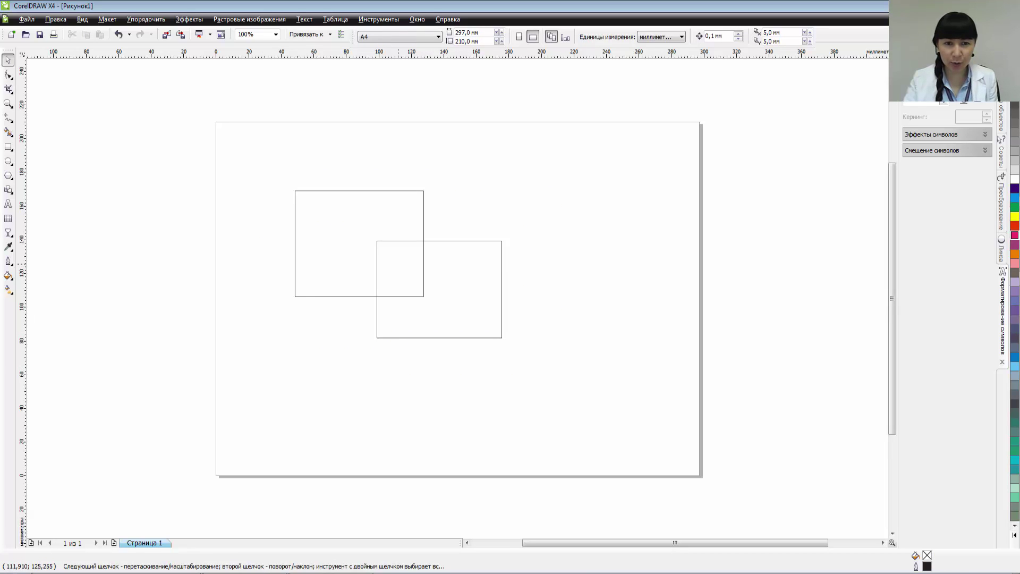
key(Tab)
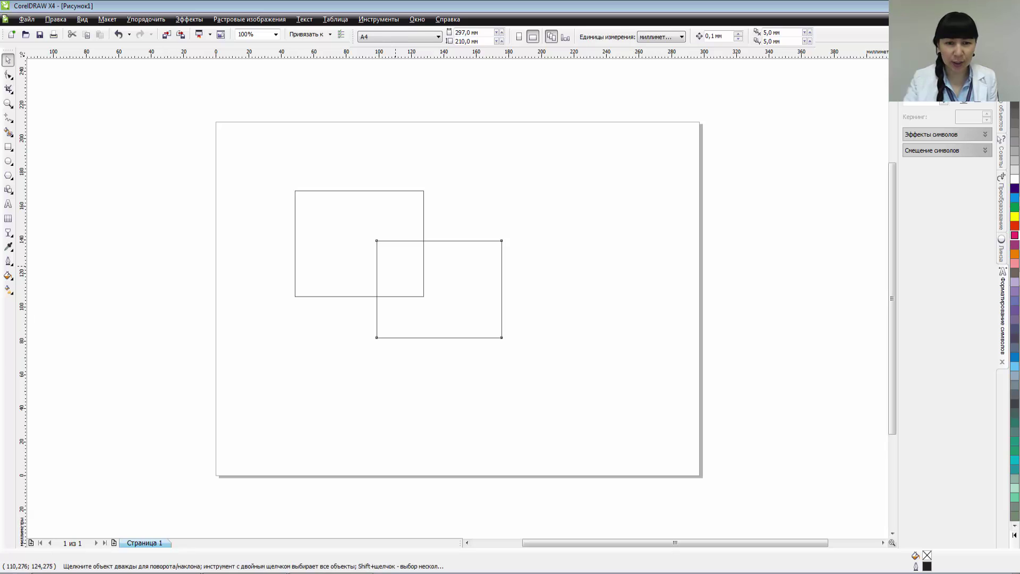
drag(403, 280, 400, 227)
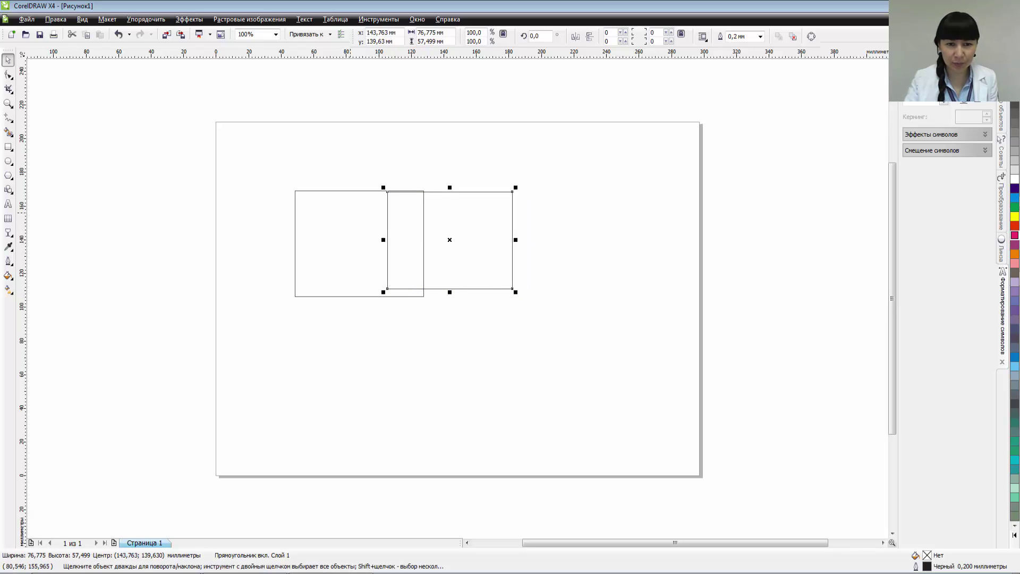
key(Delete)
click(363, 213)
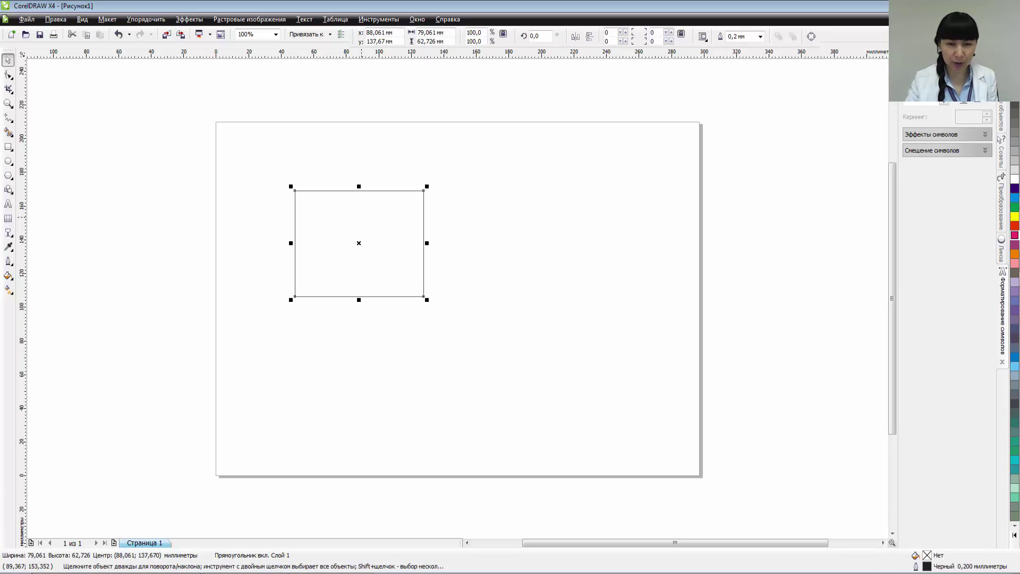
key(Delete)
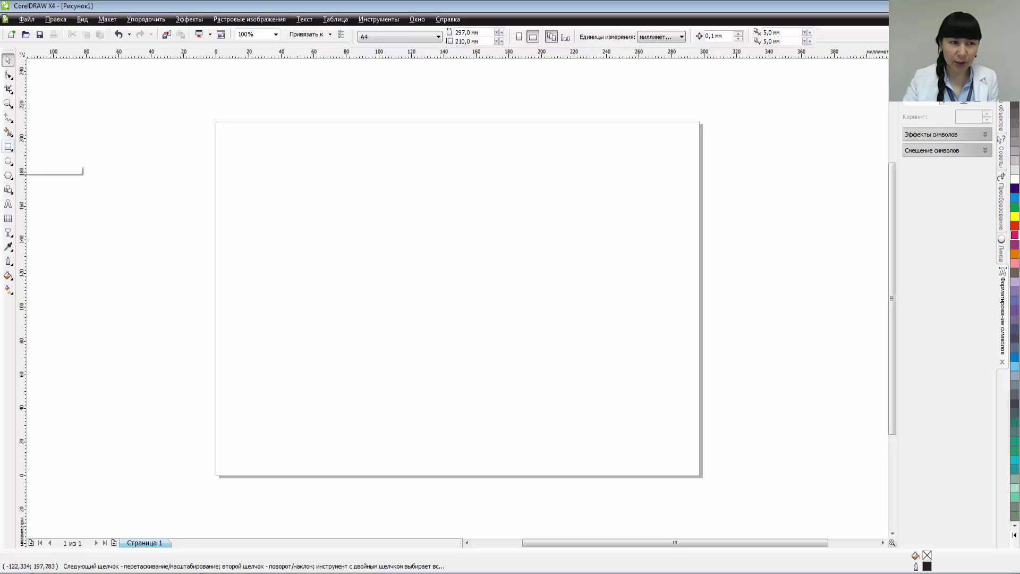
- Activate the Basic Shapes tool, and switch to the PowerPoint presentation "3 сабақ Интерактивті саймандар .pptx"
click(8, 147)
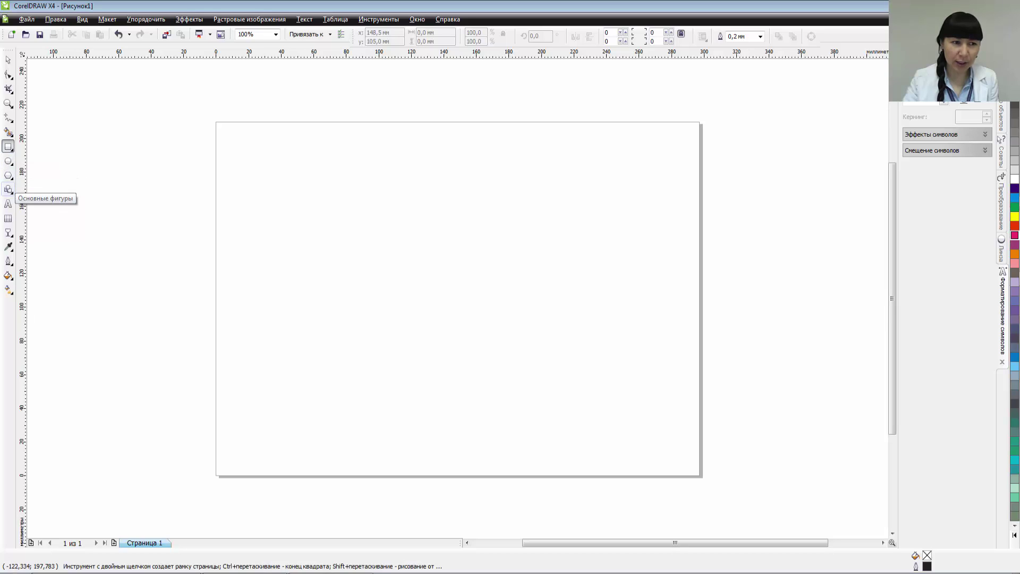
click(8, 189)
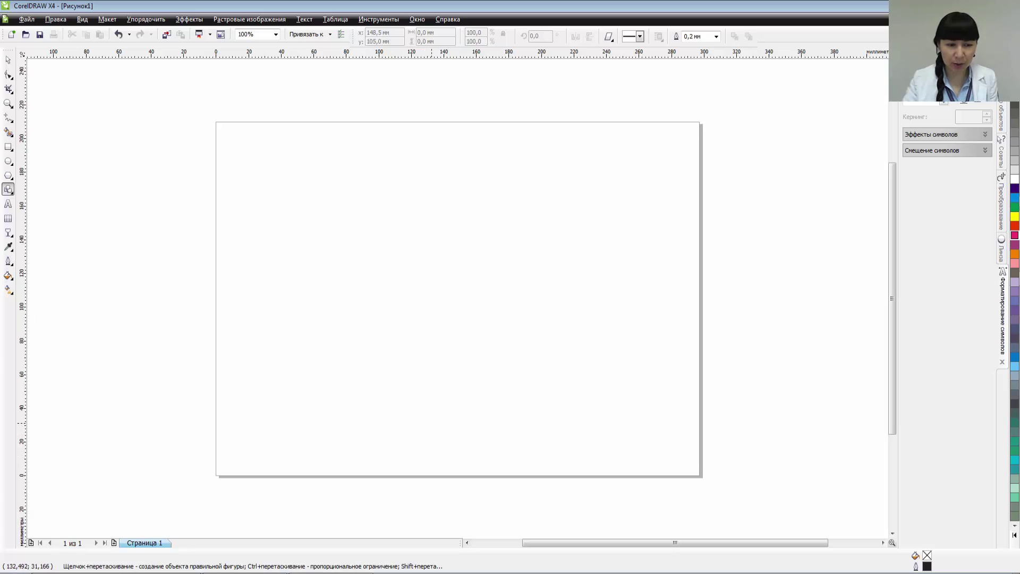
mouse_move(80, 573)
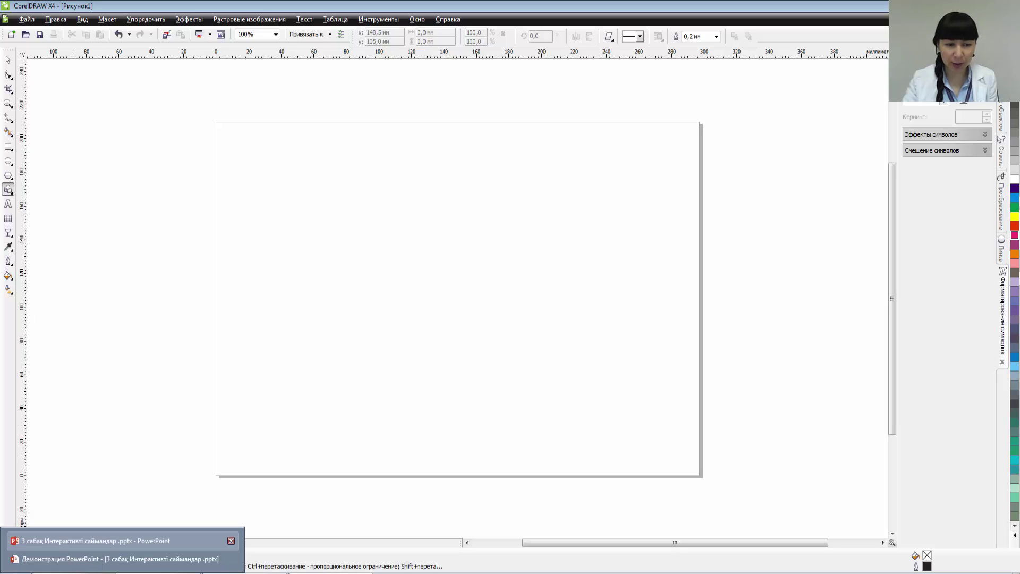
click(90, 540)
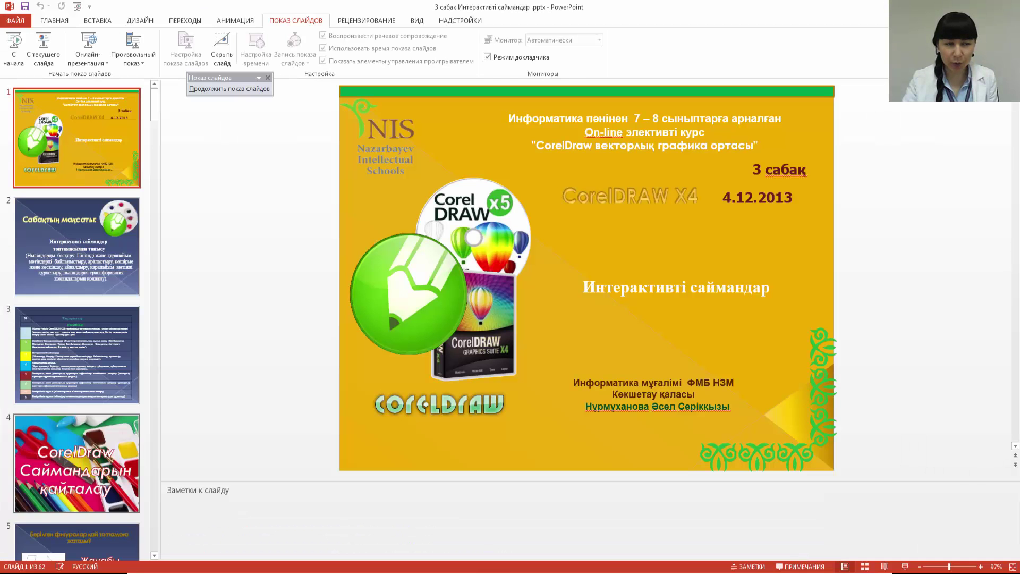